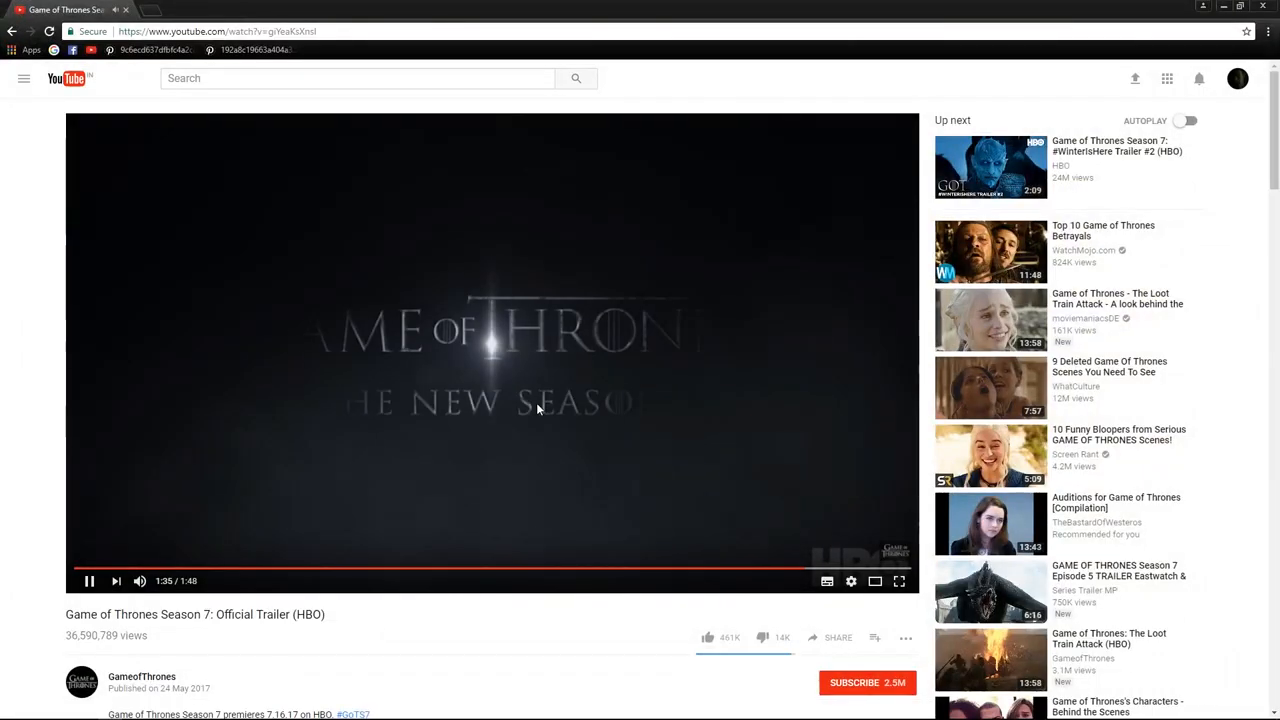
# Pause the trailer on its title card and shrink Chrome down to reveal the desktop.
pyautogui.click(685, 345)
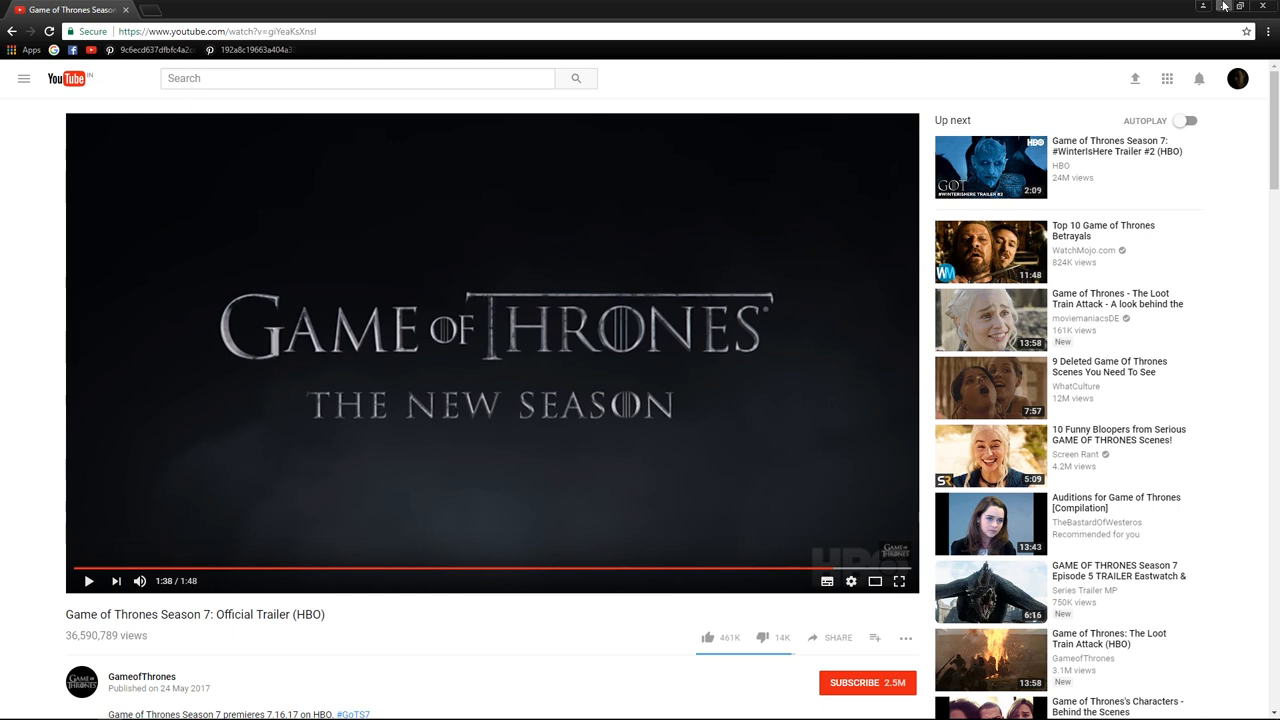
pyautogui.click(1222, 6)
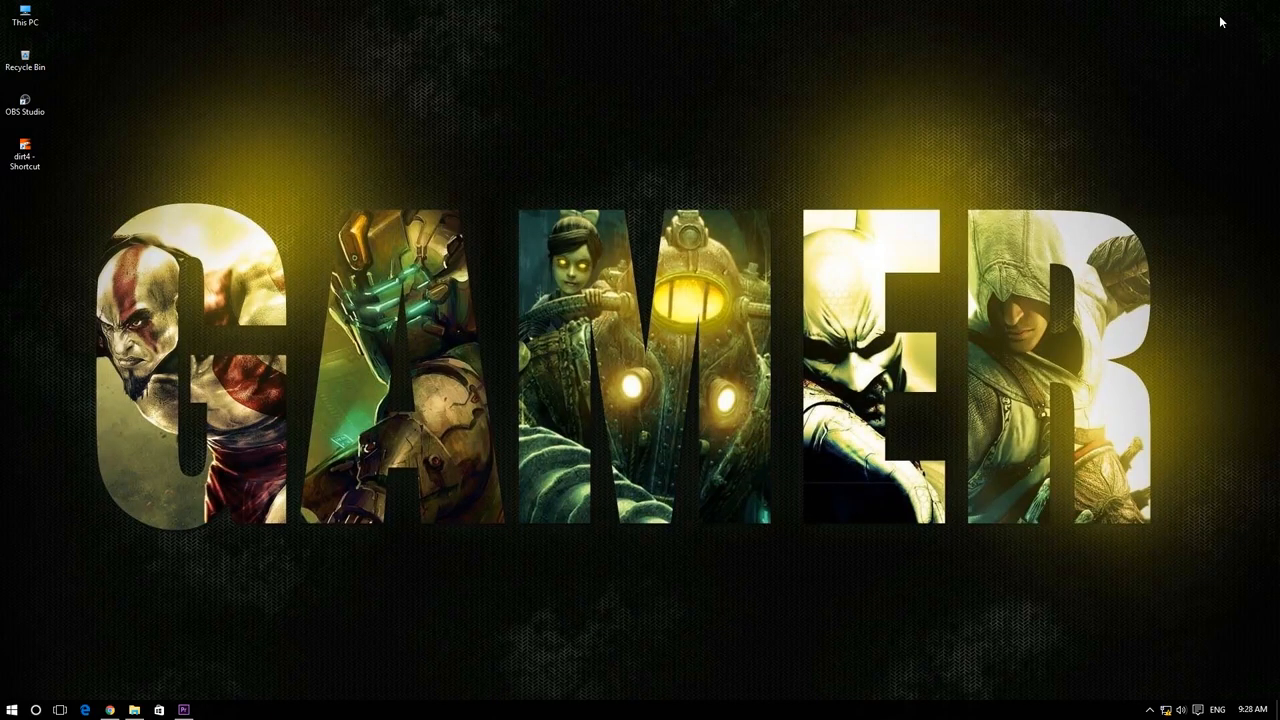
# Browse the File Needed folder, looking over the Voyeur music file and the two texture images.
pyautogui.click(134, 710)
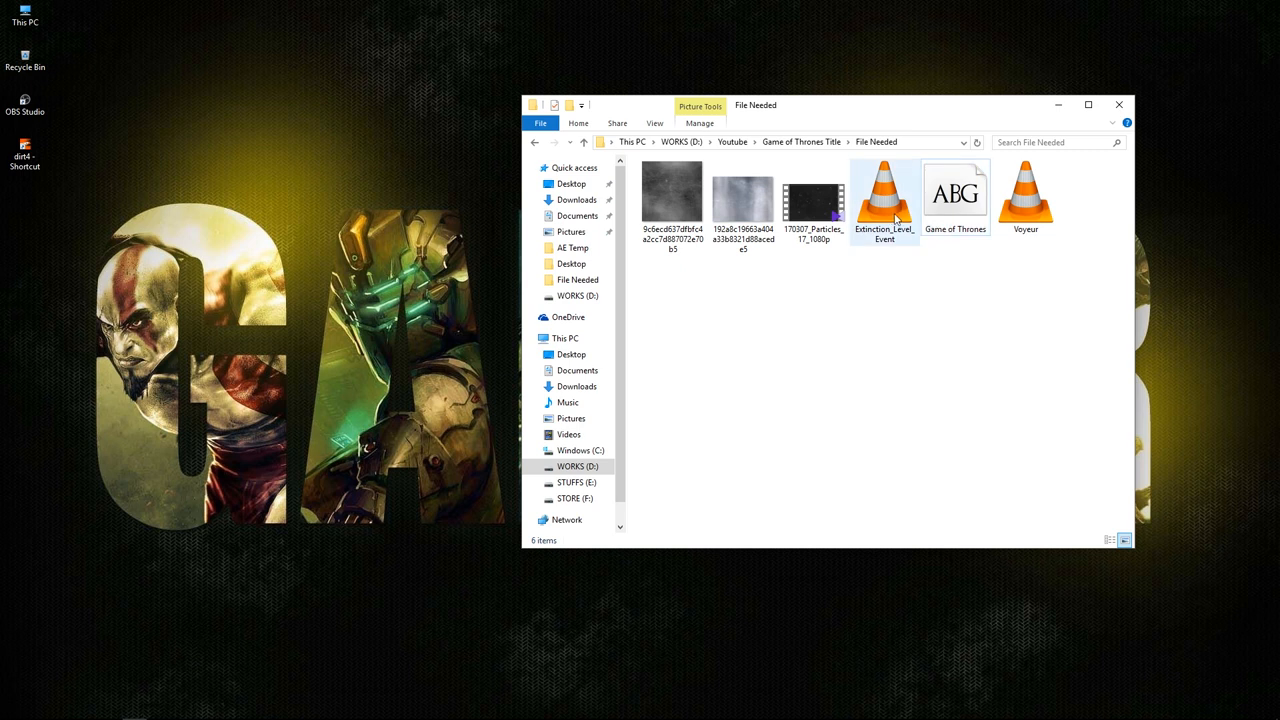
pyautogui.click(895, 219)
pyautogui.click(1012, 213)
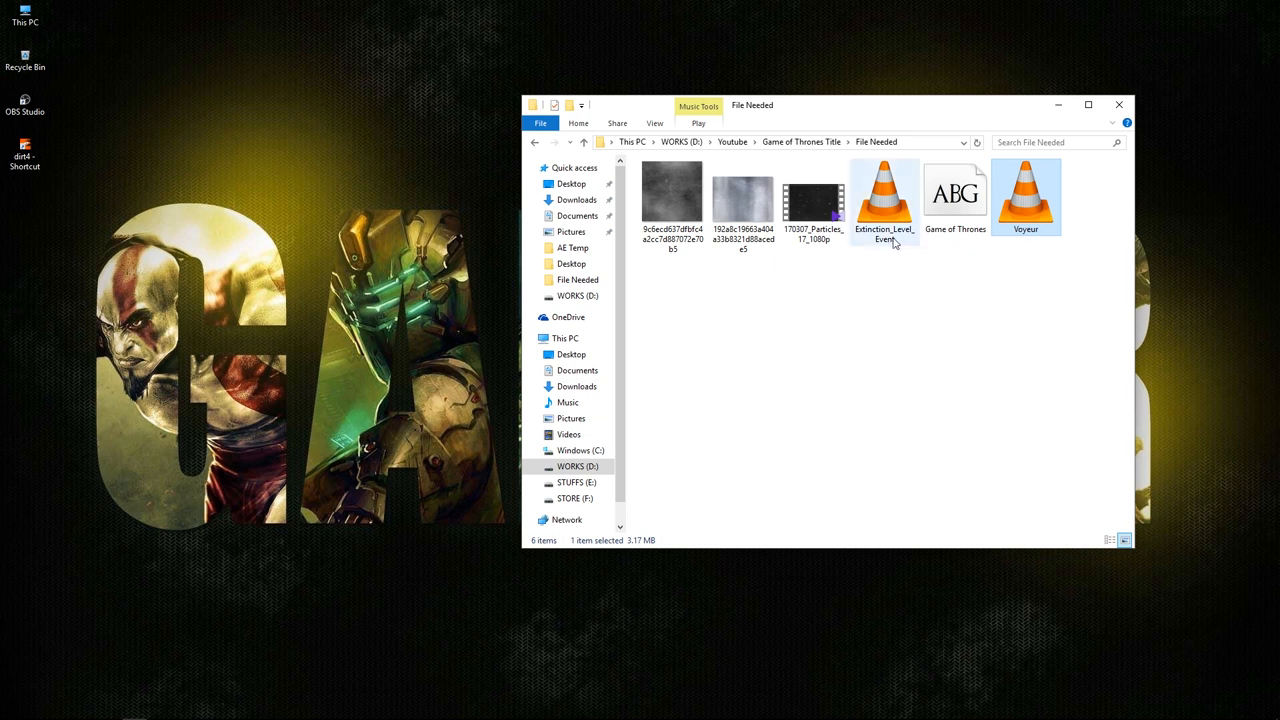
pyautogui.click(975, 310)
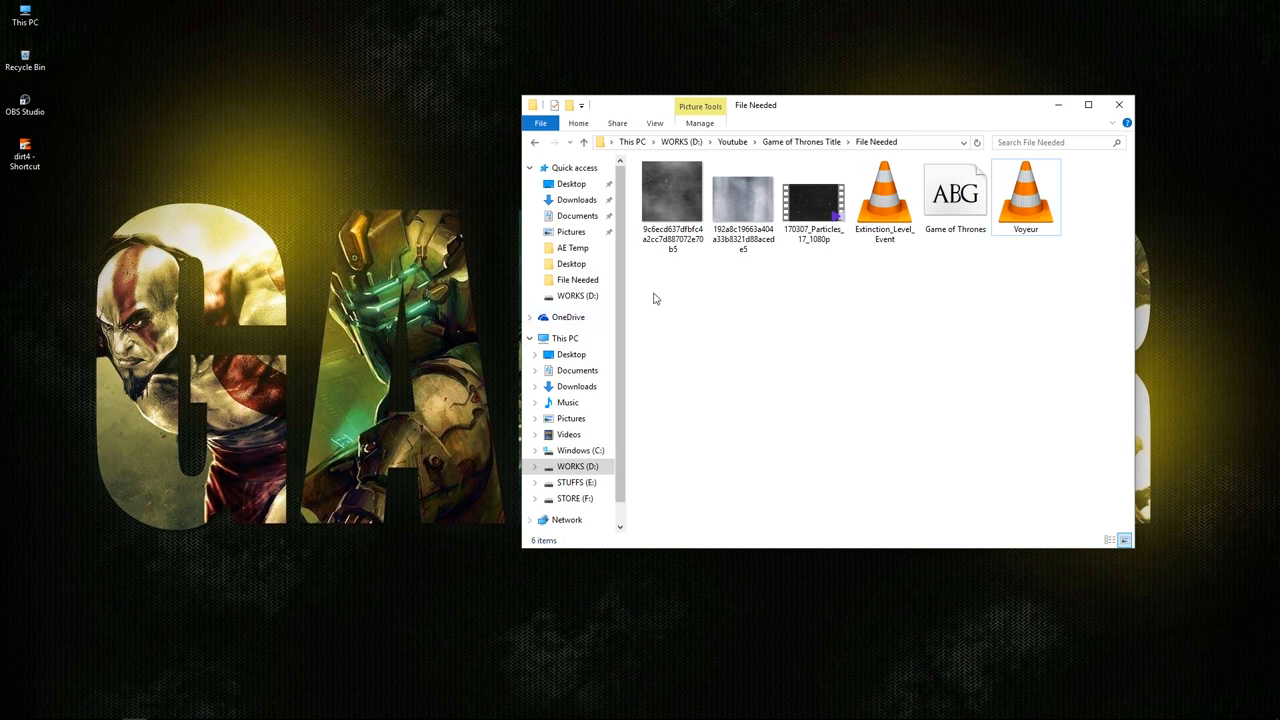
pyautogui.moveTo(665, 290); pyautogui.dragTo(702, 218)
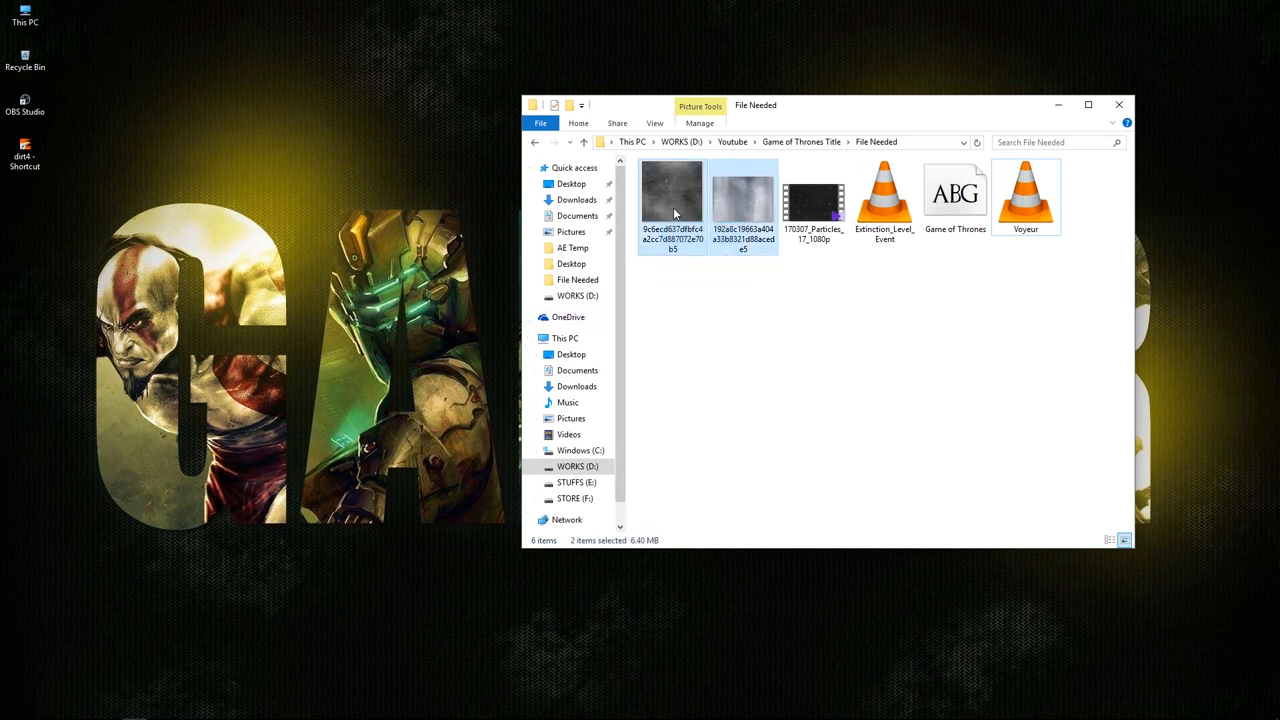
pyautogui.click(745, 207)
pyautogui.click(668, 195)
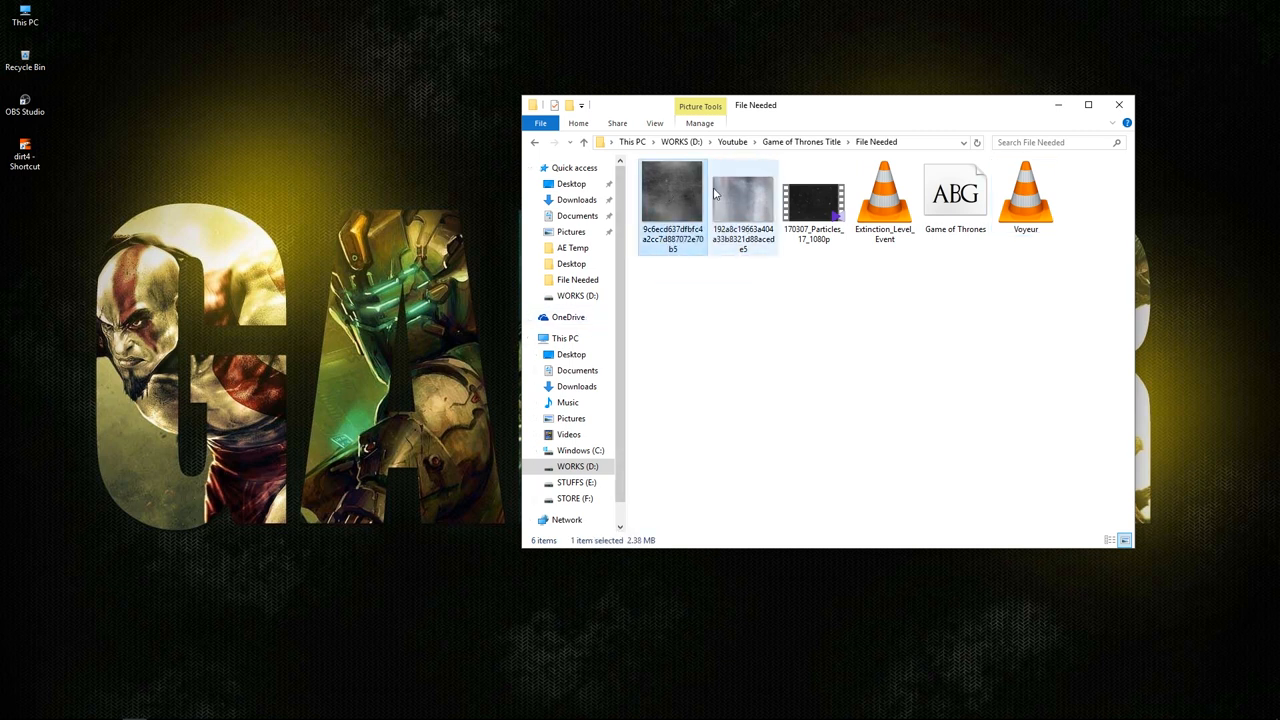
pyautogui.click(727, 195)
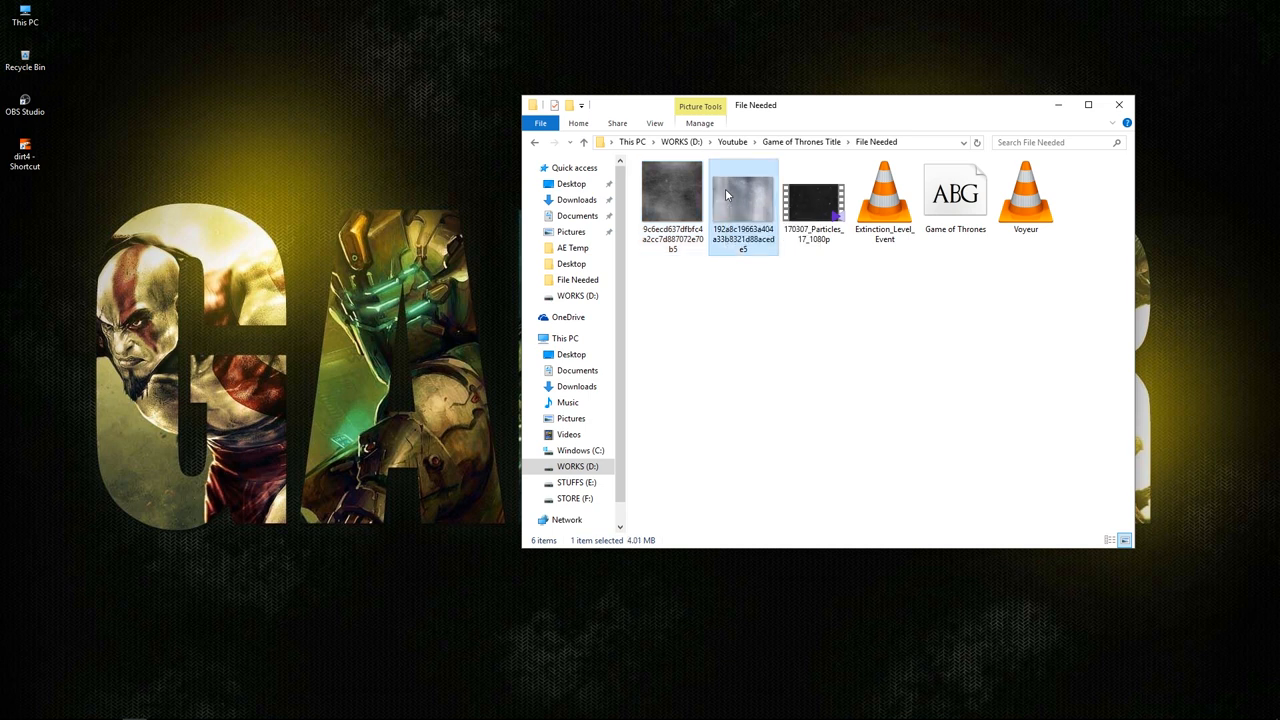
pyautogui.click(791, 275)
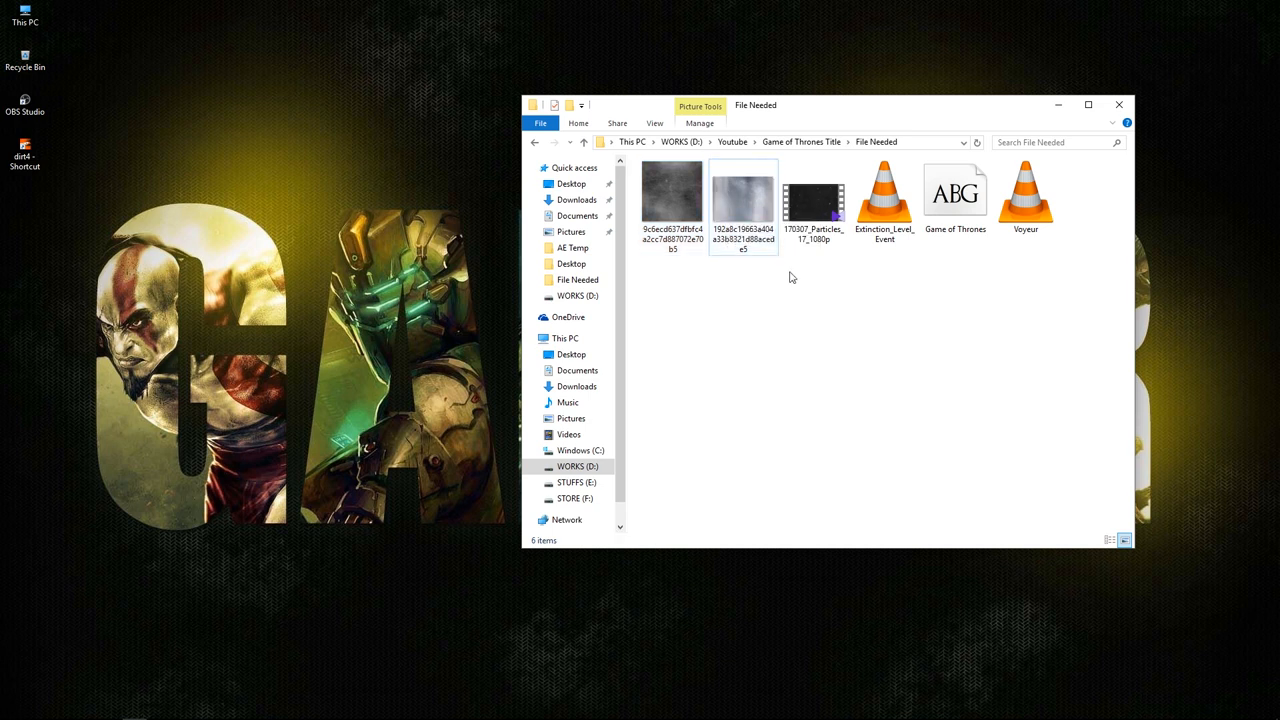
# Preview the particles video clip in KMPlayer, close it, and select the Game of Thrones font file.
pyautogui.click(803, 208)
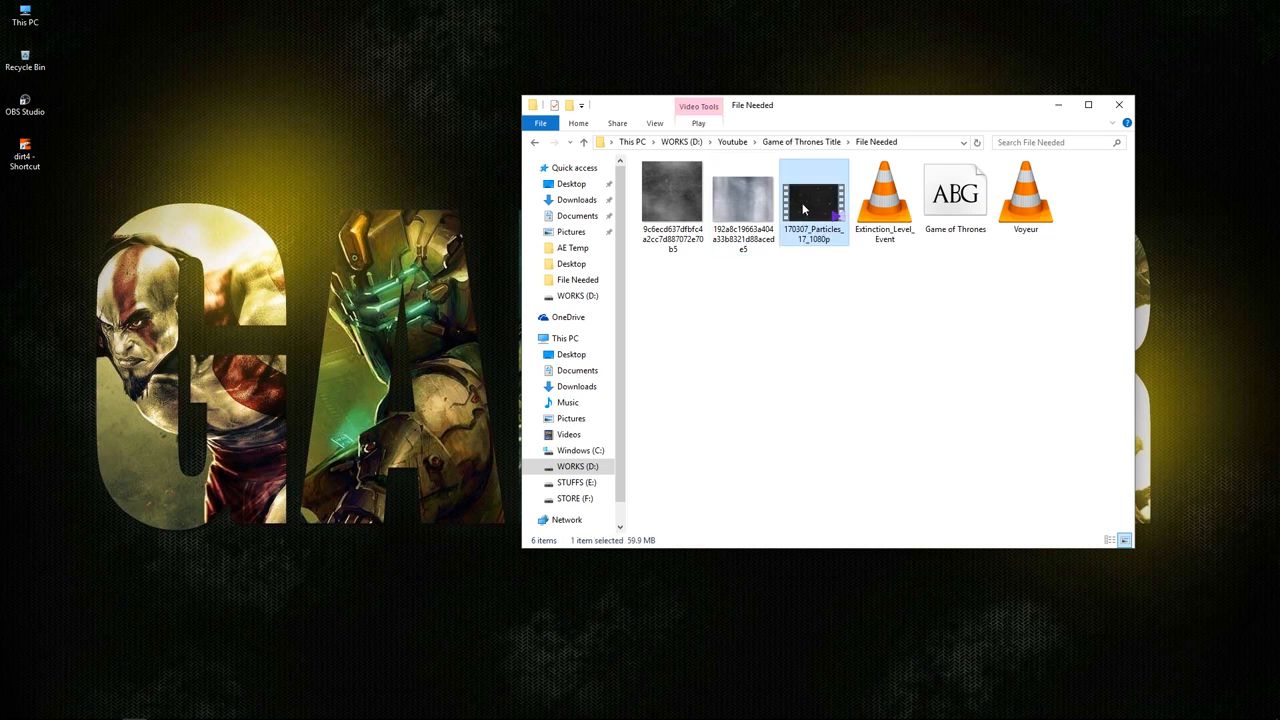
pyautogui.doubleClick(803, 208)
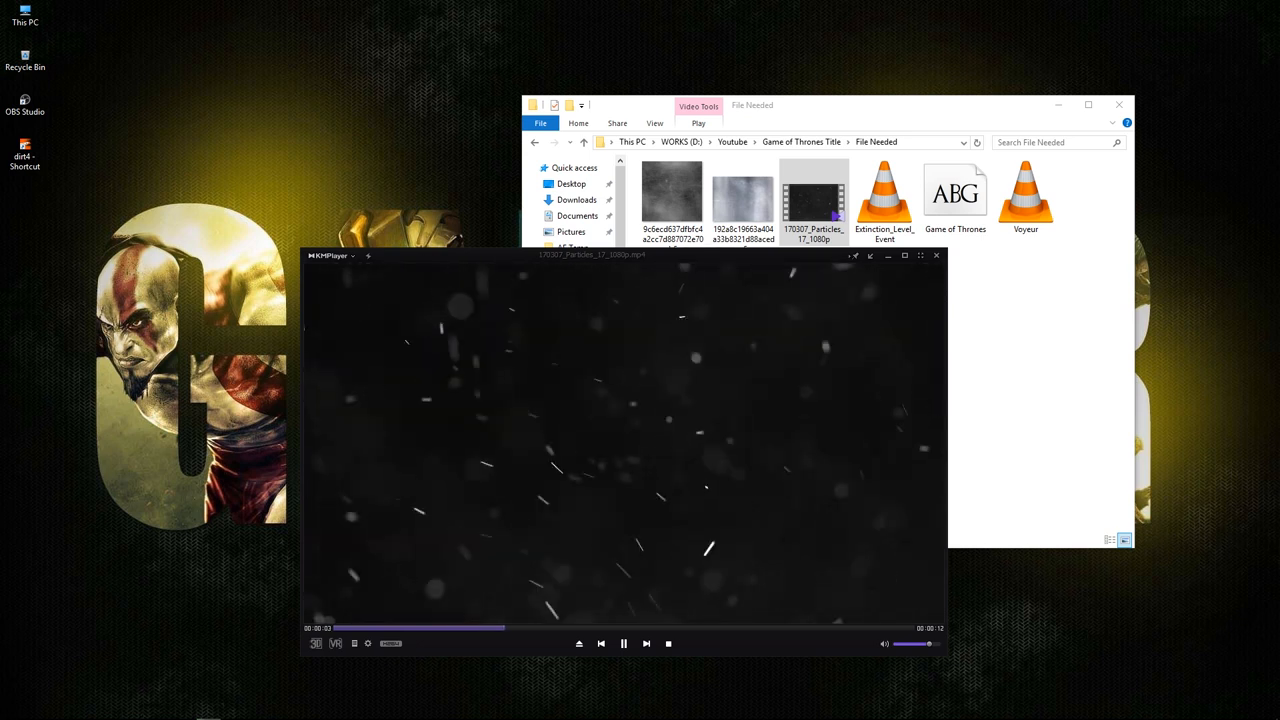
pyautogui.hotkey('alt', 'F4')
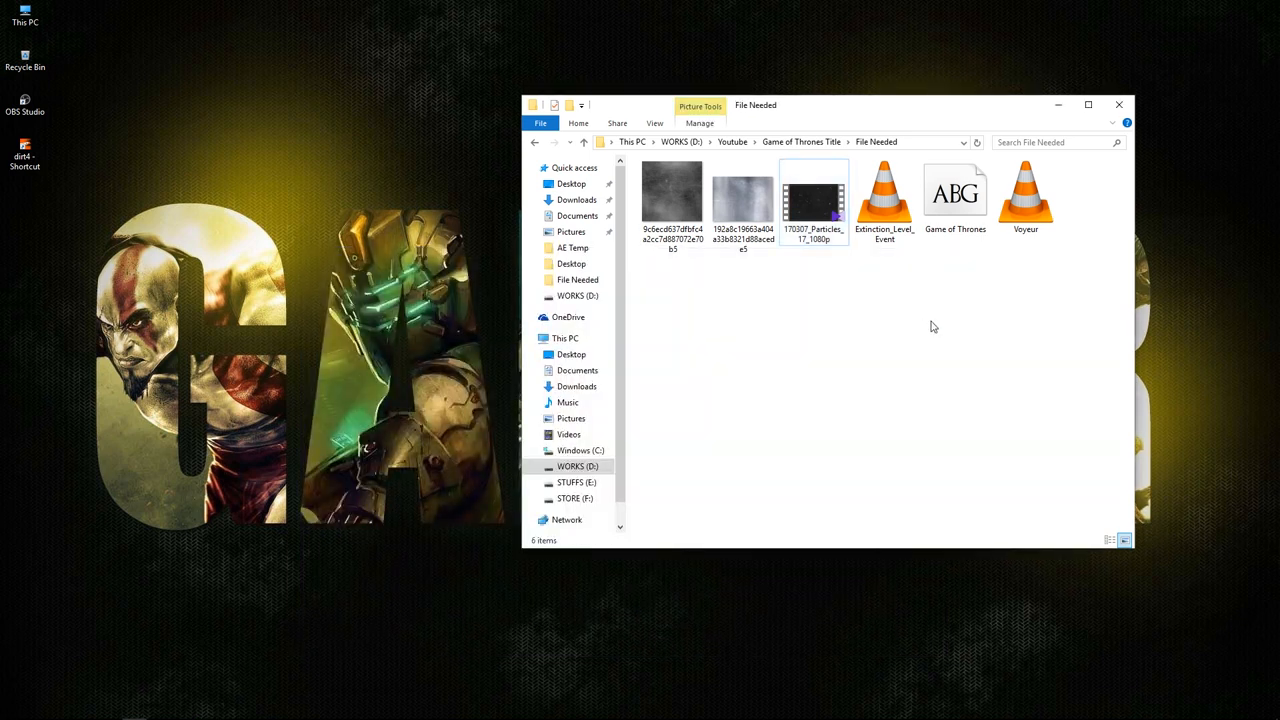
pyautogui.click(971, 213)
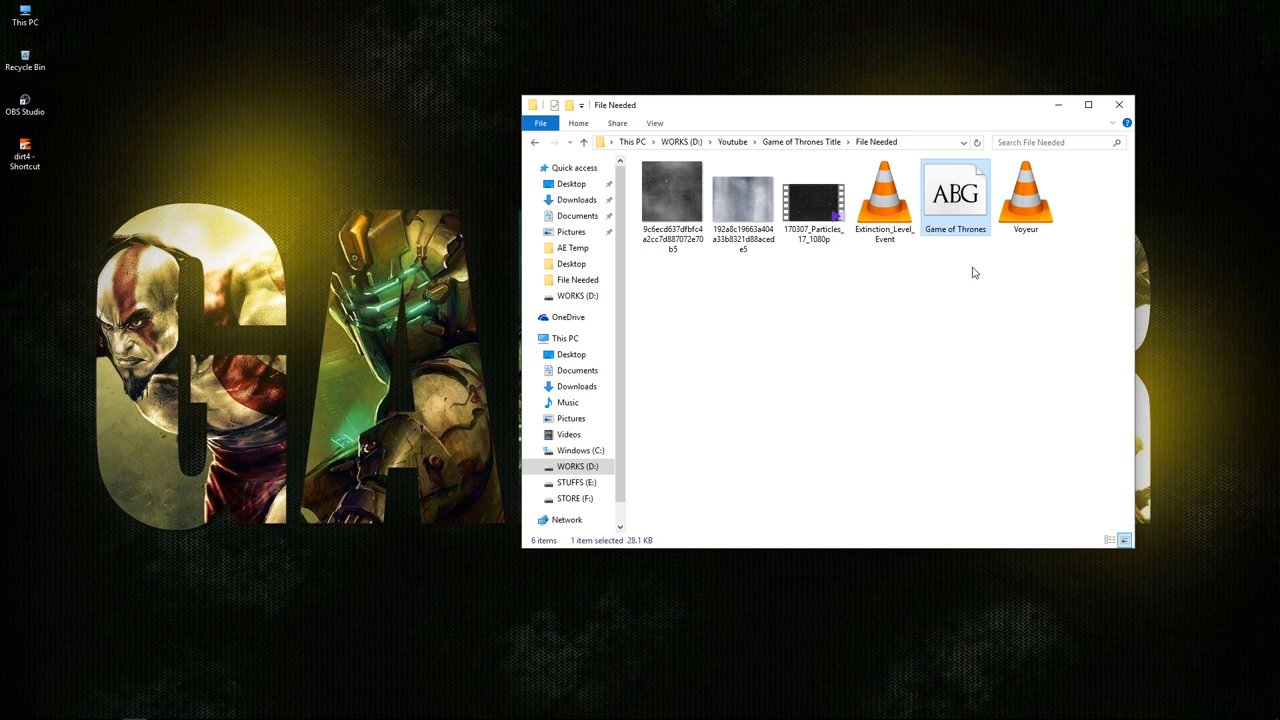
pyautogui.click(958, 218)
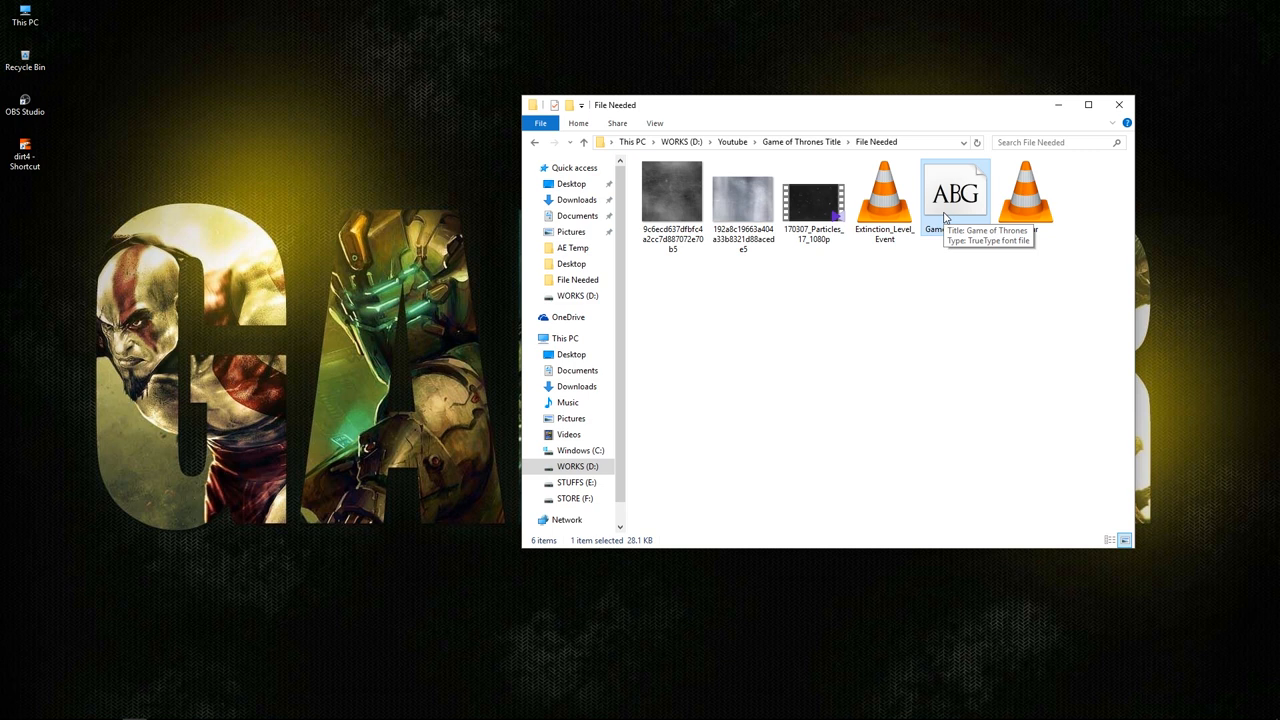
# Search Start for font settings and bring up the installed Fonts collection.
pyautogui.press('super')
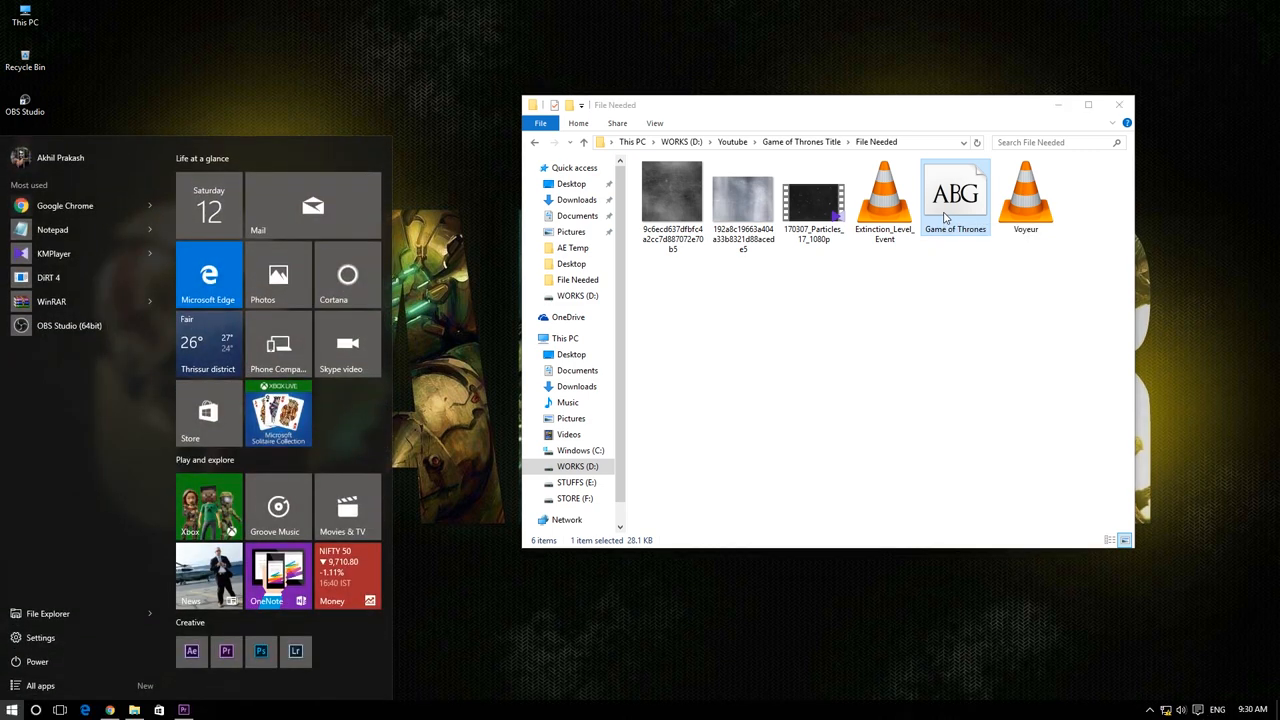
pyautogui.press('super')
pyautogui.press('super')
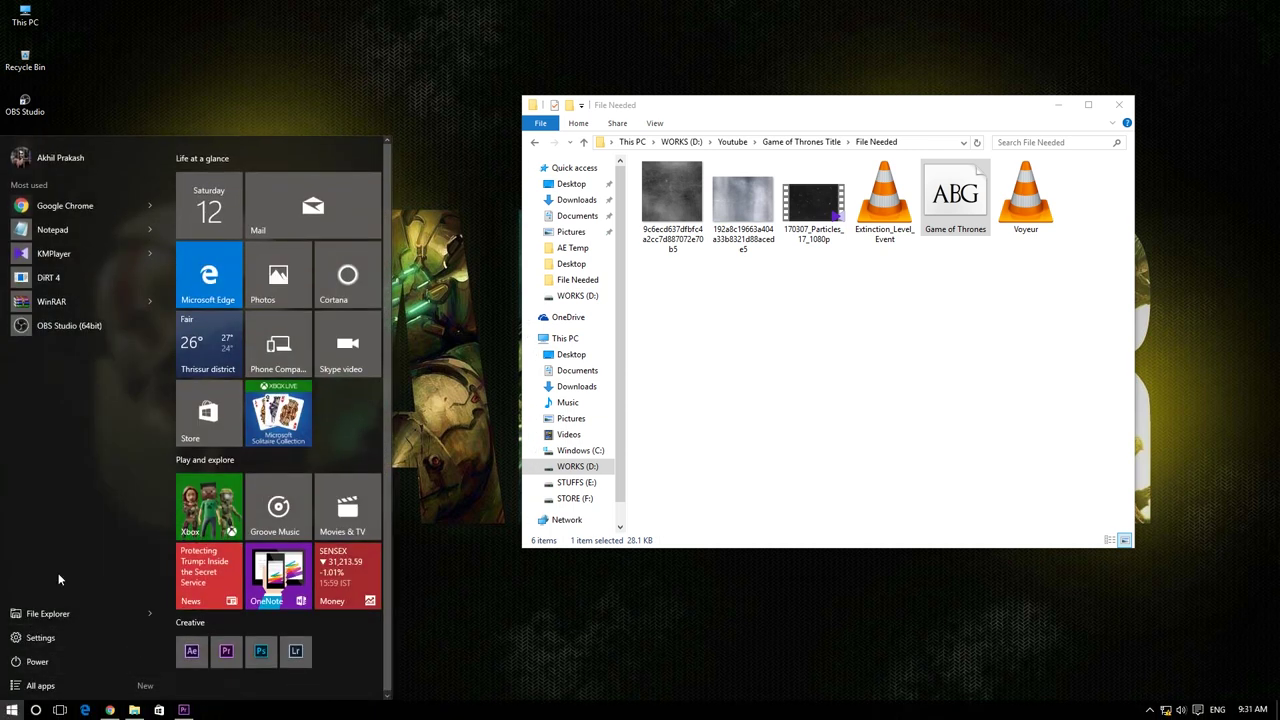
pyautogui.write('font')
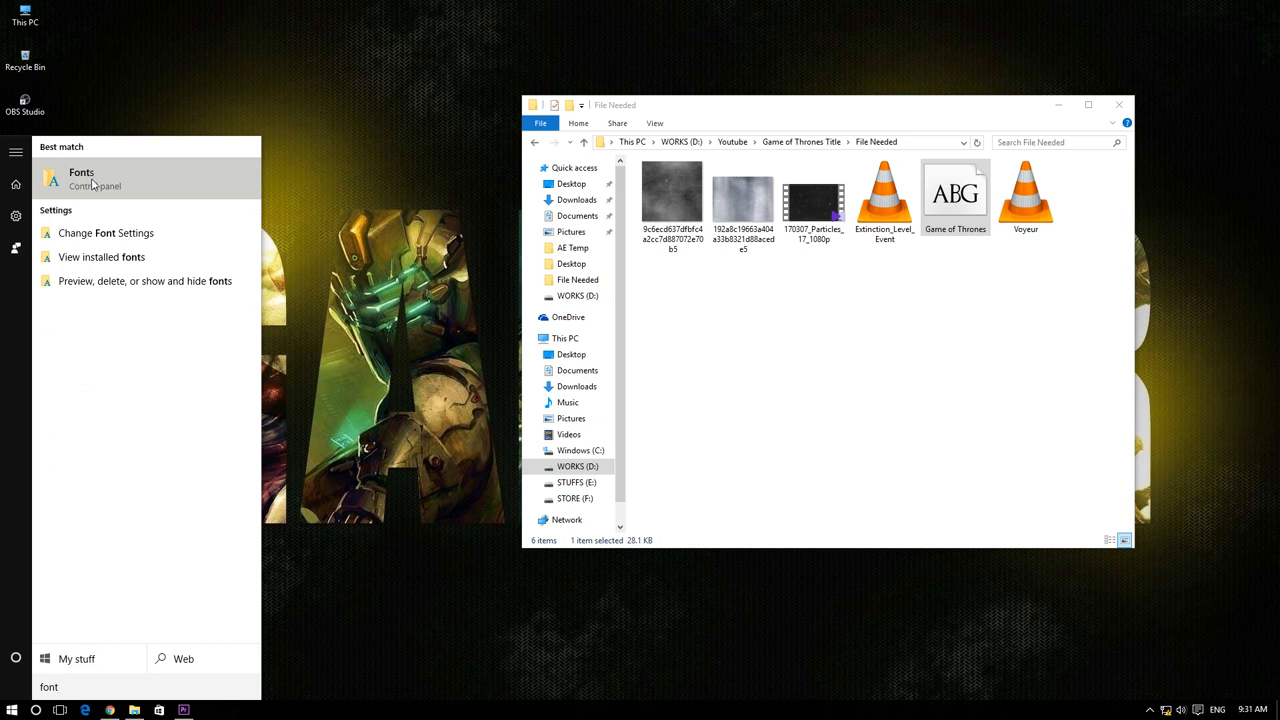
pyautogui.click(104, 180)
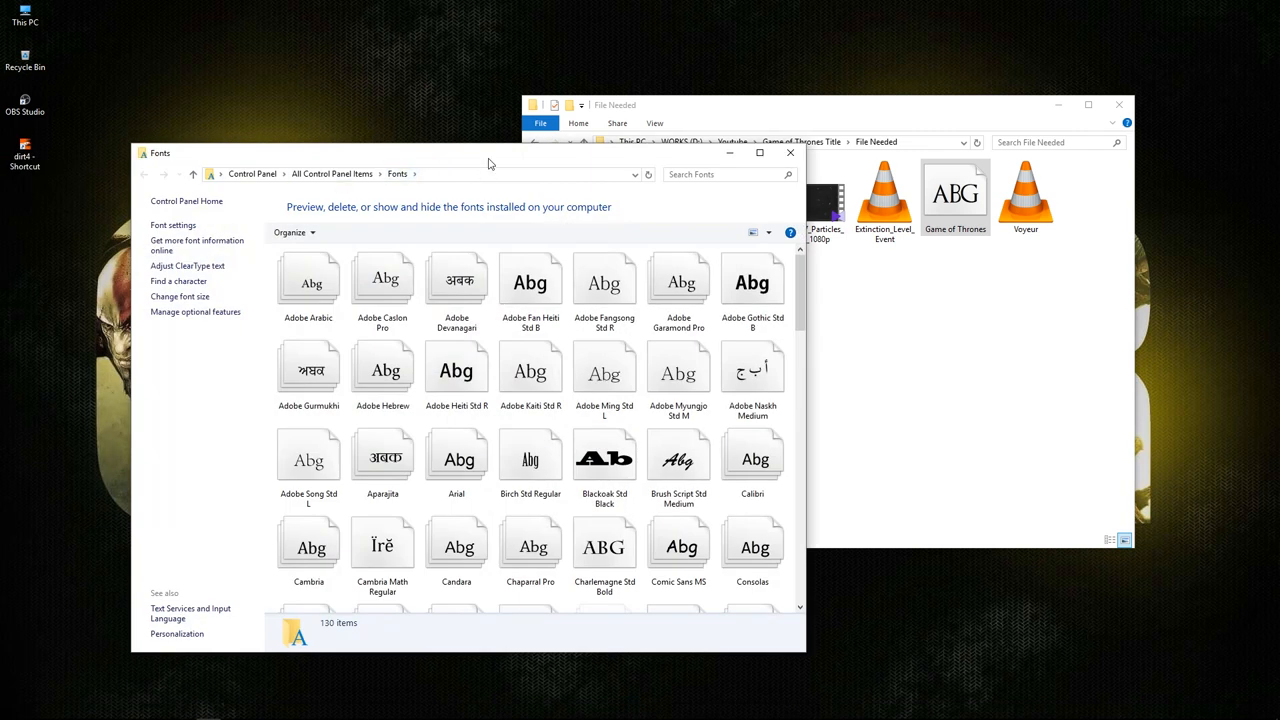
pyautogui.moveTo(490, 163); pyautogui.dragTo(510, 146)
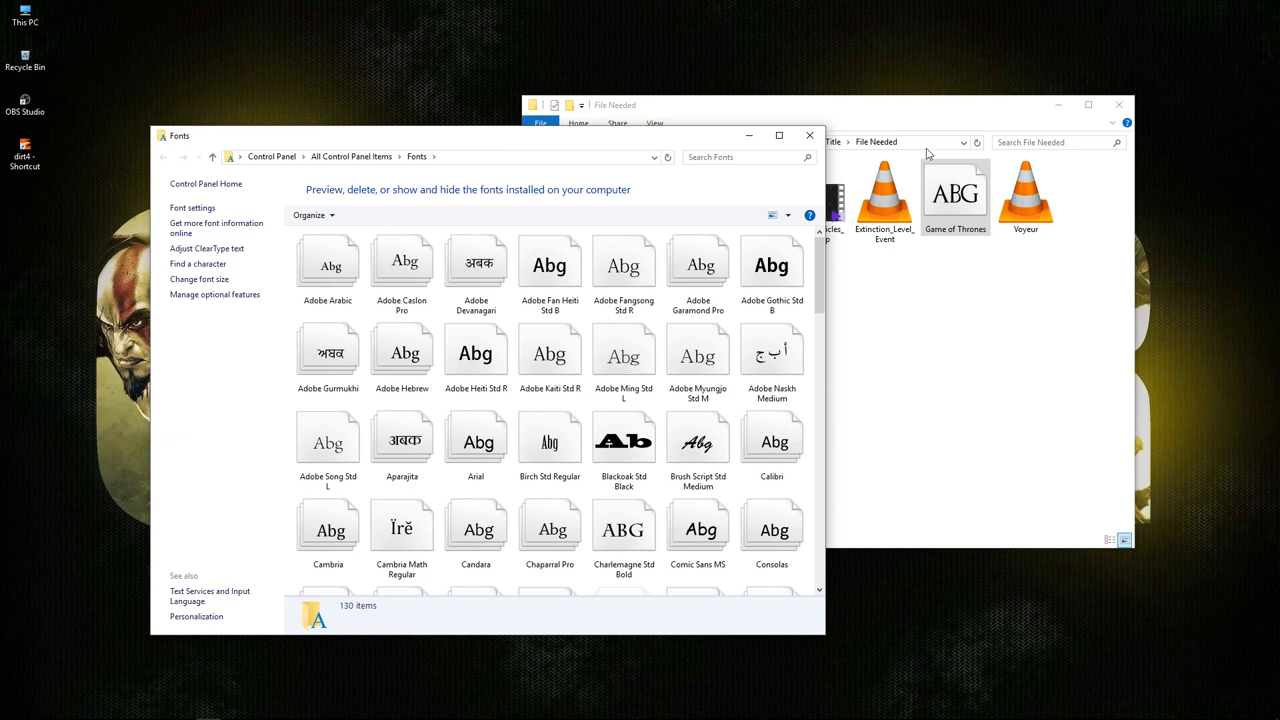
# Drag the Game of Thrones .ttf into Fonts, keep the already installed copy, and close the window.
pyautogui.moveTo(950, 186); pyautogui.dragTo(618, 330)
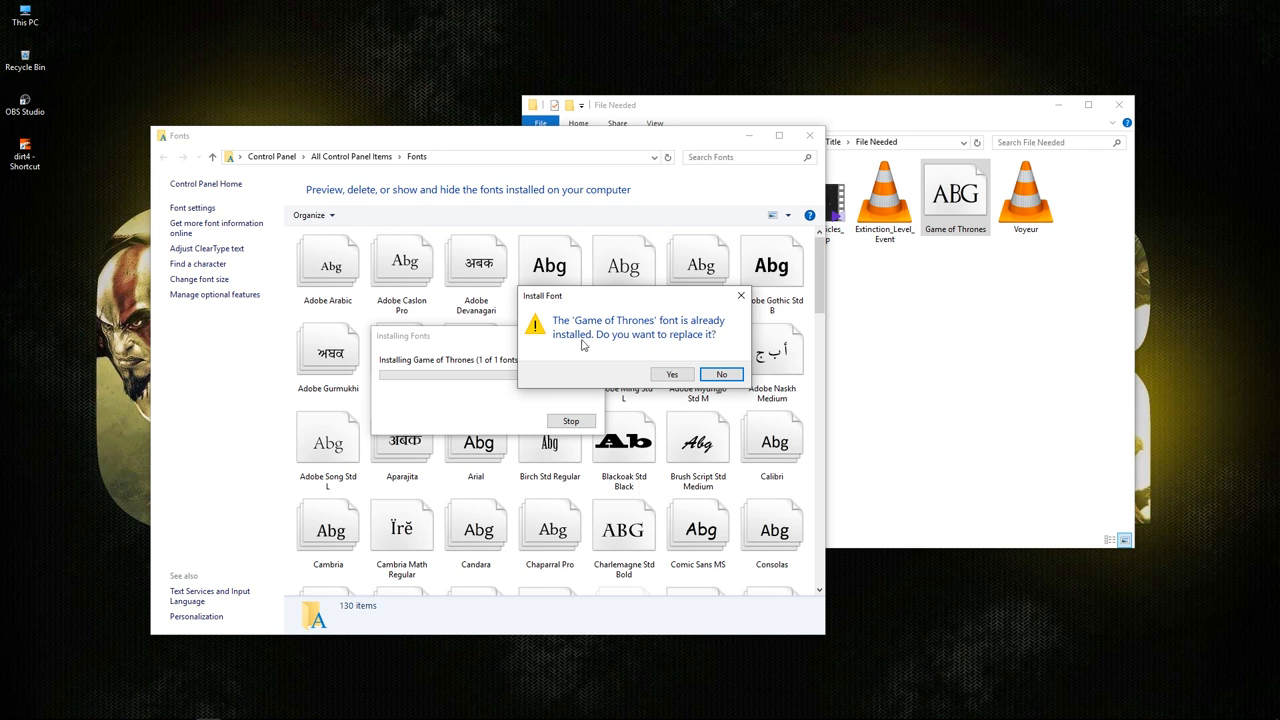
pyautogui.click(722, 374)
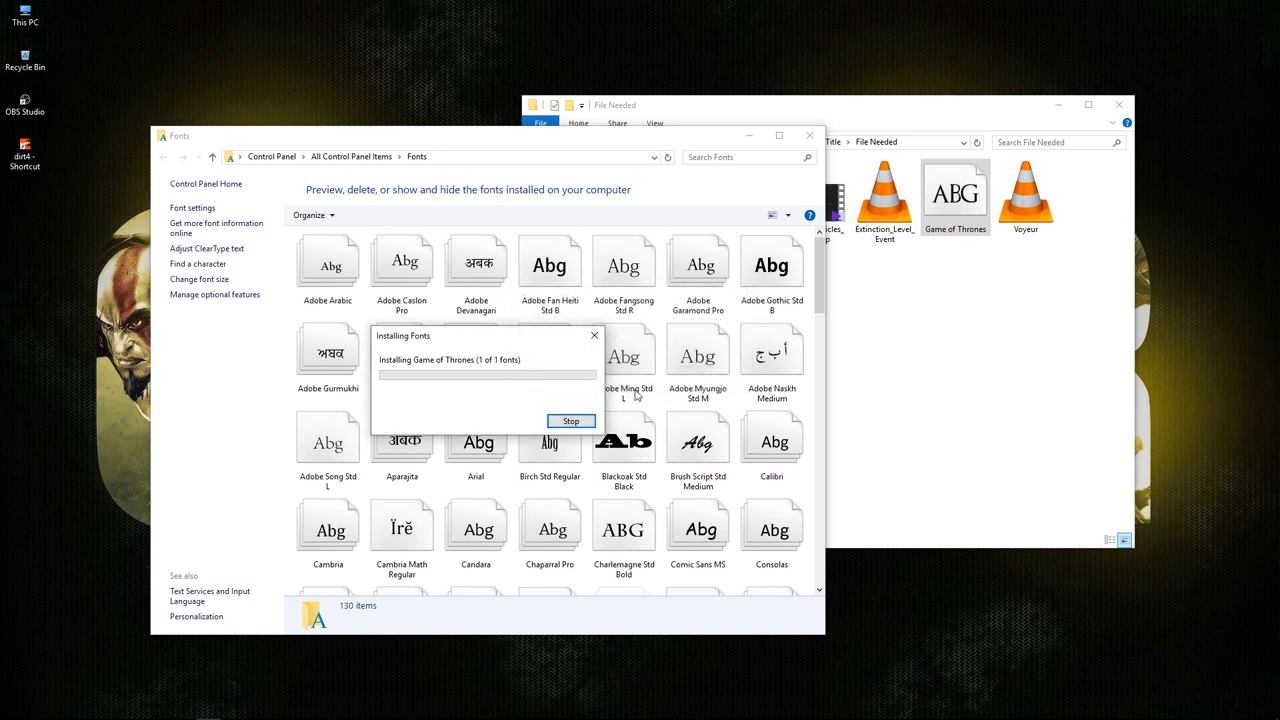
pyautogui.click(810, 136)
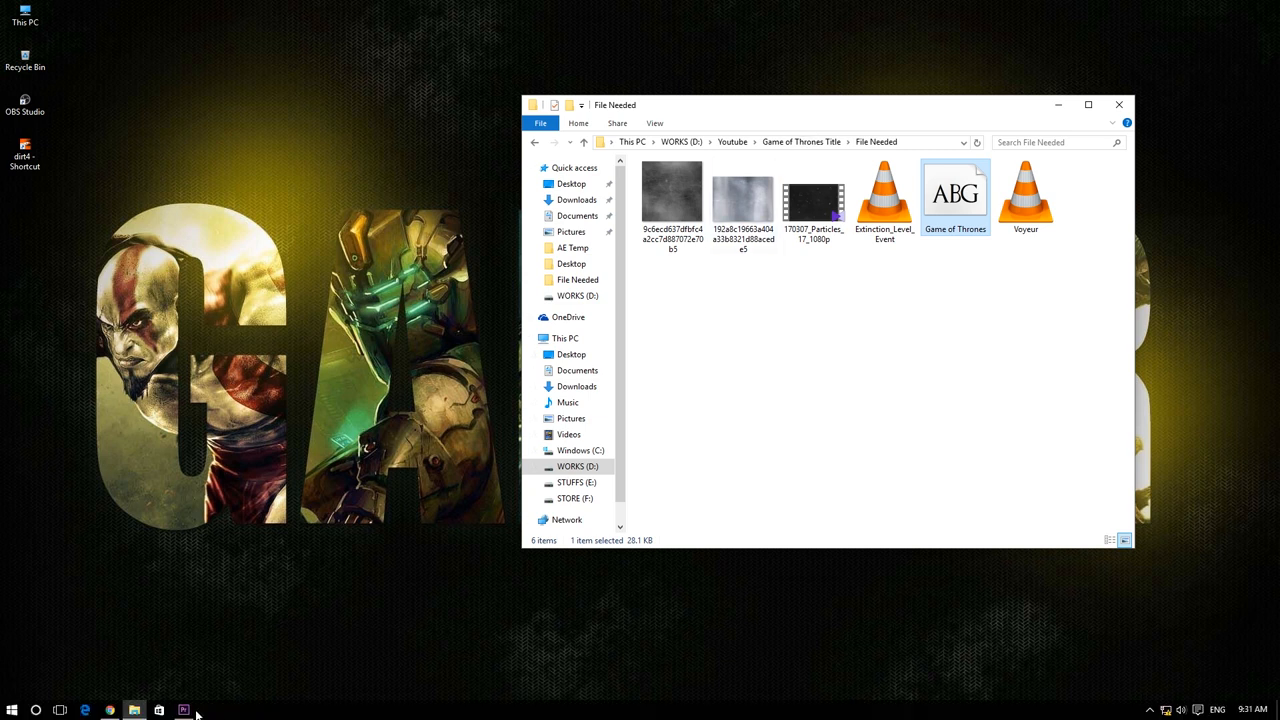
# Bring Premiere to the front and scrub the Title sequence to preview the cinematic title and later clips.
pyautogui.click(184, 710)
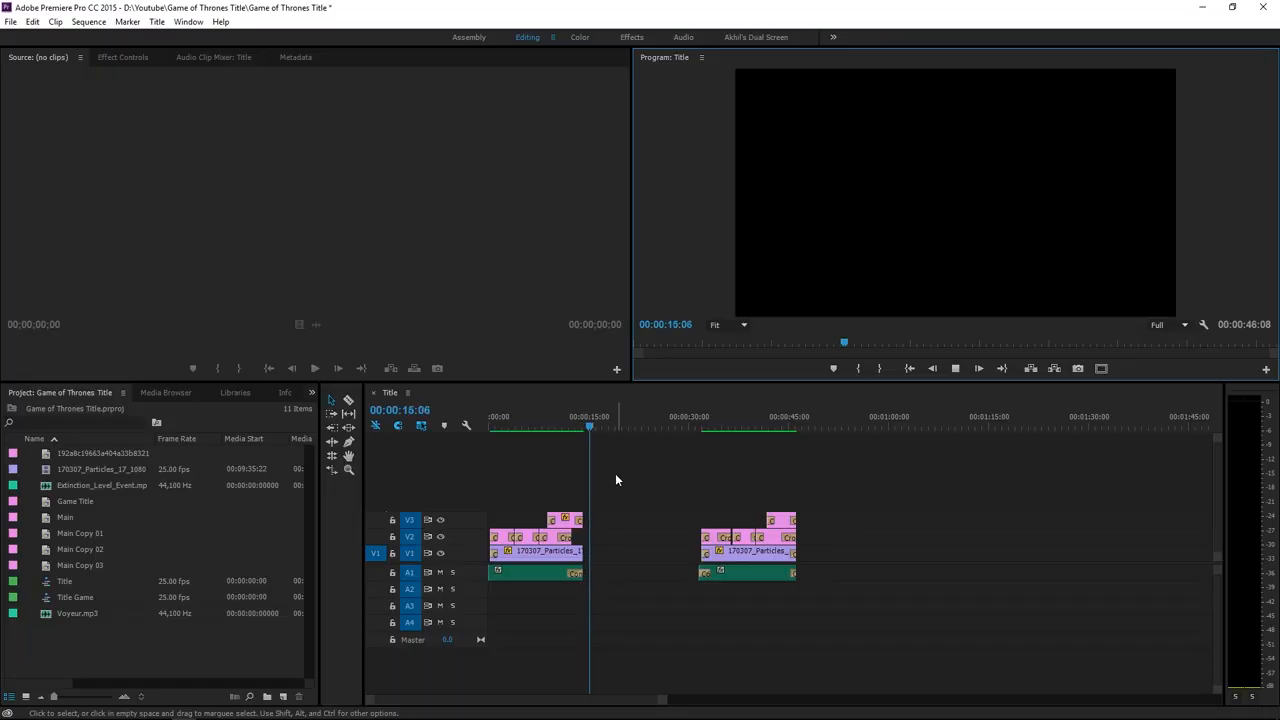
pyautogui.moveTo(557, 428); pyautogui.dragTo(535, 428)
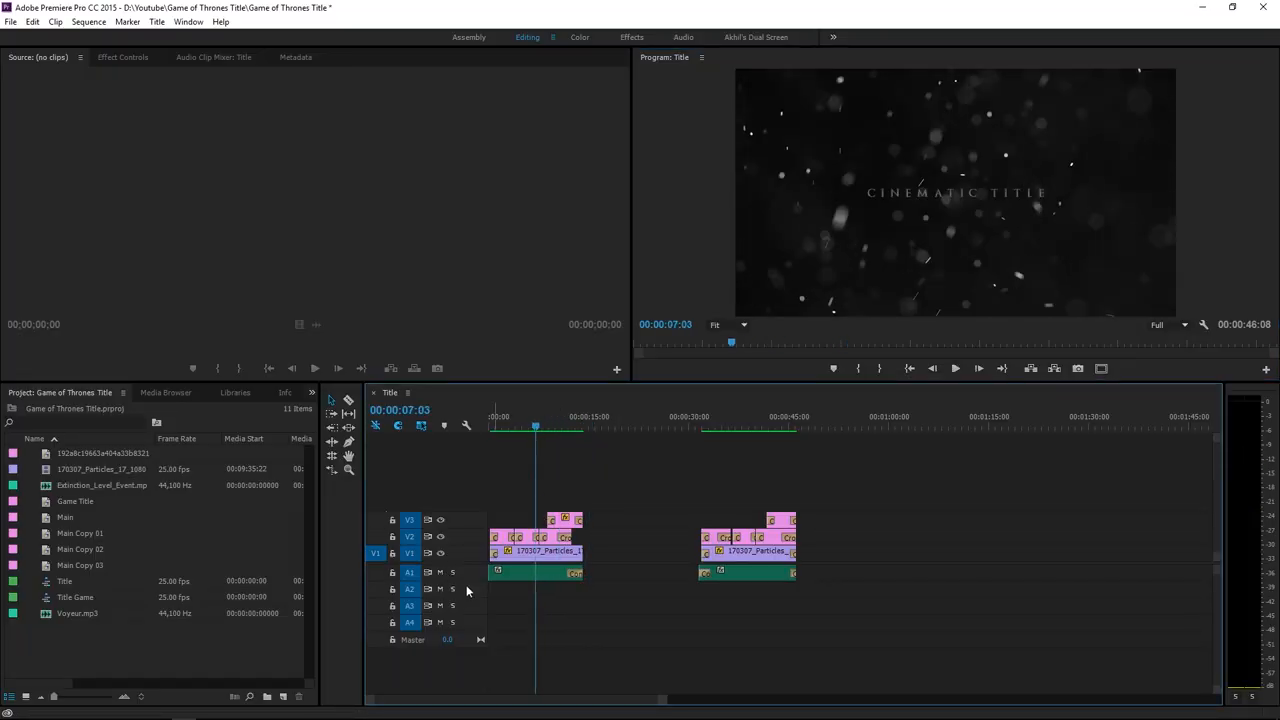
pyautogui.scroll(4, 467, 576)
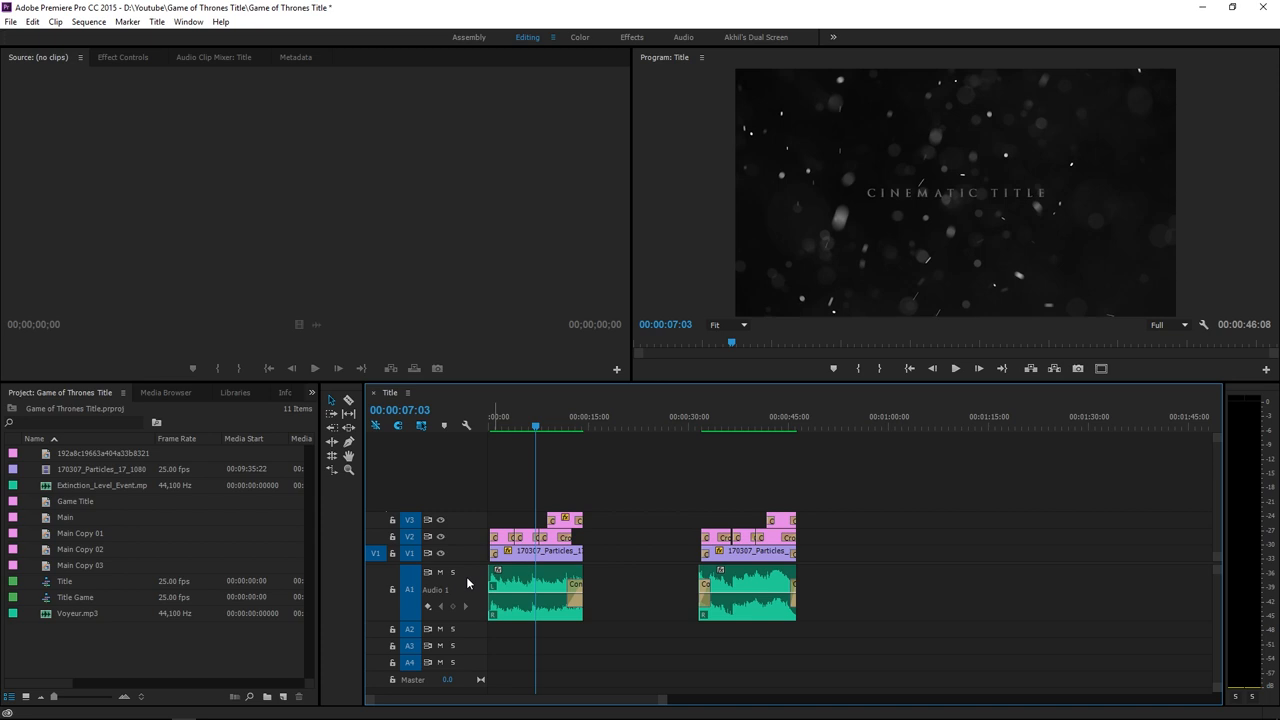
pyautogui.moveTo(684, 416); pyautogui.dragTo(699, 416)
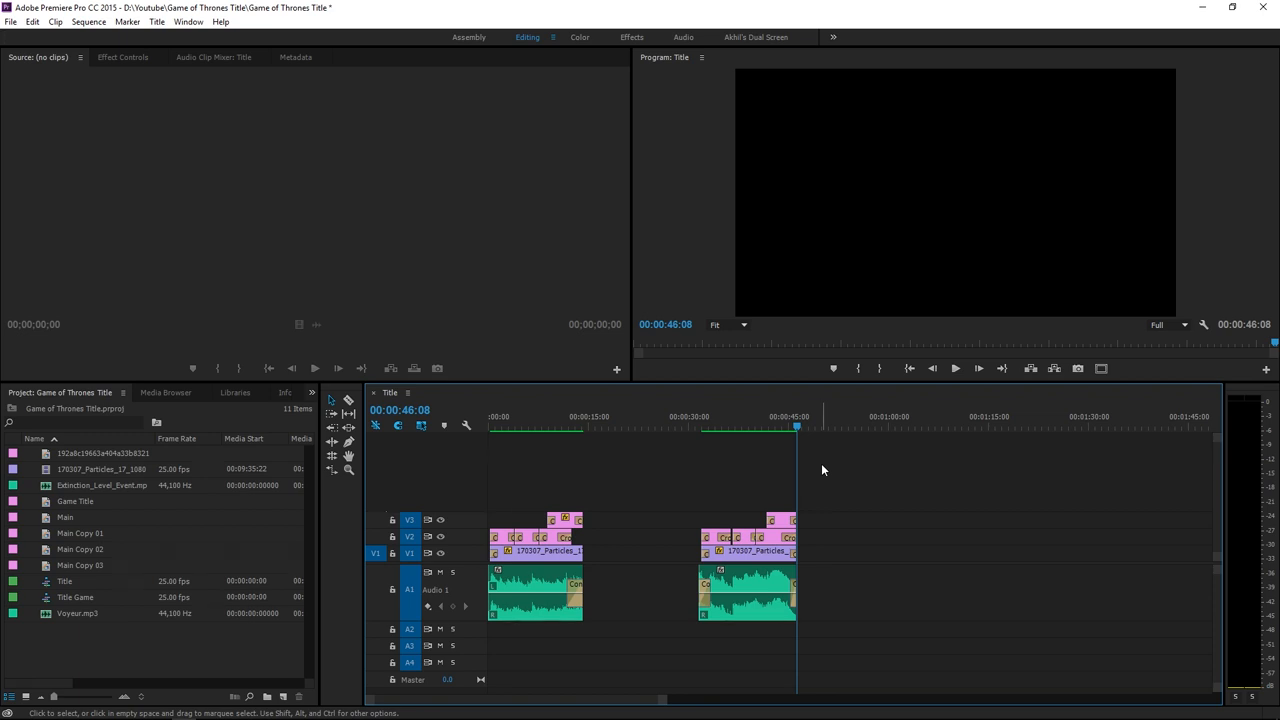
# Start a new sequence from the File menu and show its detailed Settings.
pyautogui.hotkey('ctrl', 'n')
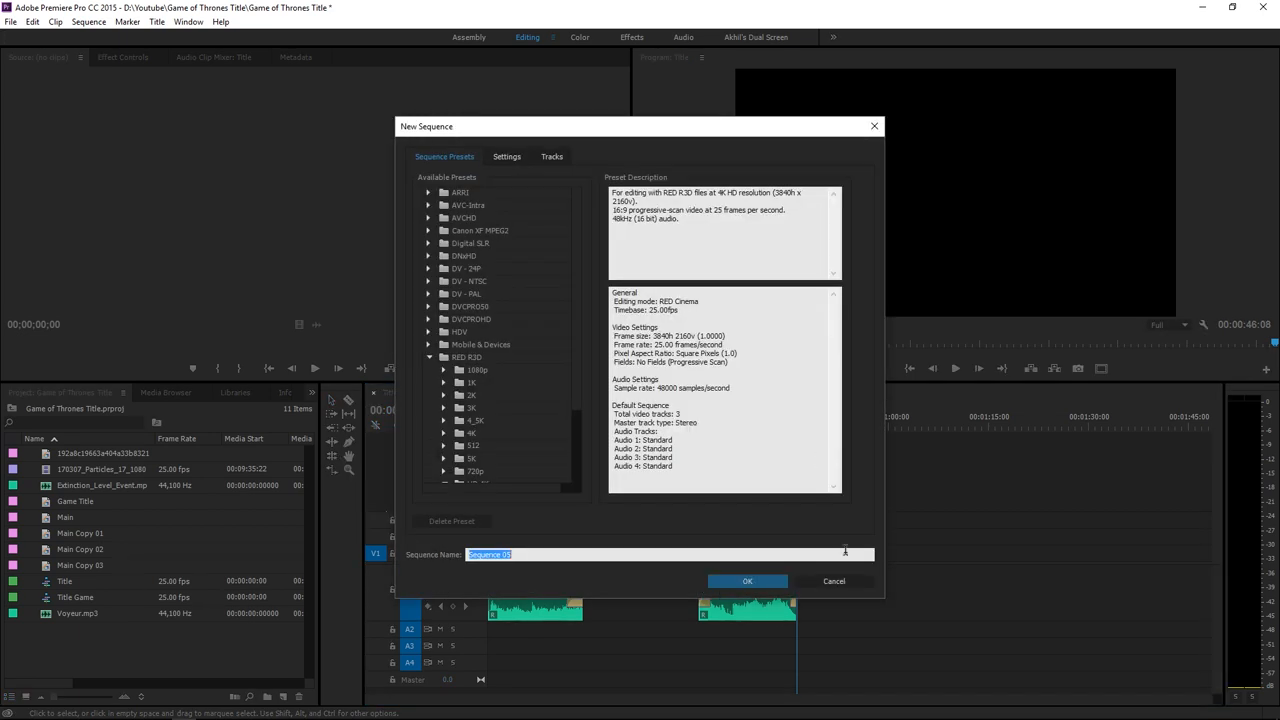
pyautogui.click(834, 581)
pyautogui.click(10, 21)
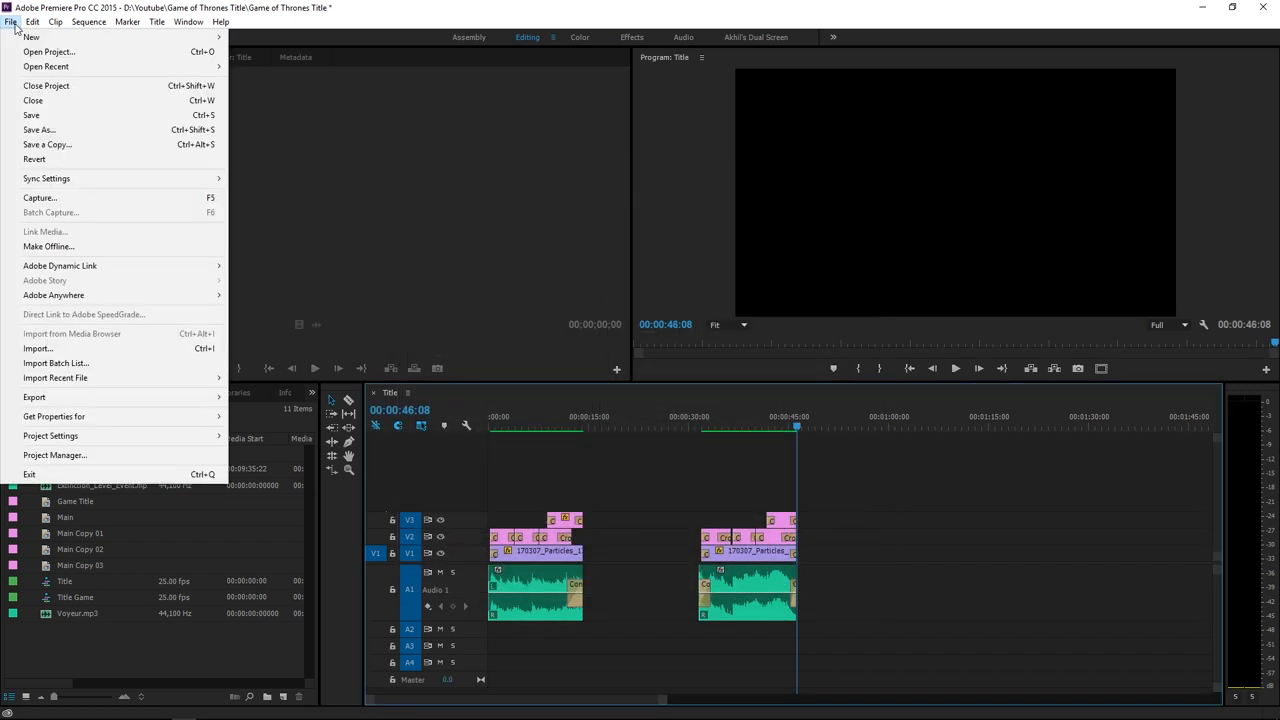
pyautogui.moveTo(60, 37)
pyautogui.click(340, 52)
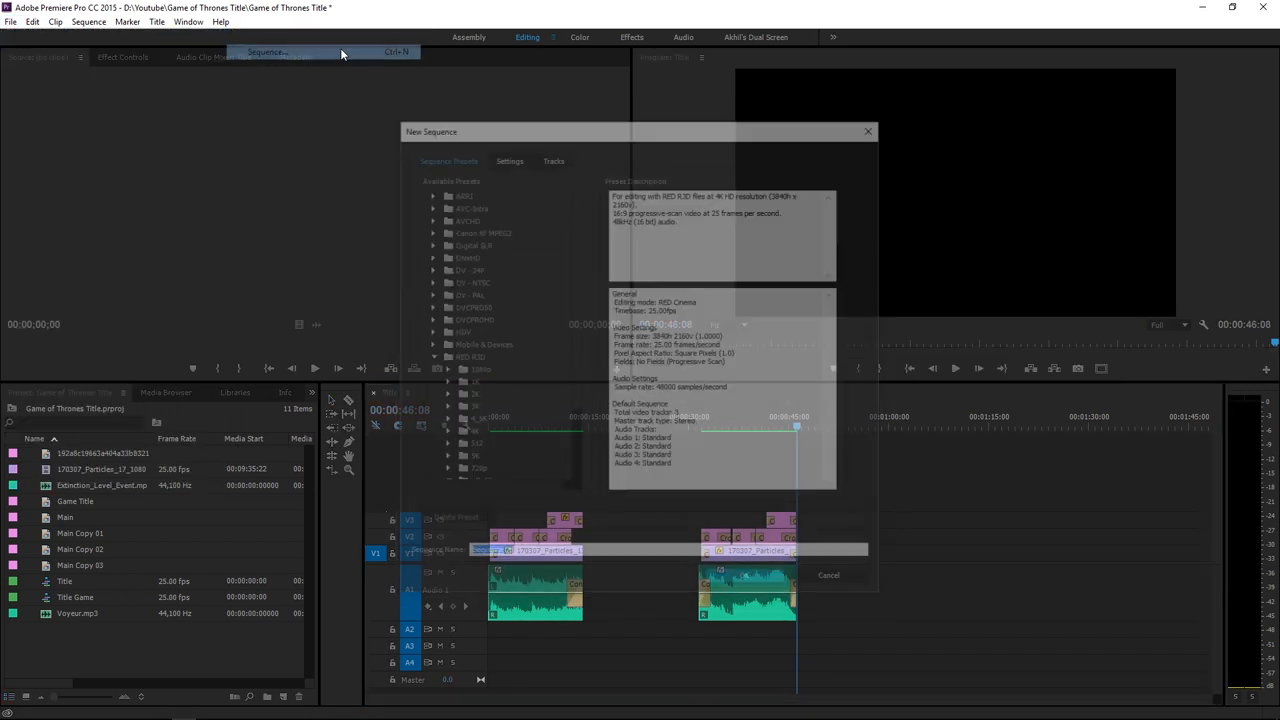
pyautogui.click(508, 159)
pyautogui.moveTo(522, 128); pyautogui.dragTo(545, 125)
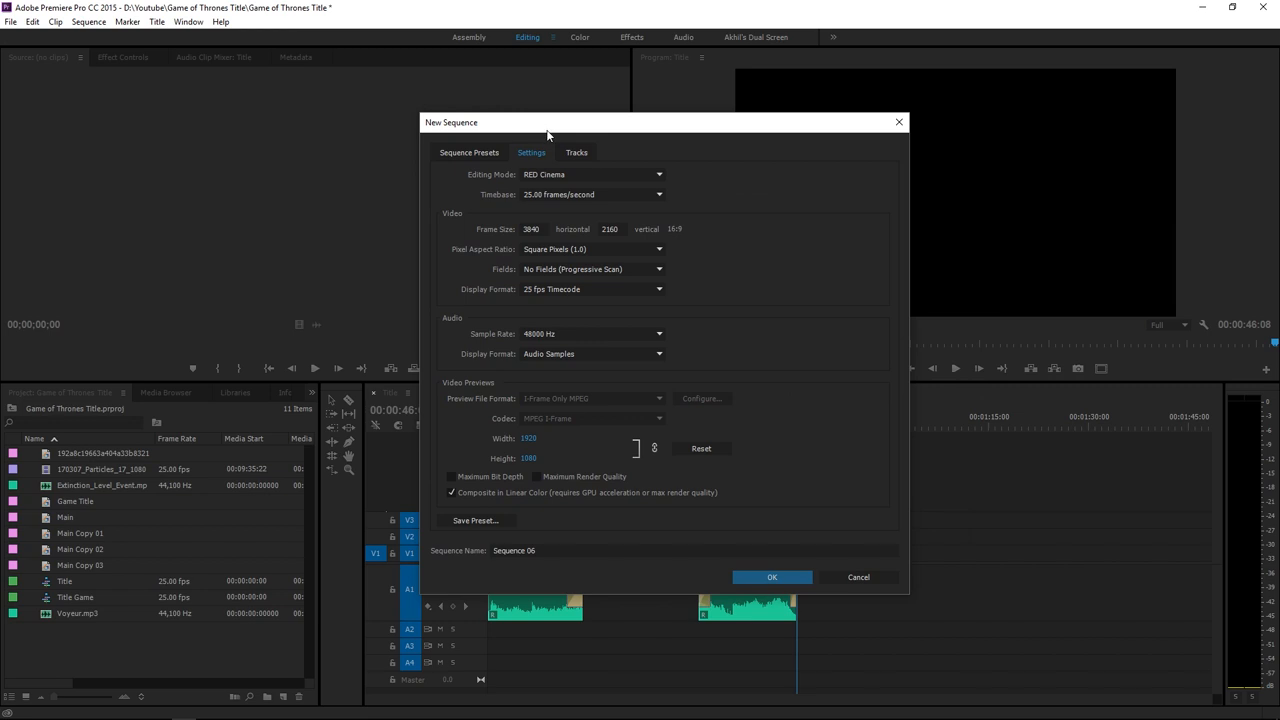
# Switch the editing mode to Custom with a 1920×1080 frame size.
pyautogui.moveTo(548, 132); pyautogui.dragTo(626, 131)
pyautogui.click(670, 173)
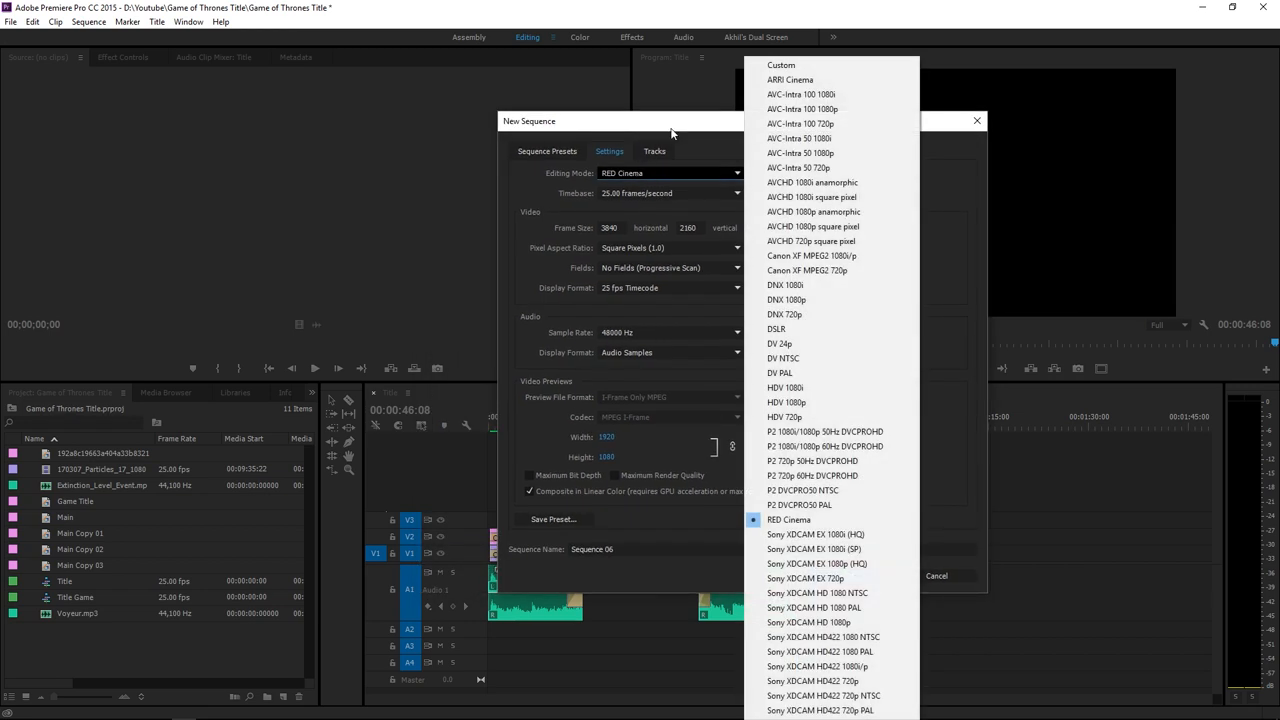
pyautogui.click(780, 65)
pyautogui.doubleClick(610, 228)
pyautogui.write('1920')
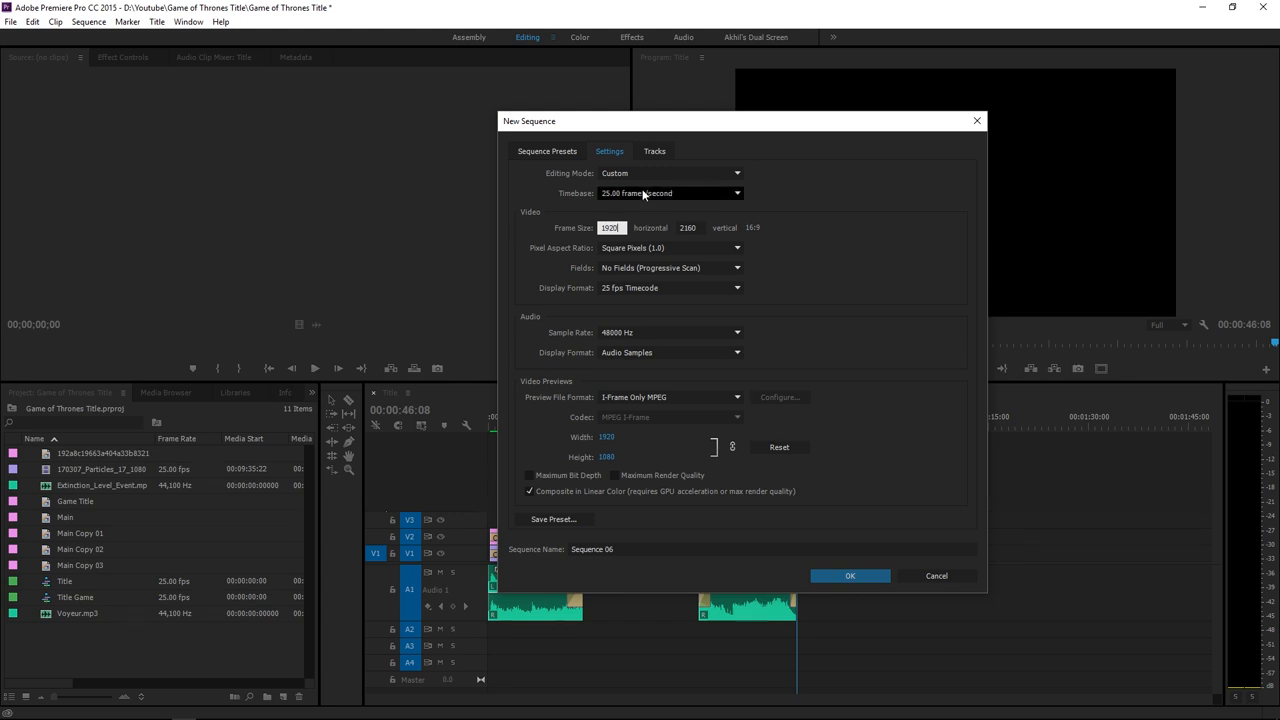
pyautogui.click(688, 228)
pyautogui.write('10')
pyautogui.click(880, 292)
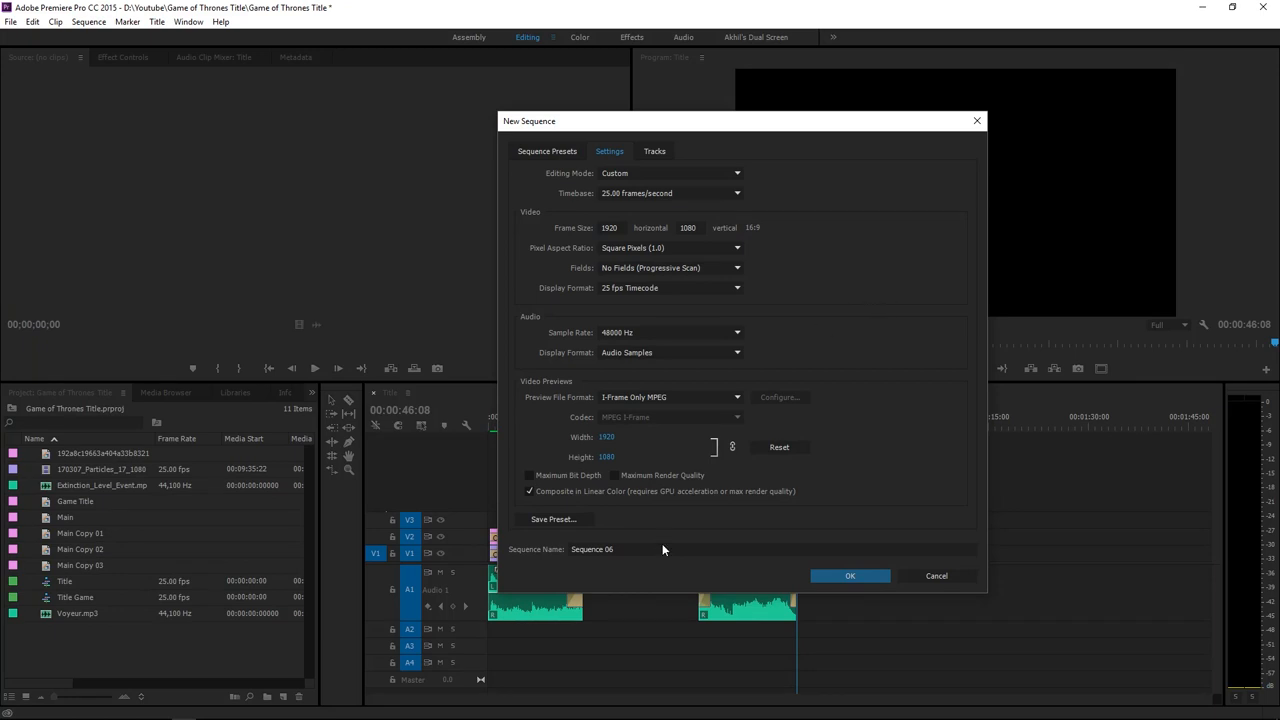
# Name the sequence Game Title and create it.
pyautogui.moveTo(652, 549); pyautogui.dragTo(572, 551)
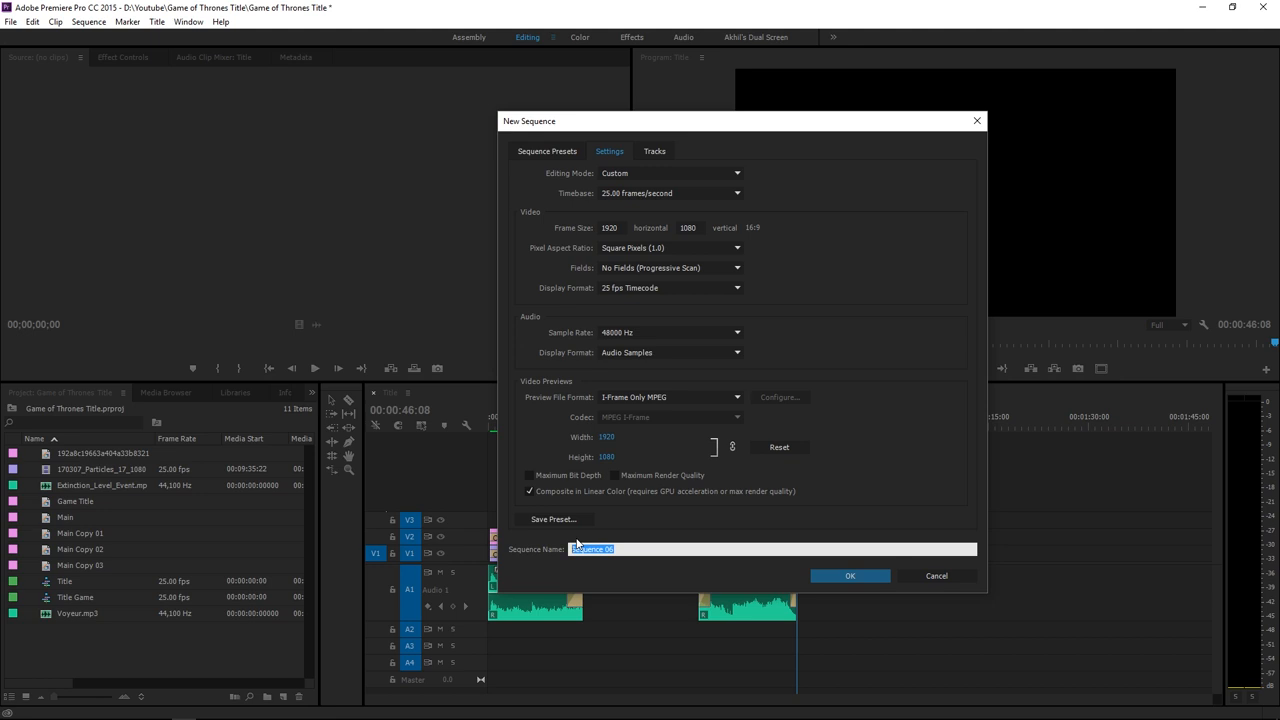
pyautogui.write('Game Title')
pyautogui.press('Return')
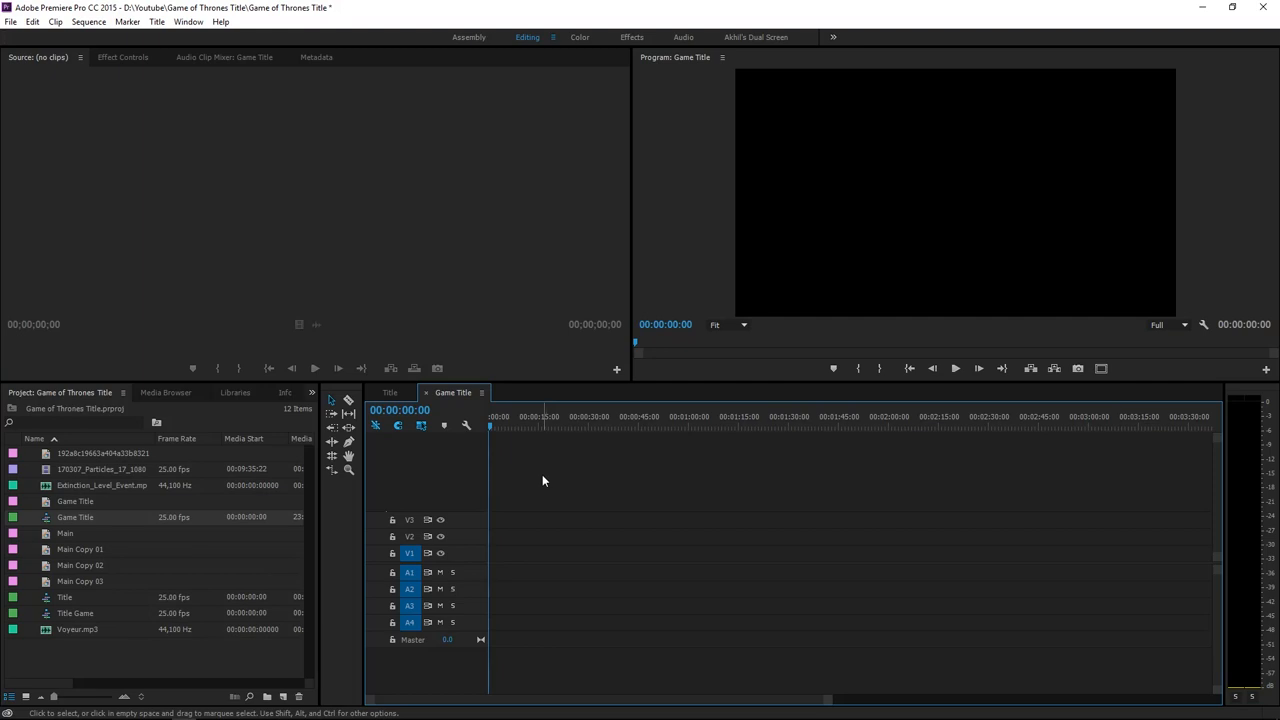
# Load the particles clip, undo a misplaced insert, drag it to the start of V1 and play it back.
pyautogui.doubleClick(48, 469)
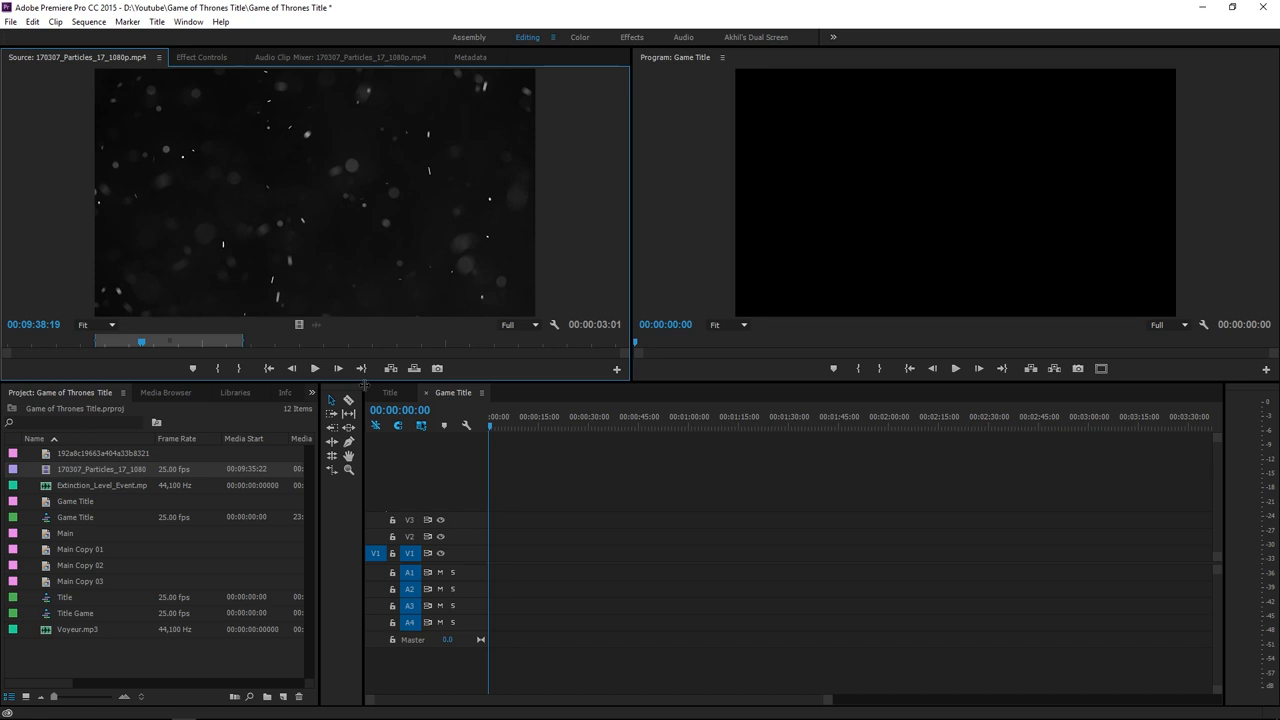
pyautogui.press(',')
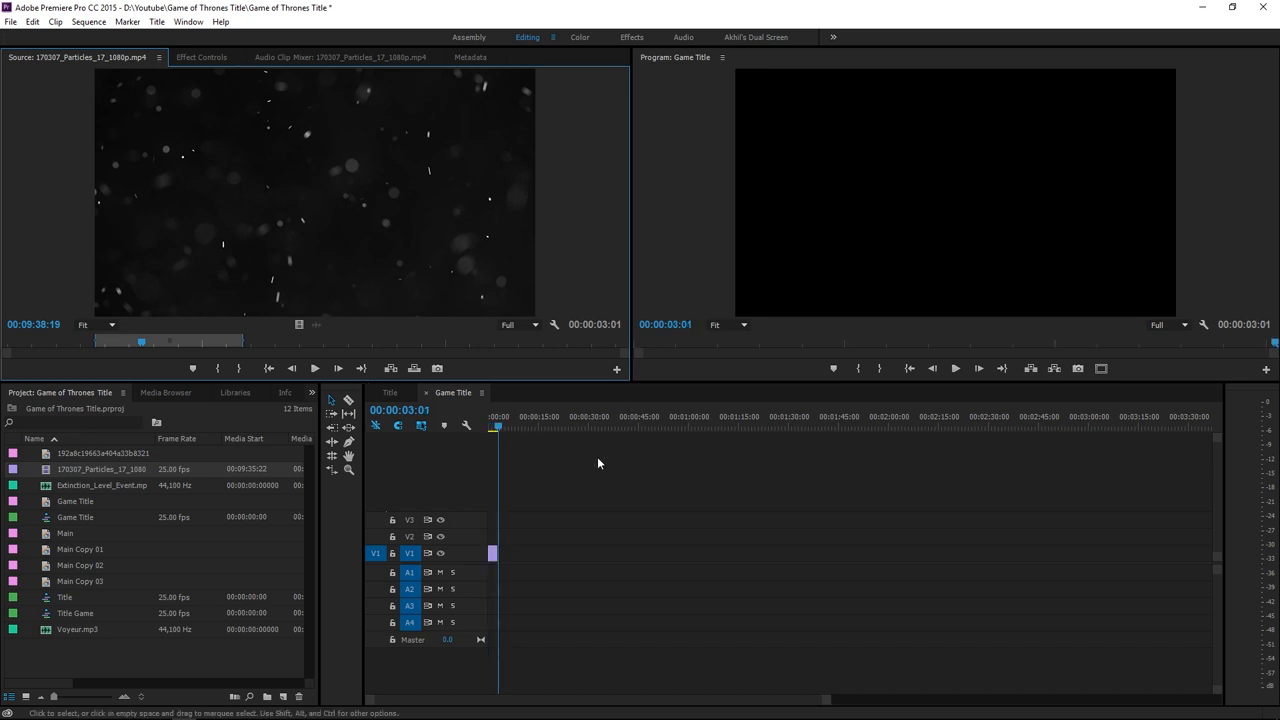
pyautogui.click(591, 465)
pyautogui.press('=')
pyautogui.press('=')
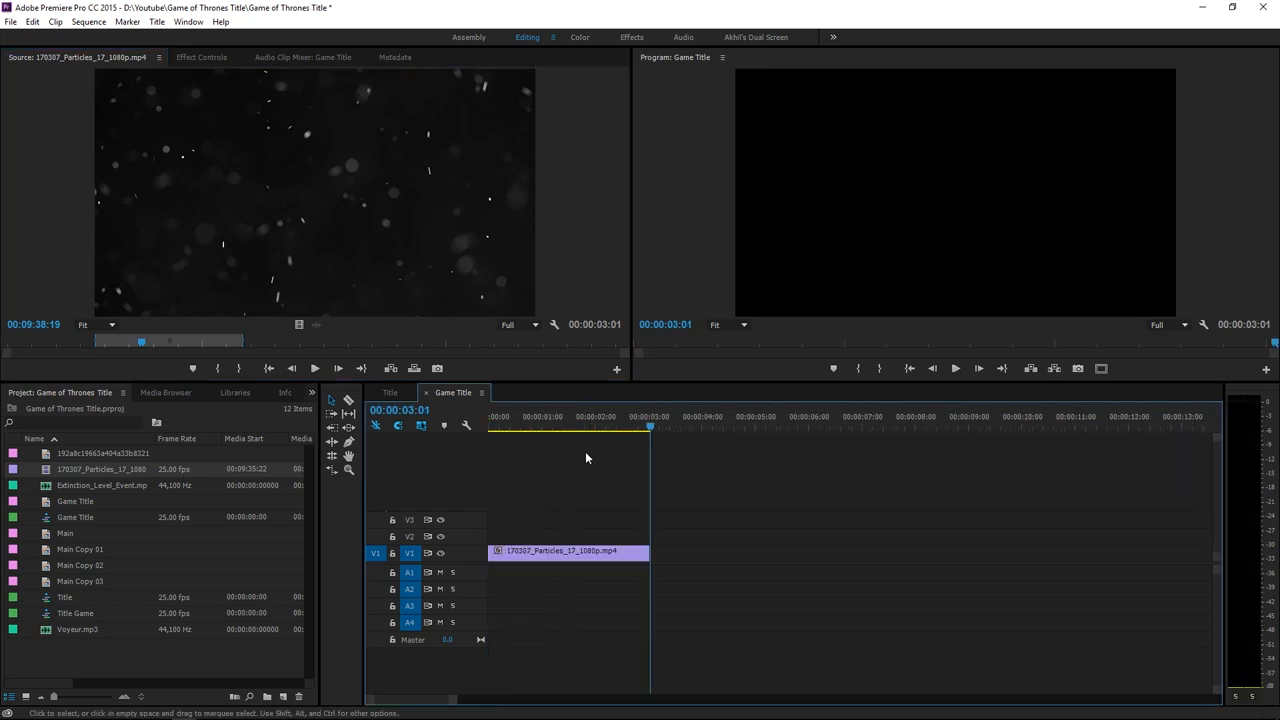
pyautogui.hotkey('ctrl', 'z')
pyautogui.moveTo(220, 121)
pyautogui.mouseDown()
pyautogui.moveTo(533, 525)
pyautogui.moveTo(500, 552)
pyautogui.mouseUp()
pyautogui.press('space')
# Set the particles clip's Speed/Duration to 60% and play the slowed clip from the start.
pyautogui.rightClick(563, 551)
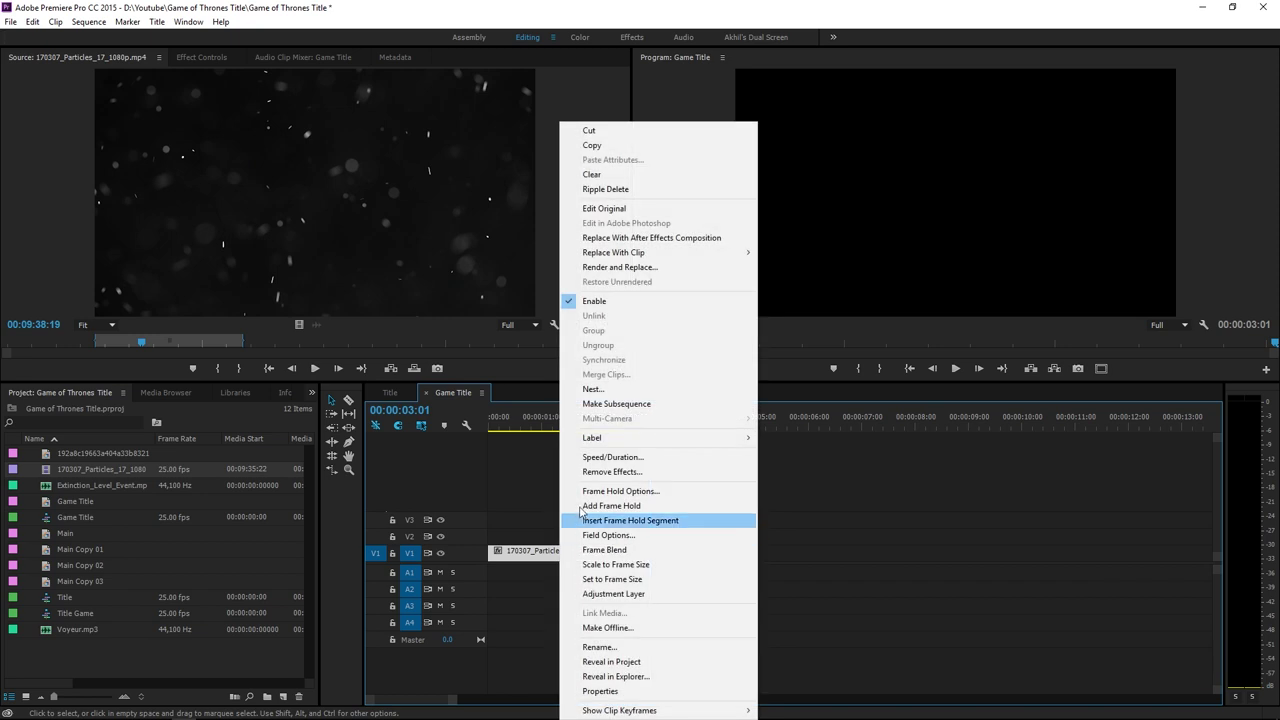
pyautogui.click(612, 457)
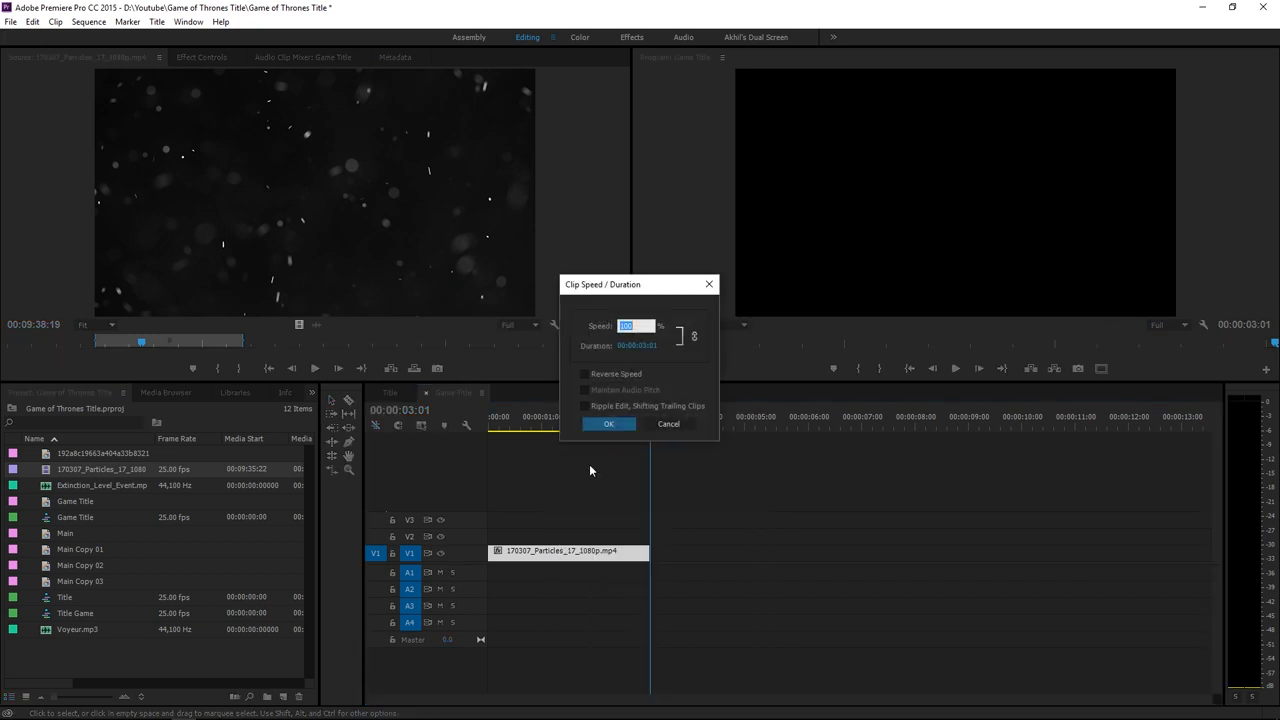
pyautogui.write('60')
pyautogui.press('Return')
pyautogui.click(492, 418)
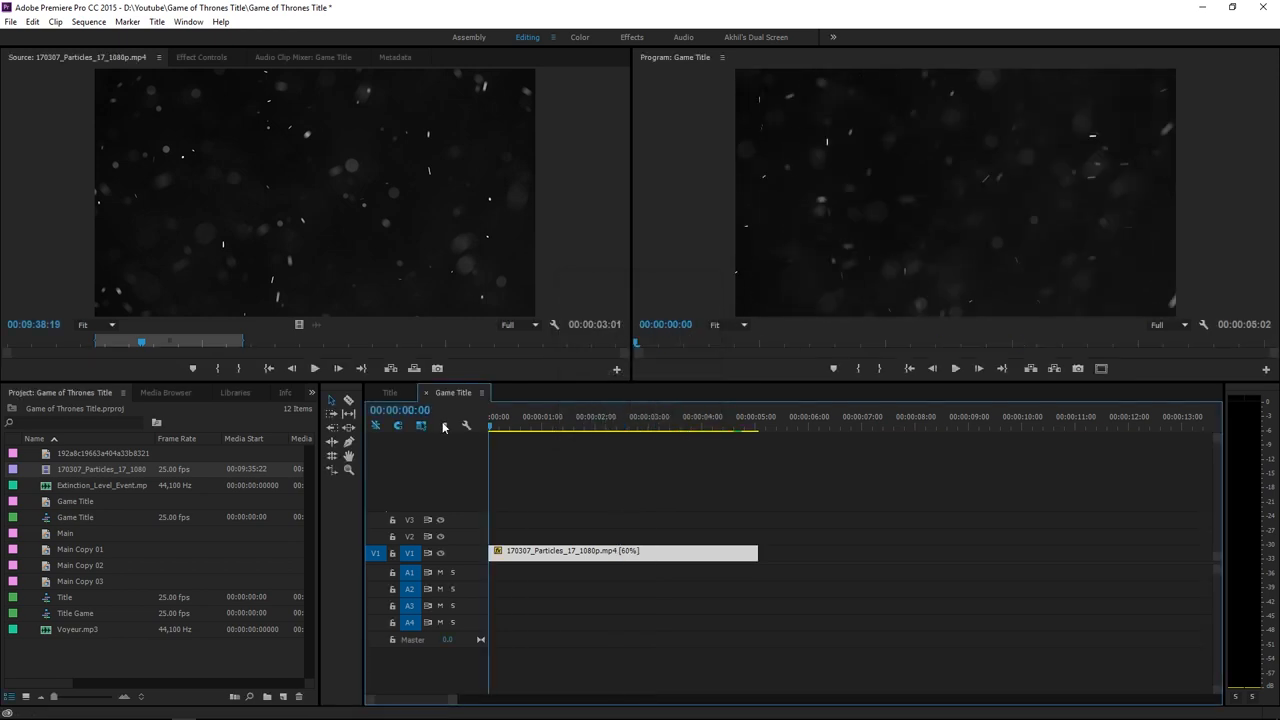
pyautogui.press('space')
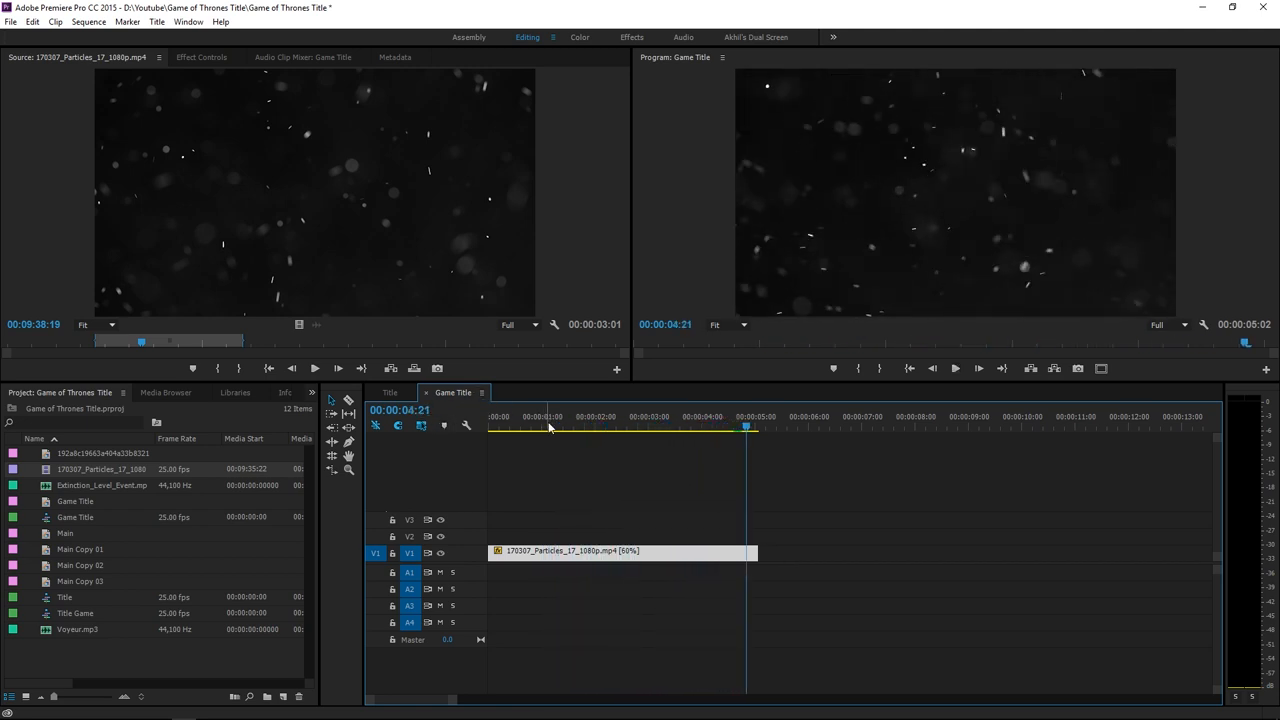
pyautogui.click(491, 418)
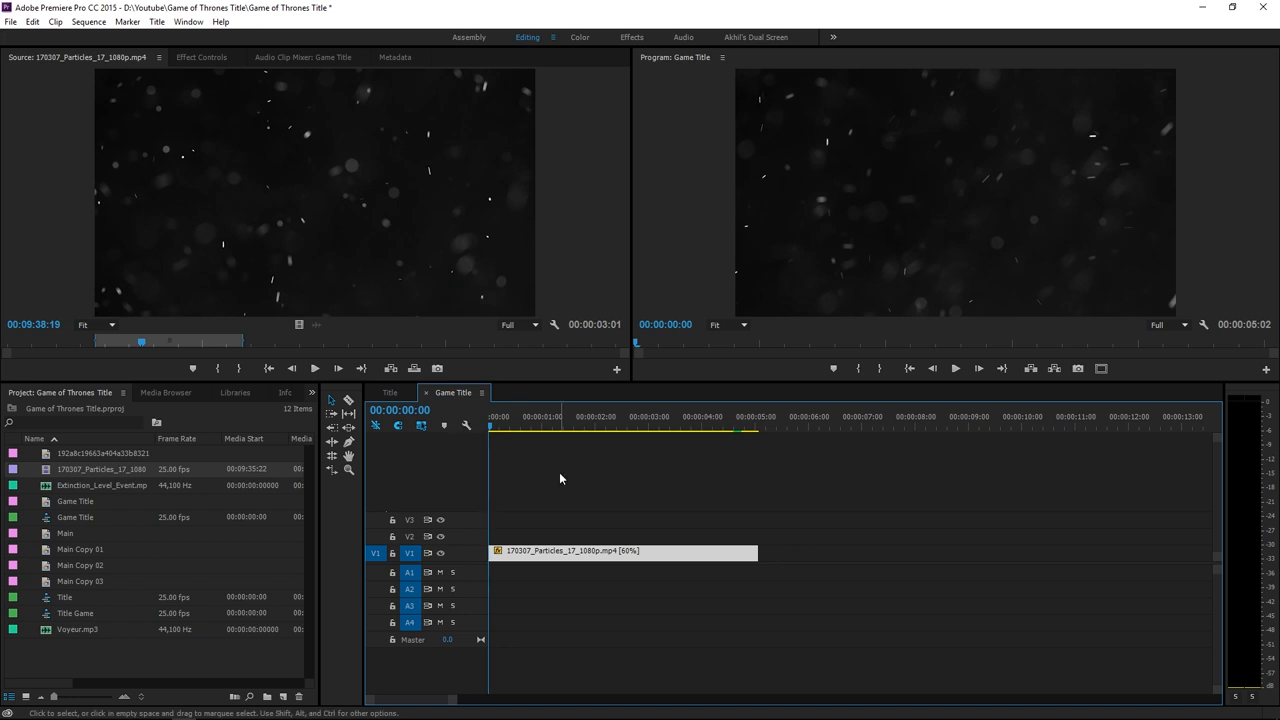
# Create a new Default Still title named Game Title from the Title menu and confirm it.
pyautogui.hotkey('ctrl', 't')
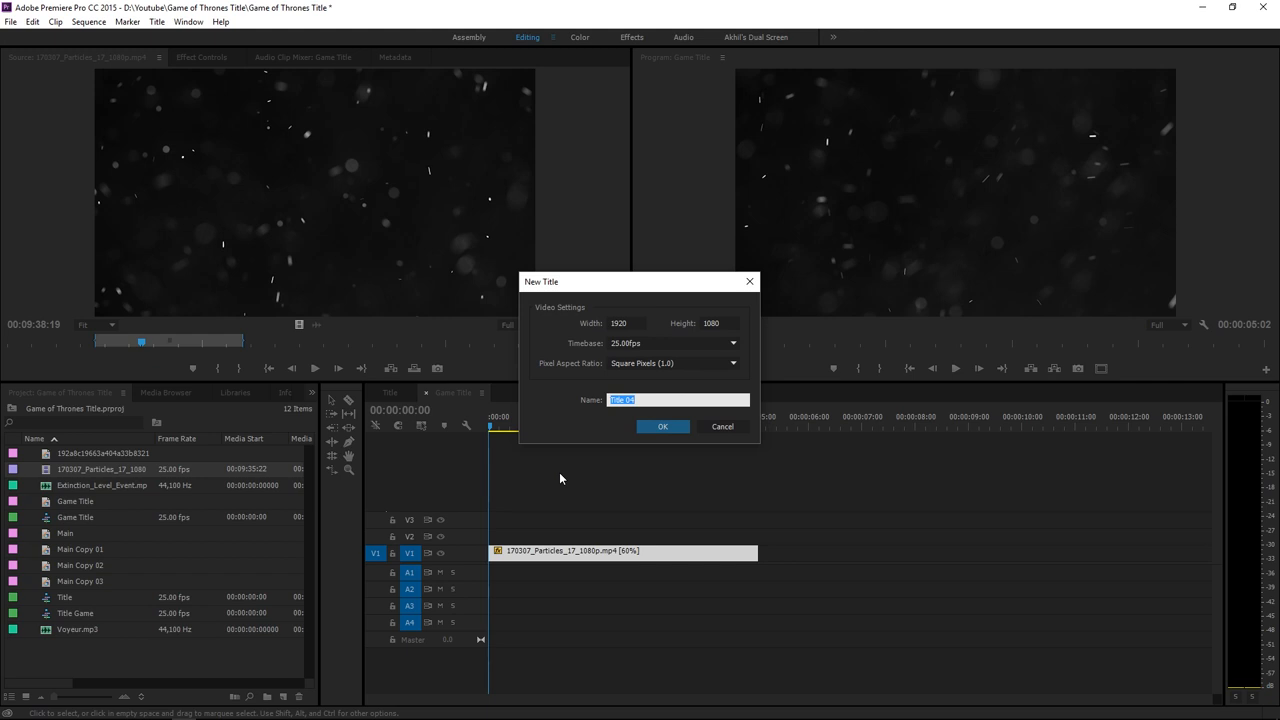
pyautogui.click(722, 426)
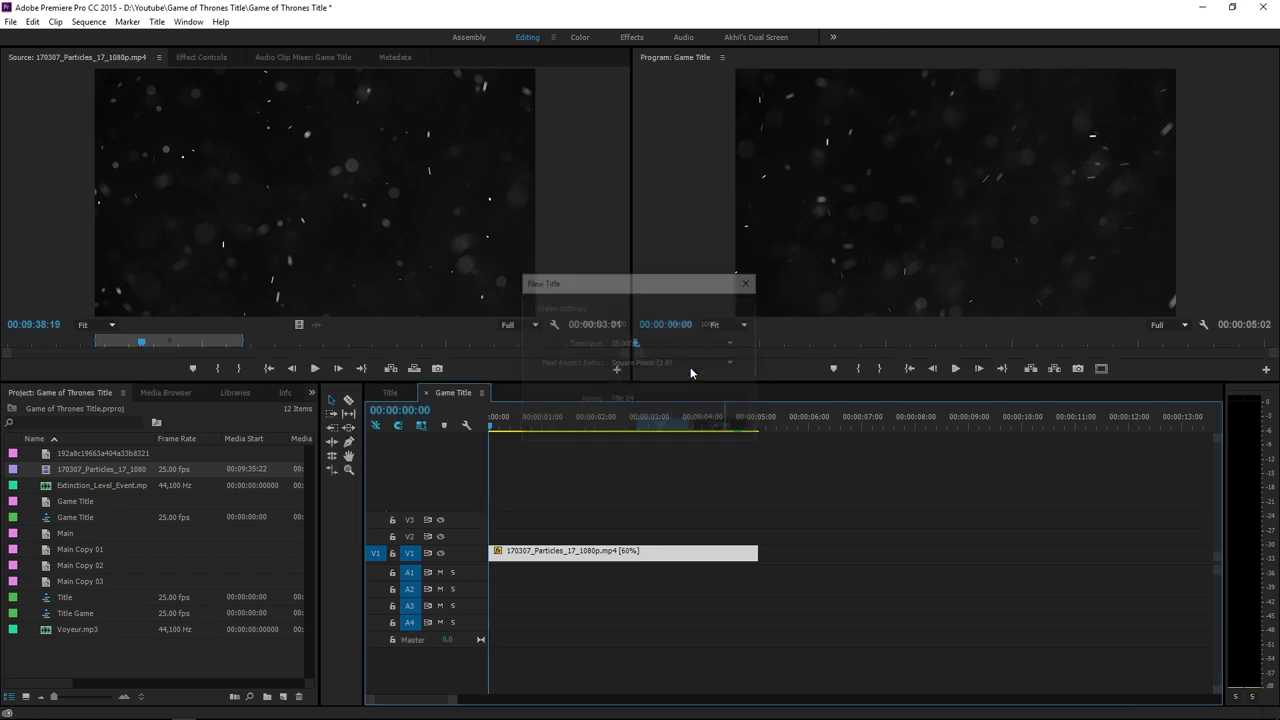
pyautogui.click(157, 22)
pyautogui.moveTo(184, 56)
pyautogui.click(378, 56)
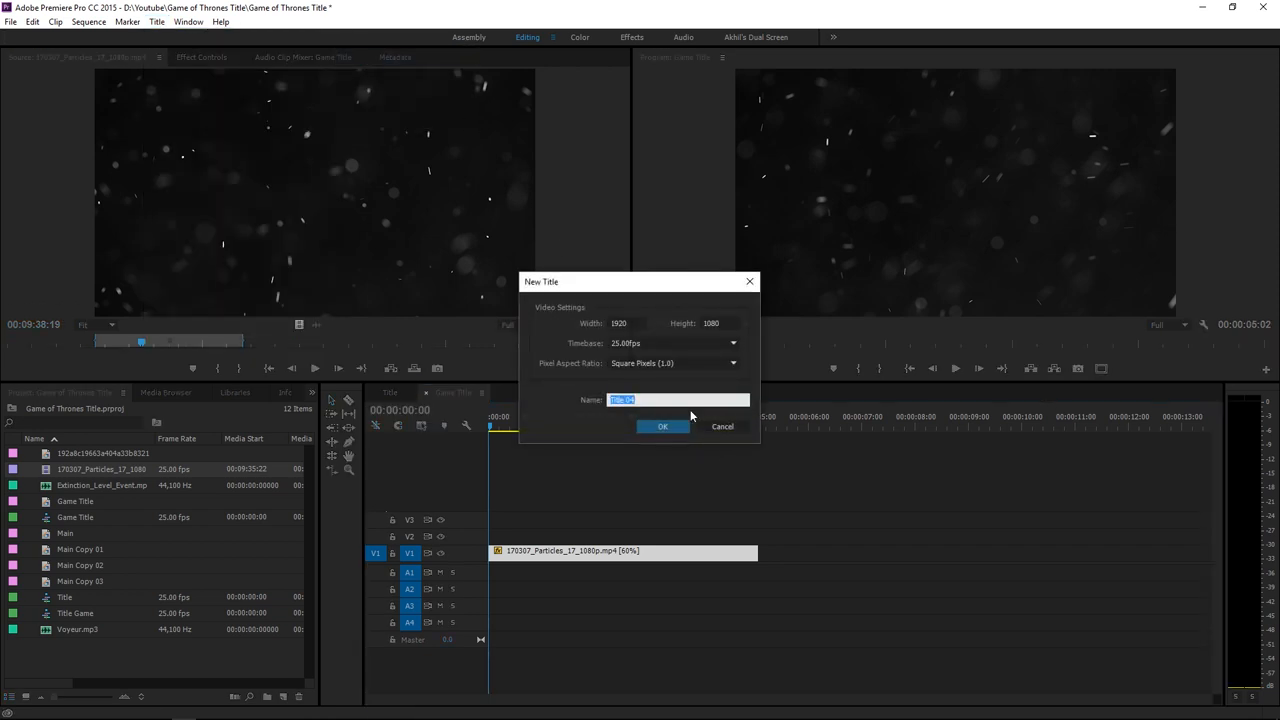
pyautogui.write('Game T')
pyautogui.click(662, 427)
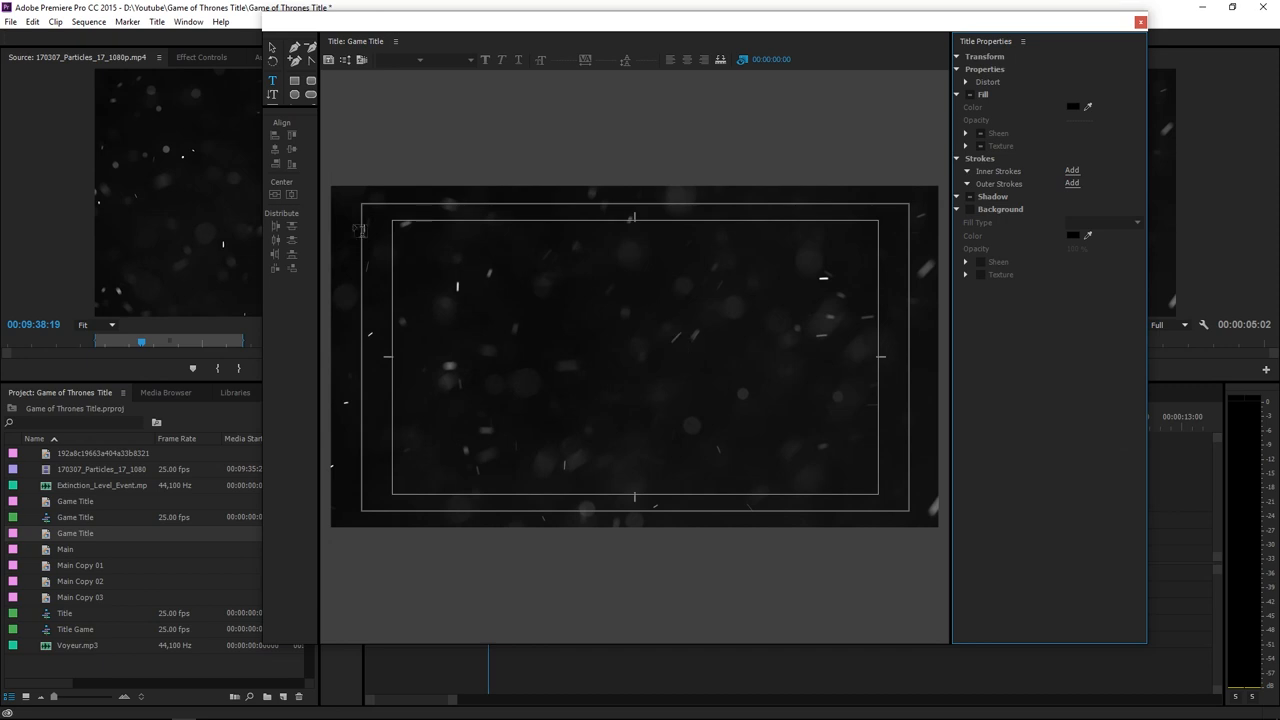
# Type GAME OF THRONES on the title canvas, apply the Game of Thrones font and center it in the frame.
pyautogui.moveTo(322, 243); pyautogui.dragTo(348, 243)
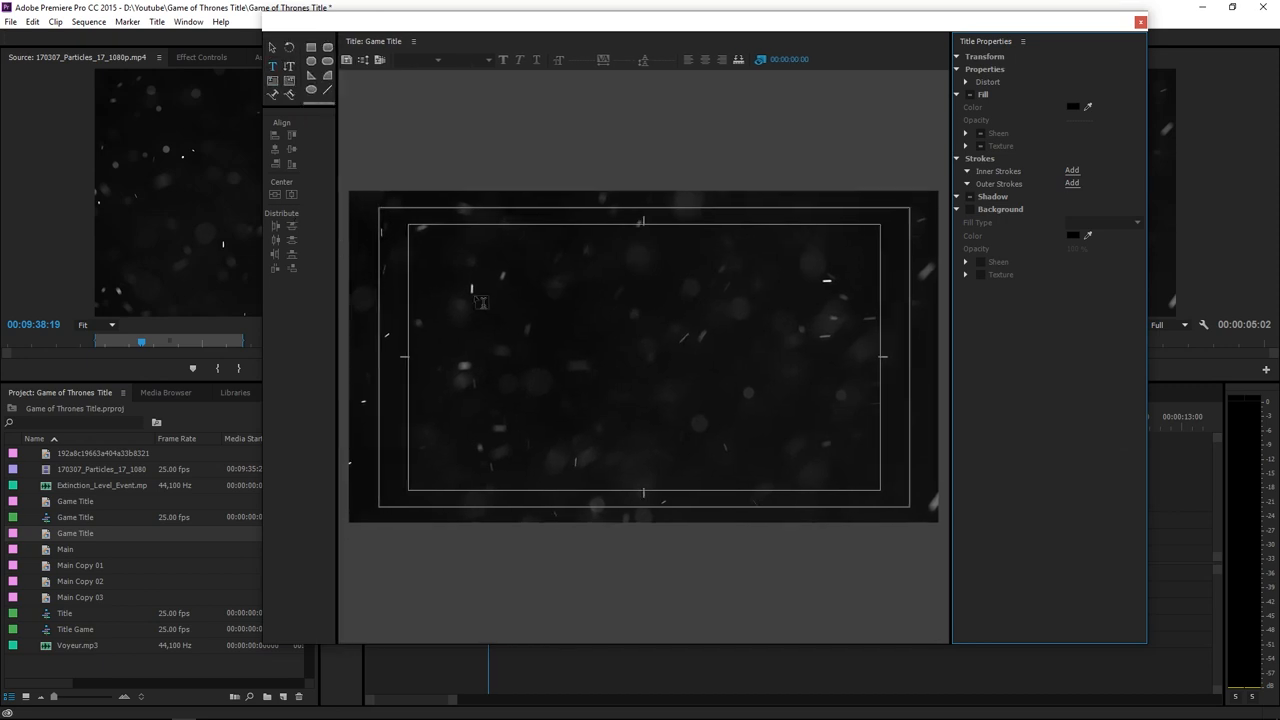
pyautogui.click(488, 342)
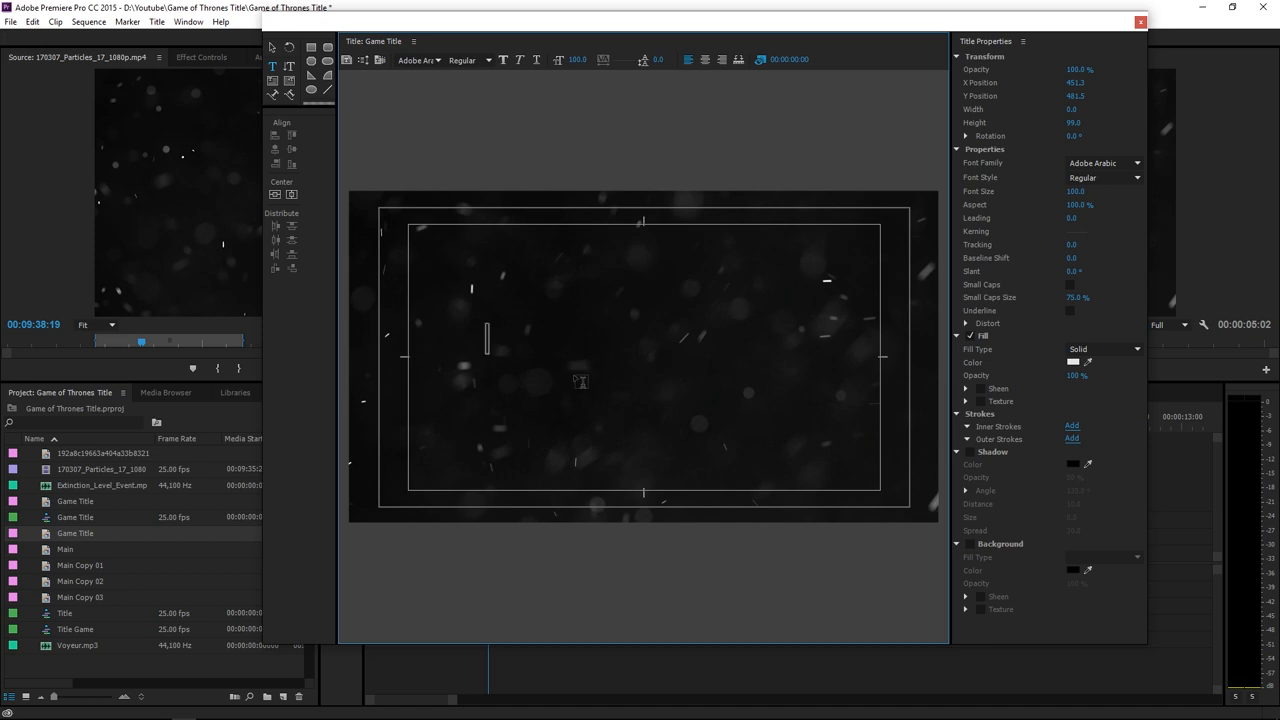
pyautogui.write('game of thrones')
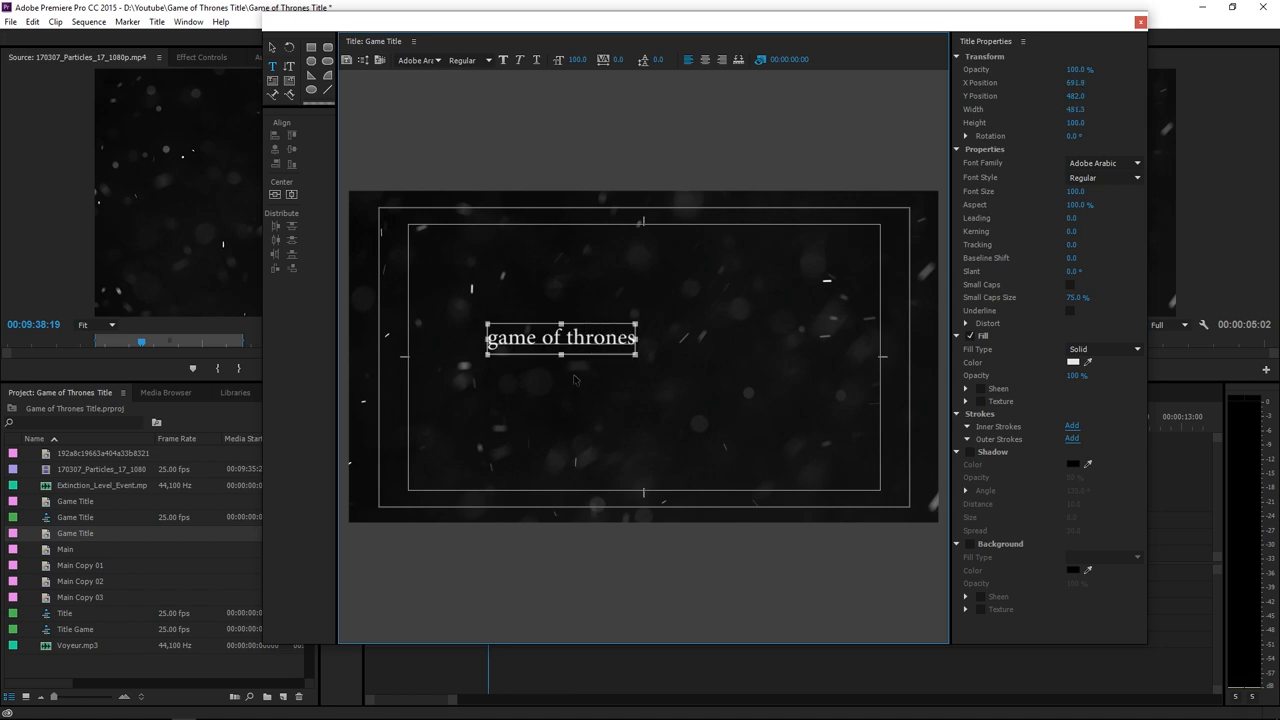
pyautogui.write('v')
pyautogui.hotkey('ctrl', 'a')
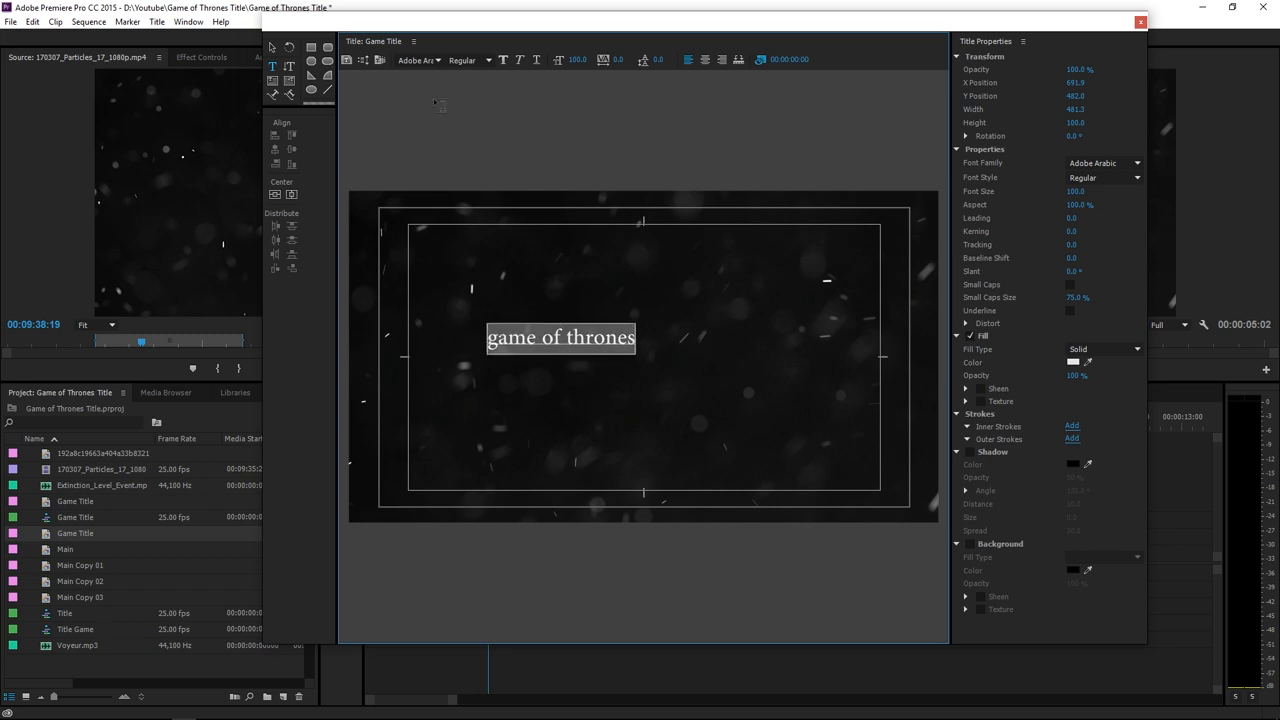
pyautogui.click(435, 61)
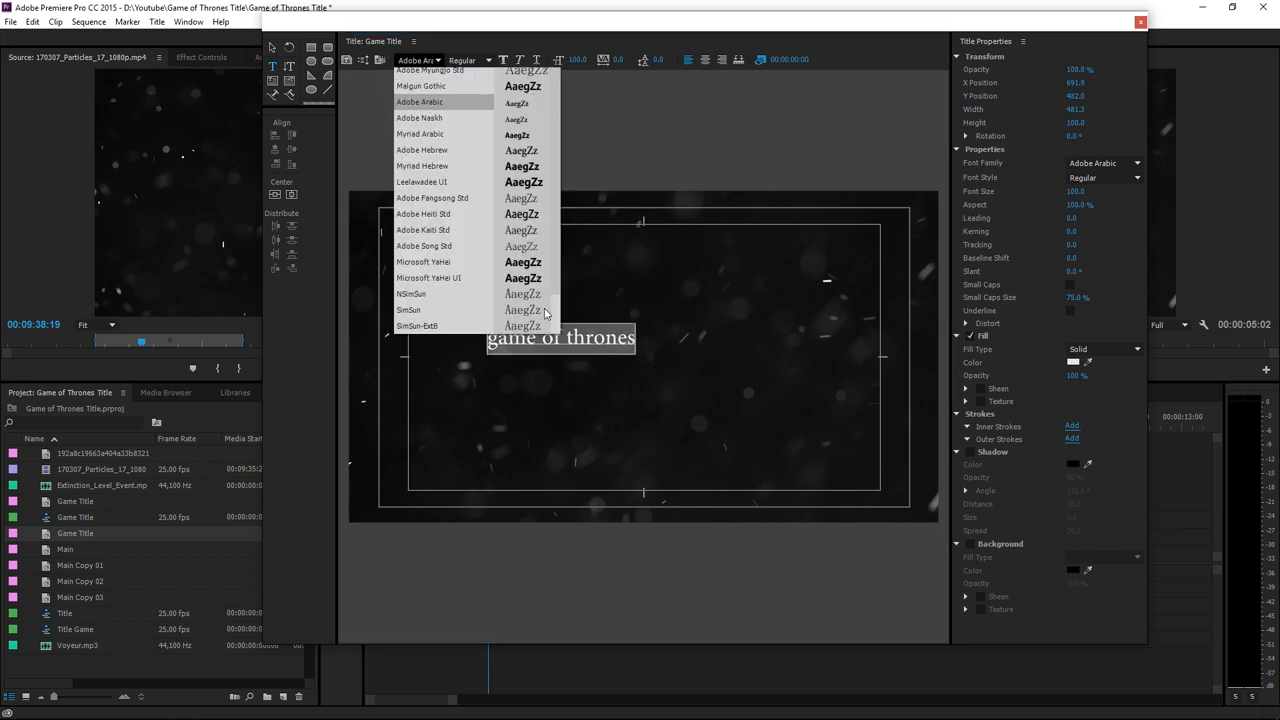
pyautogui.moveTo(554, 308); pyautogui.dragTo(558, 112)
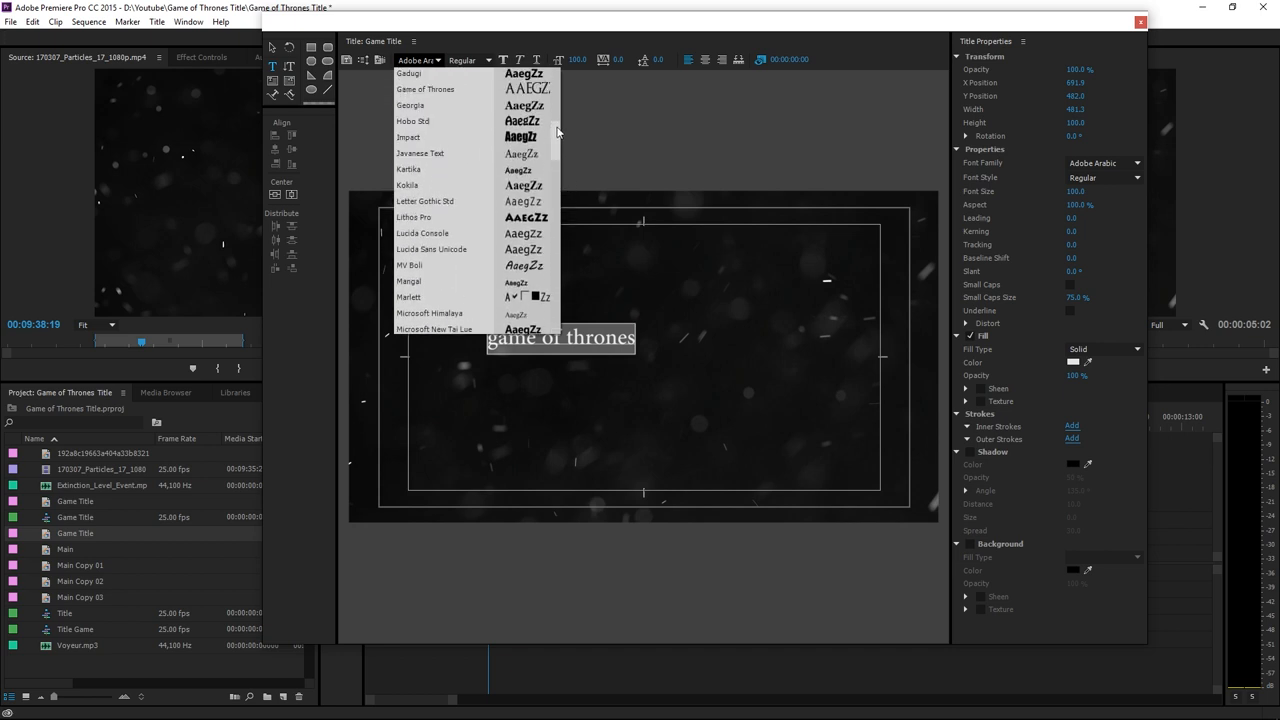
pyautogui.scroll(1, 558, 112)
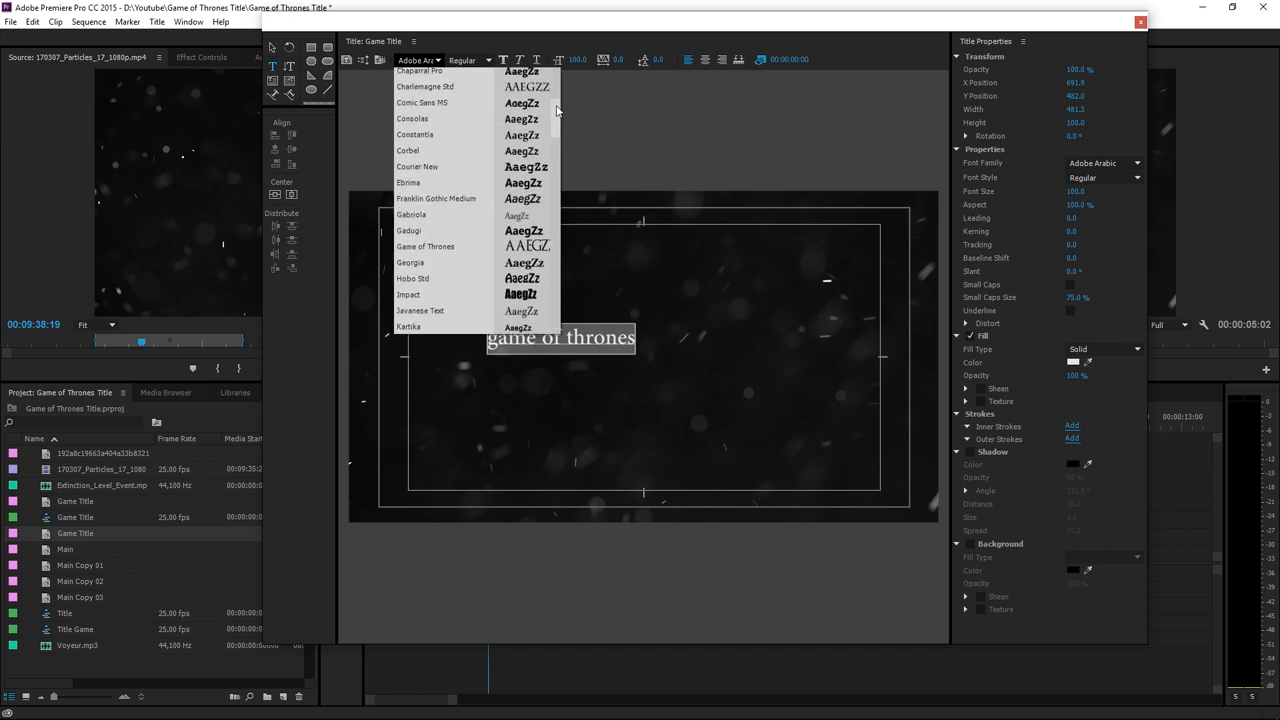
pyautogui.click(440, 248)
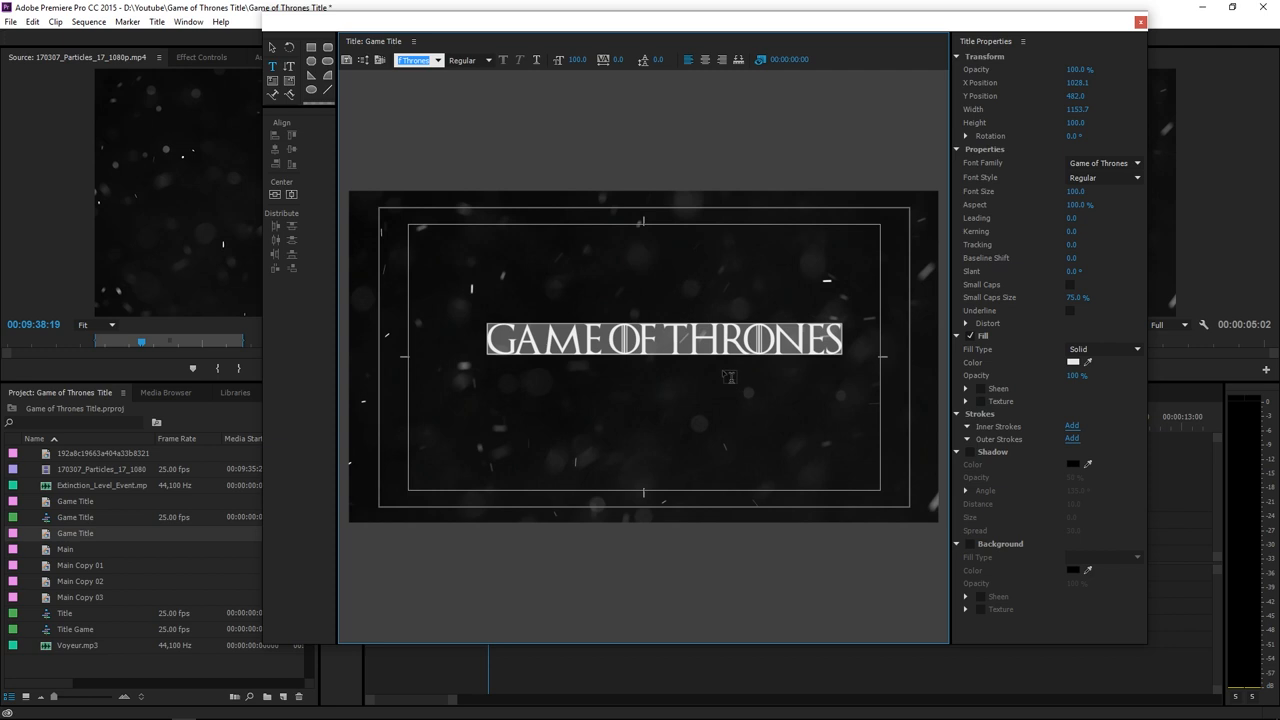
pyautogui.click(292, 194)
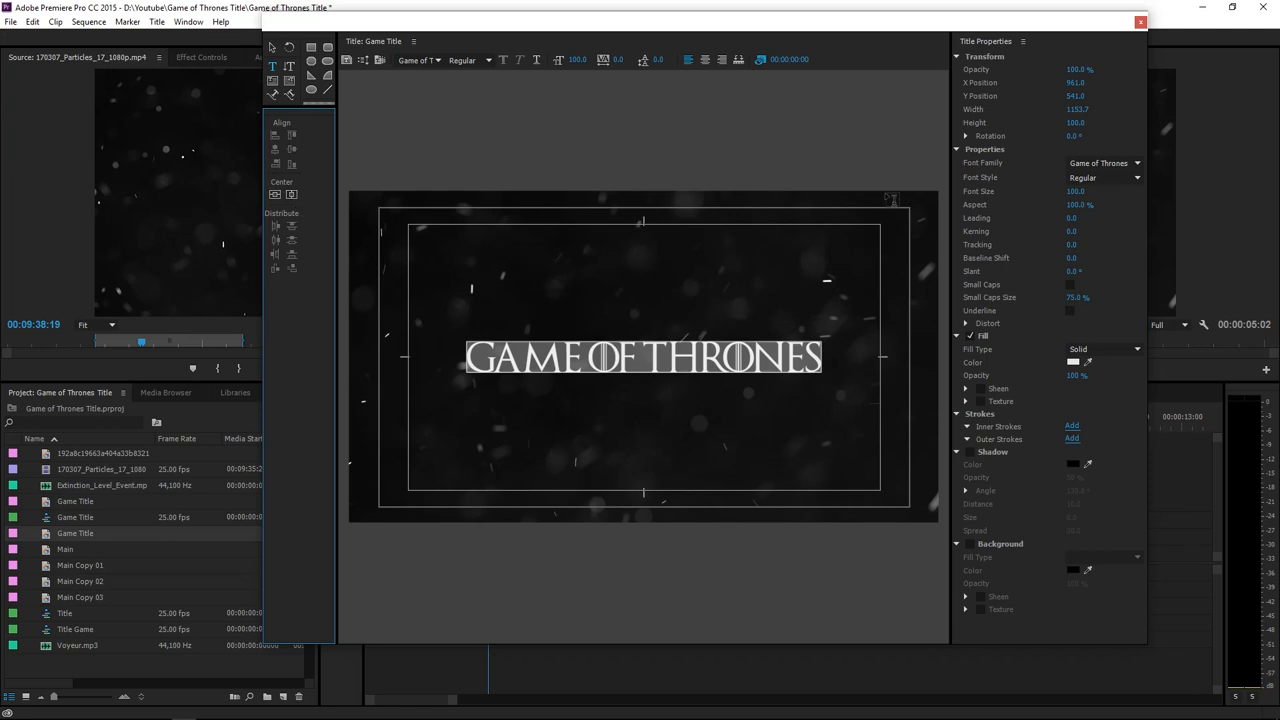
pyautogui.click(275, 47)
pyautogui.click(650, 300)
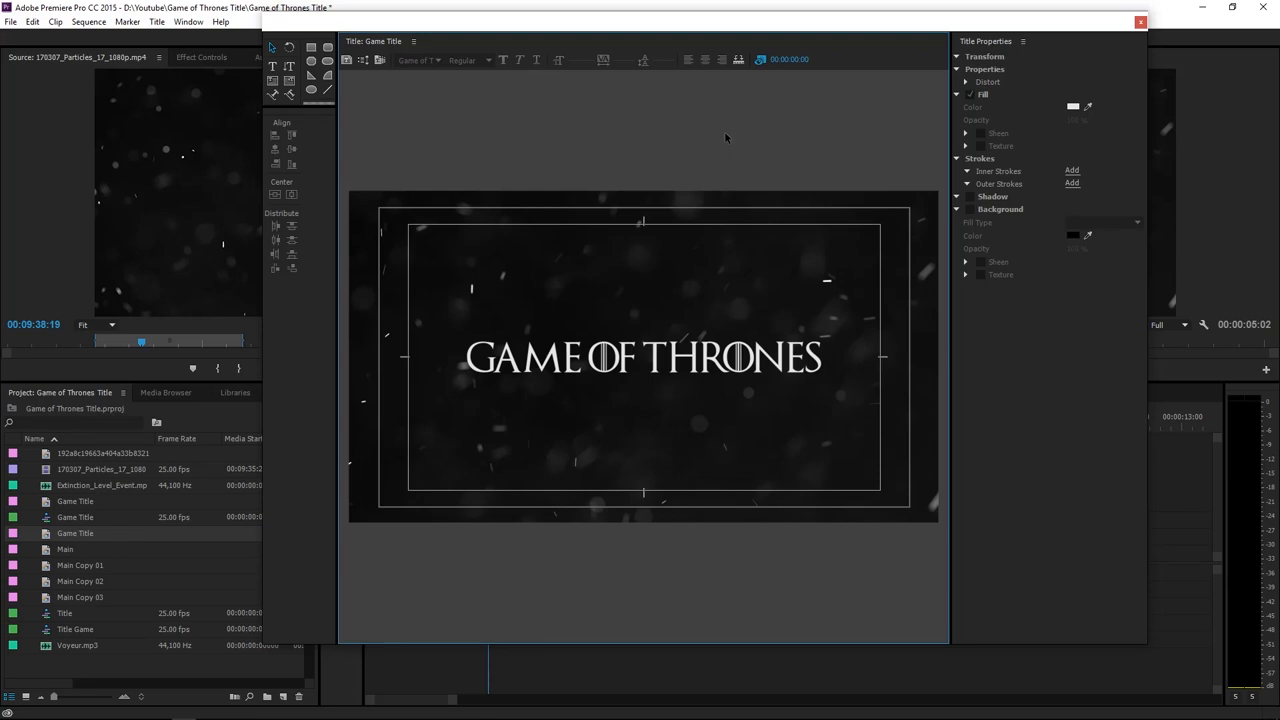
# Enable a Fill texture on the GAME OF THRONES text using the first, darker texture image.
pyautogui.click(730, 358)
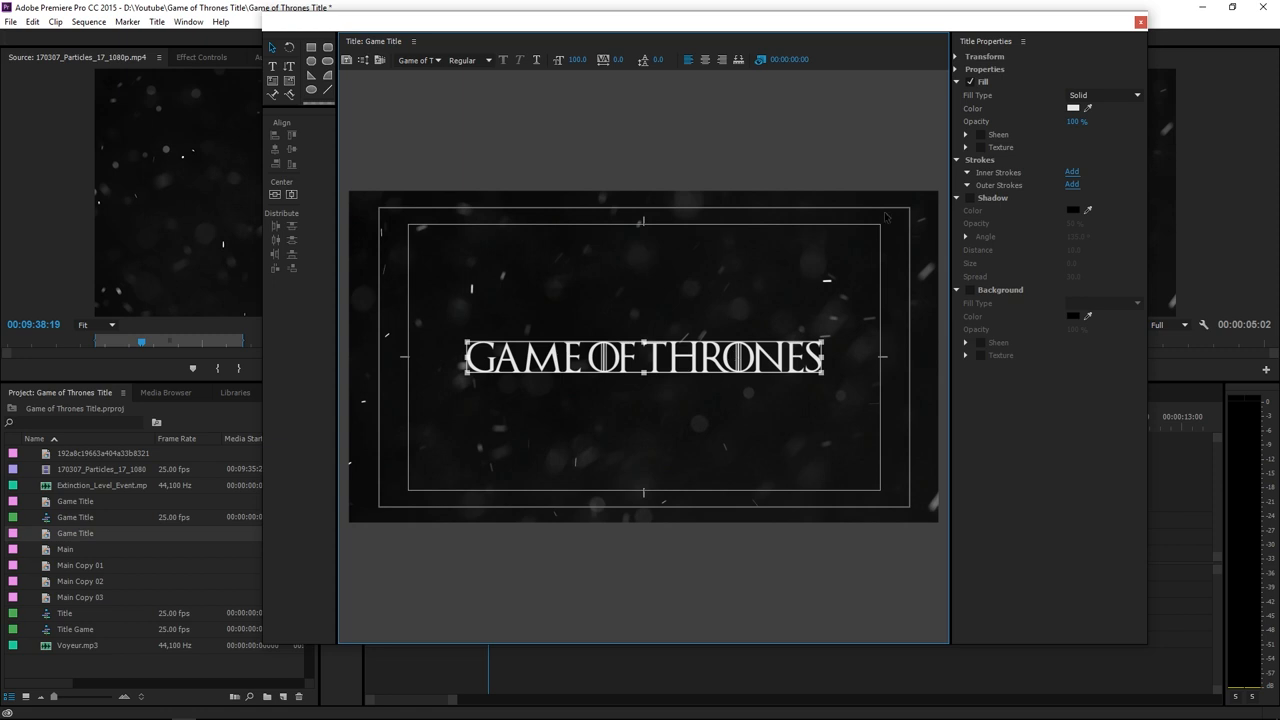
pyautogui.click(981, 148)
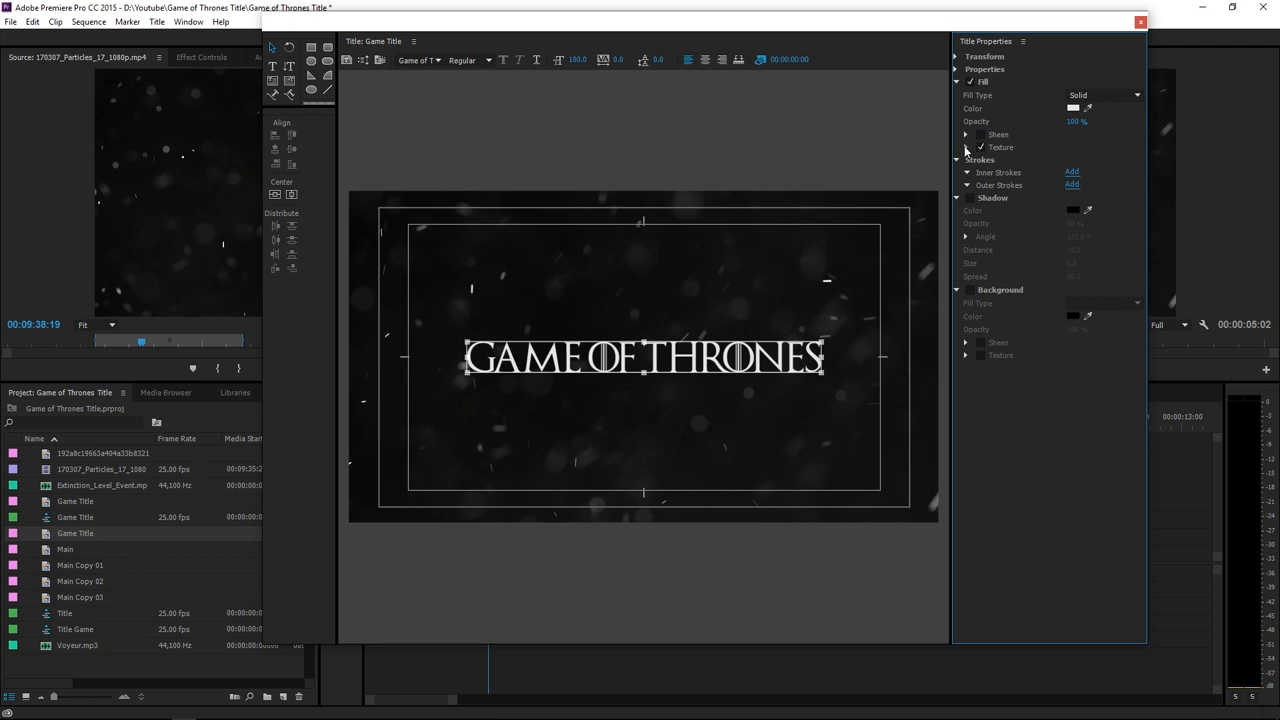
pyautogui.click(966, 148)
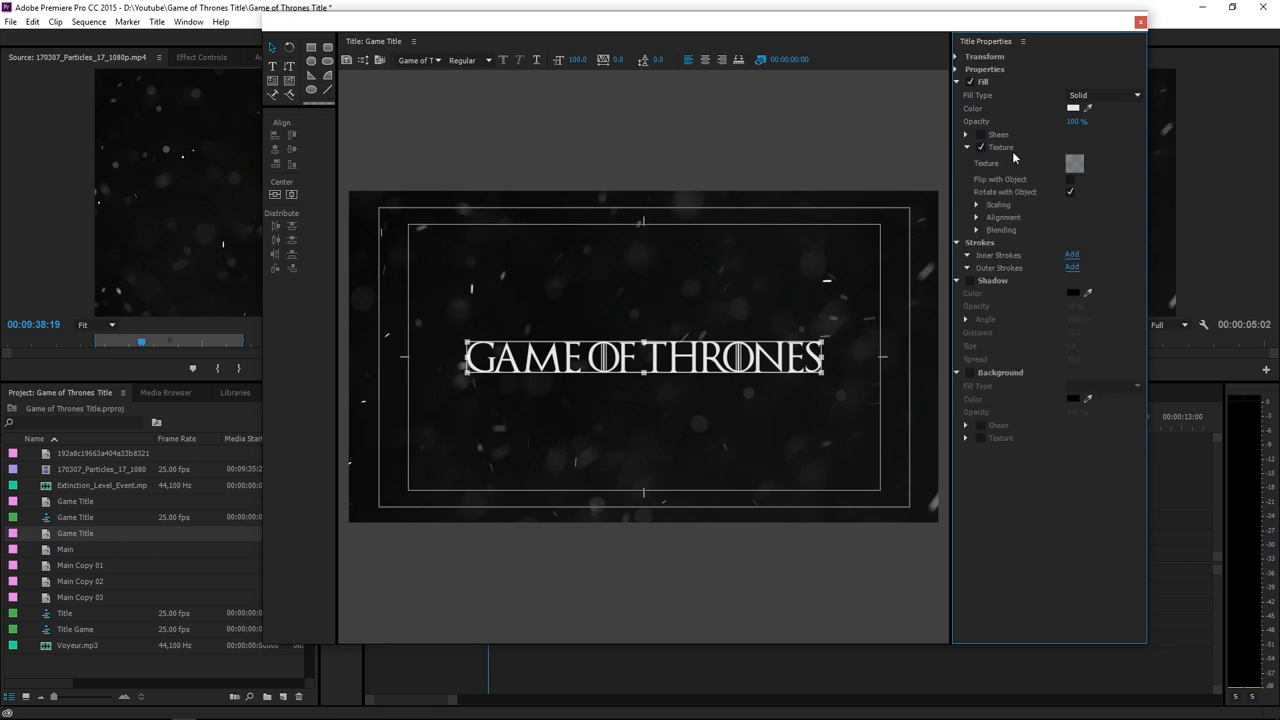
pyautogui.click(1073, 165)
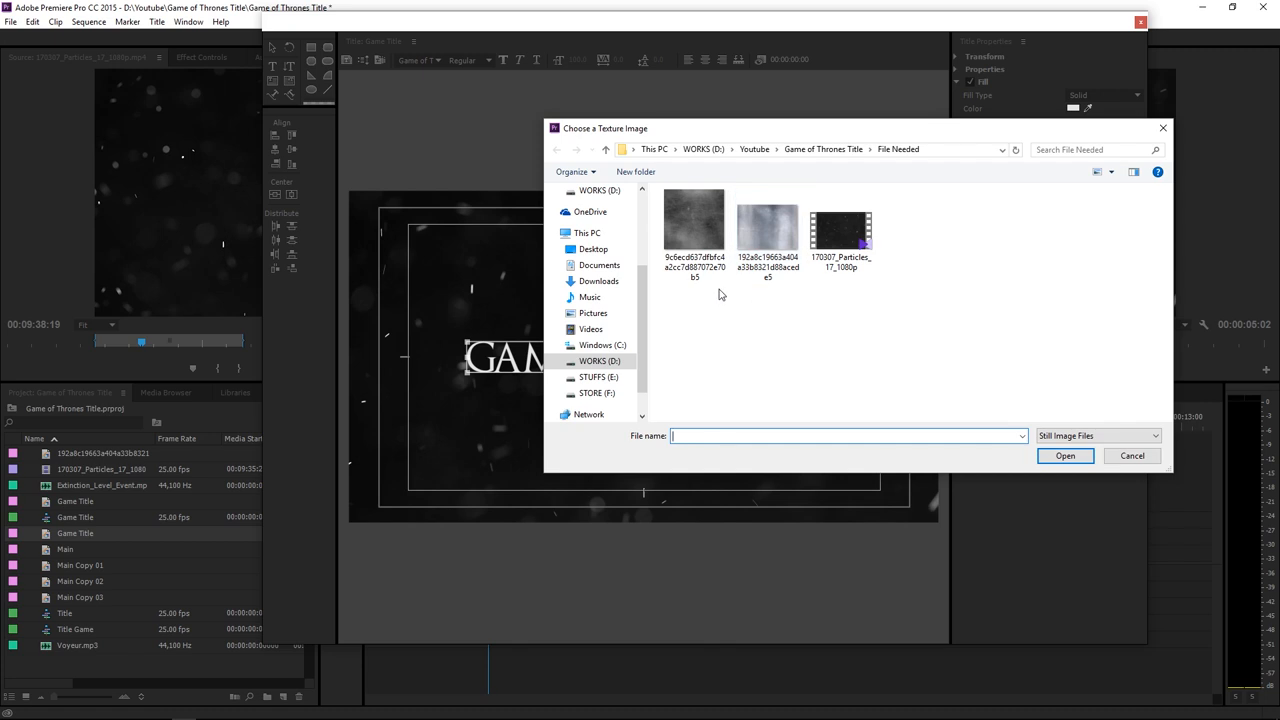
pyautogui.click(710, 229)
pyautogui.doubleClick(710, 229)
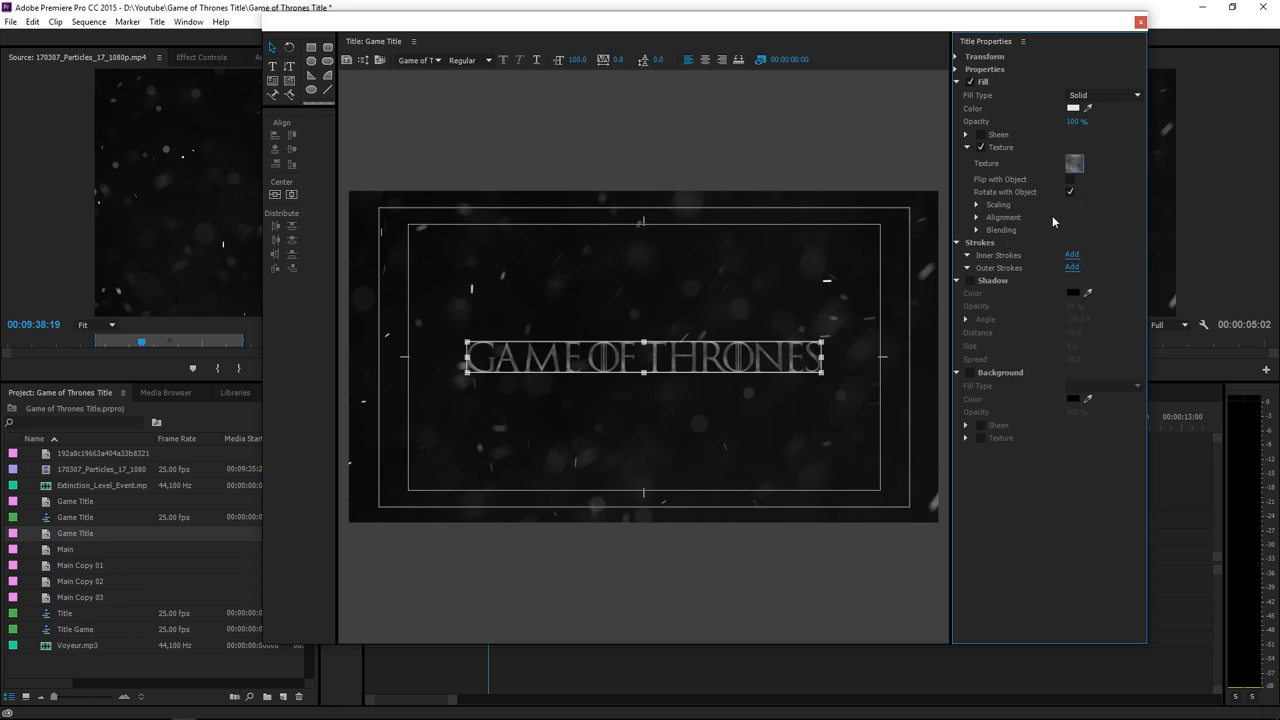
# Stretch the texture to about 139% × 76% scaling and set its Blending Mix to 80%.
pyautogui.click(977, 204)
pyautogui.moveTo(1075, 245)
pyautogui.mouseDown()
pyautogui.moveTo(1050, 252)
pyautogui.moveTo(1100, 245)
pyautogui.moveTo(1070, 258)
pyautogui.mouseUp()
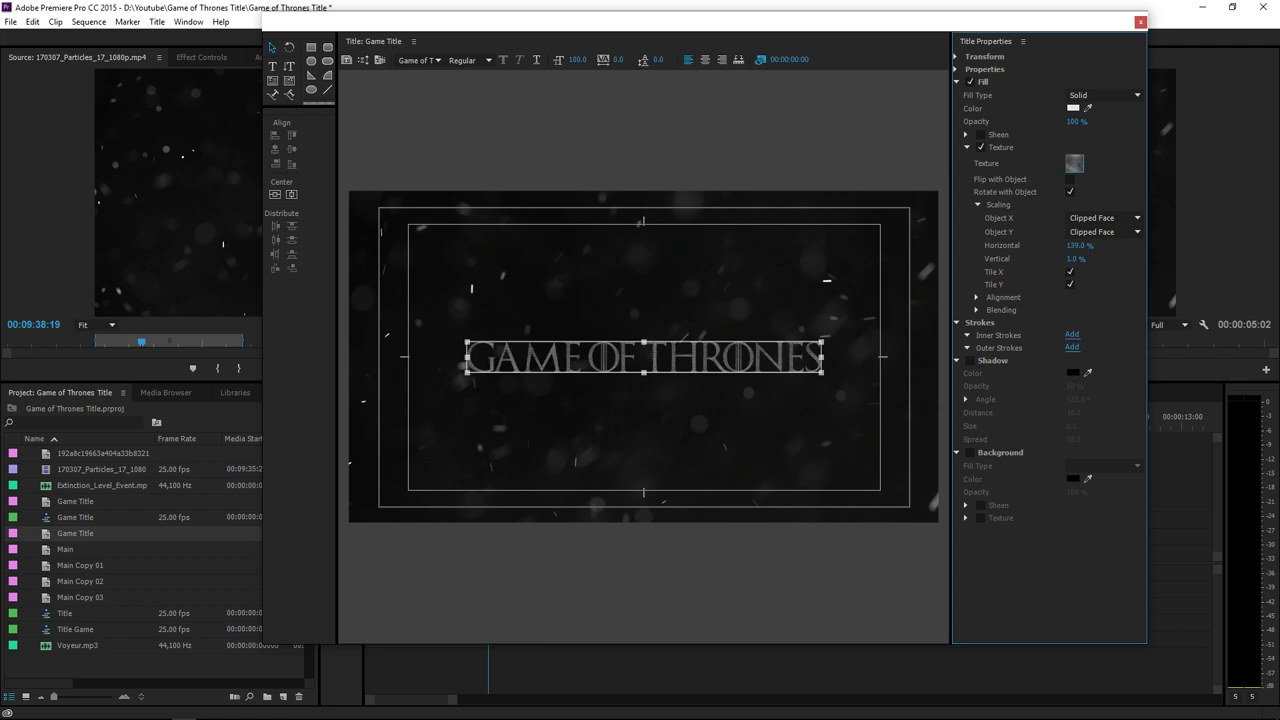
pyautogui.click(977, 204)
pyautogui.click(977, 230)
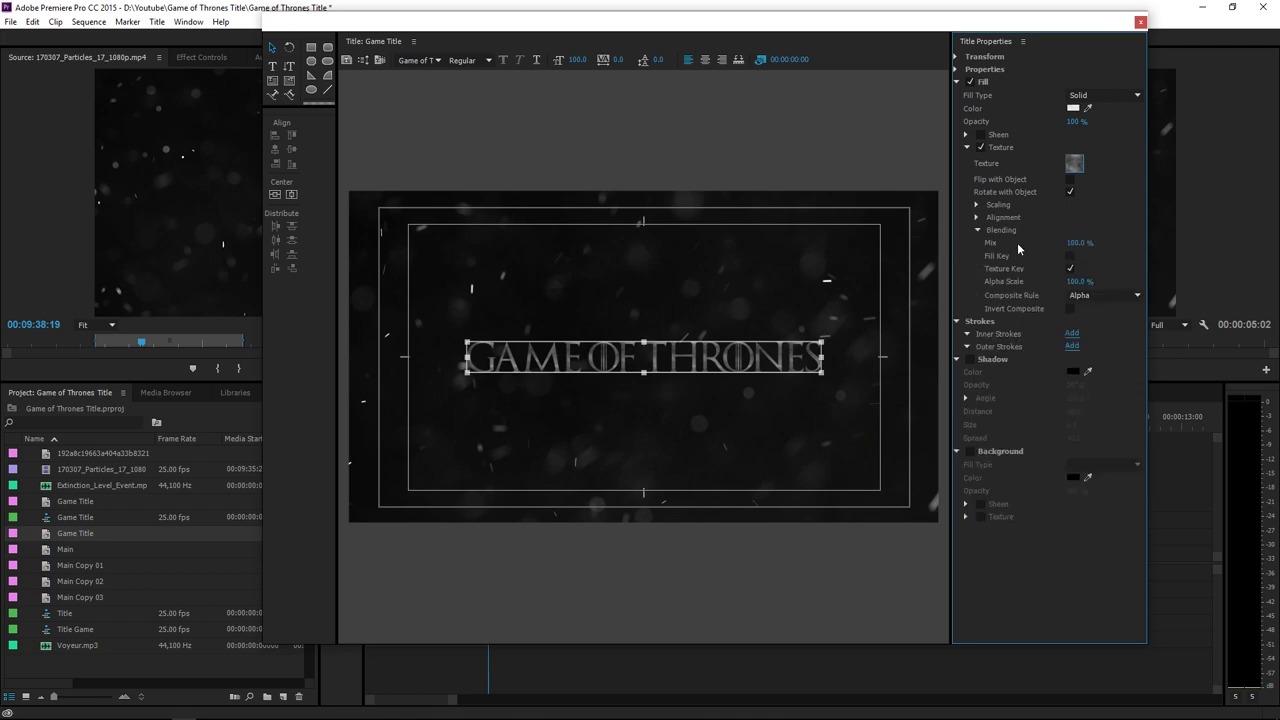
pyautogui.click(1077, 244)
pyautogui.write('8')
pyautogui.write('0')
pyautogui.press('Return')
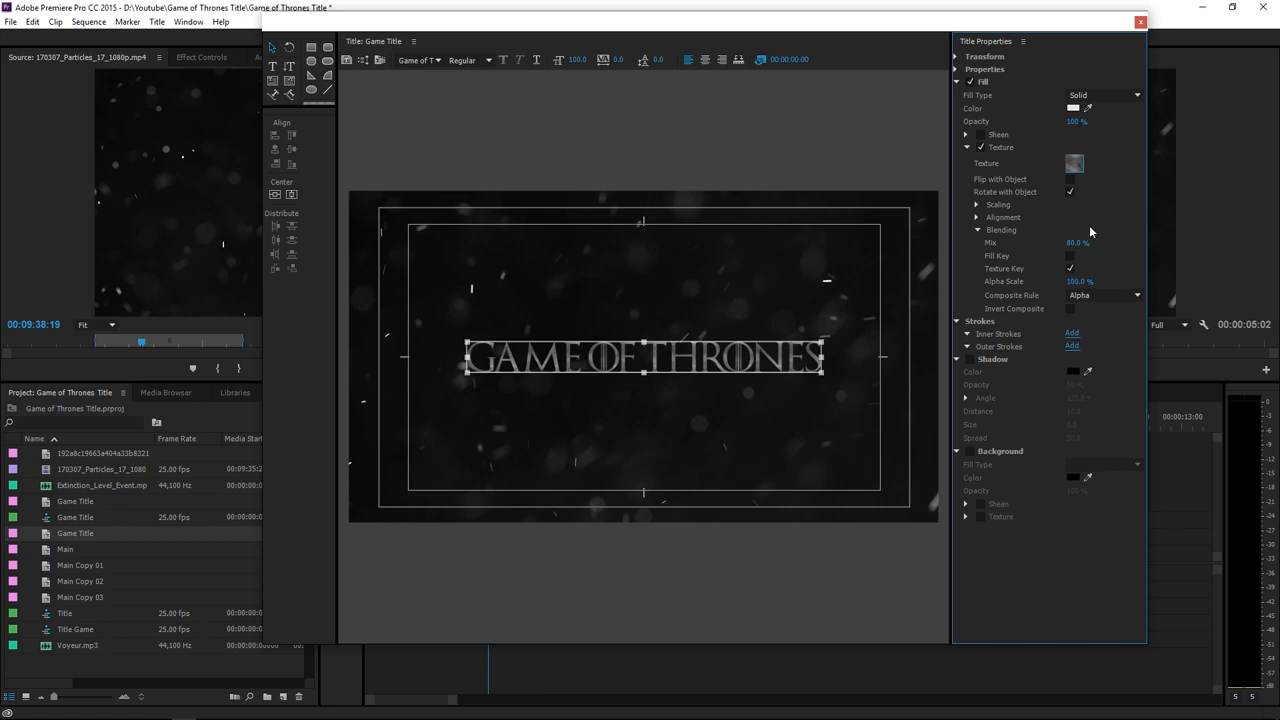
# Reselect the title, turn on its Shadow and give it the mid-grey colour #979595.
pyautogui.click(978, 237)
pyautogui.click(667, 285)
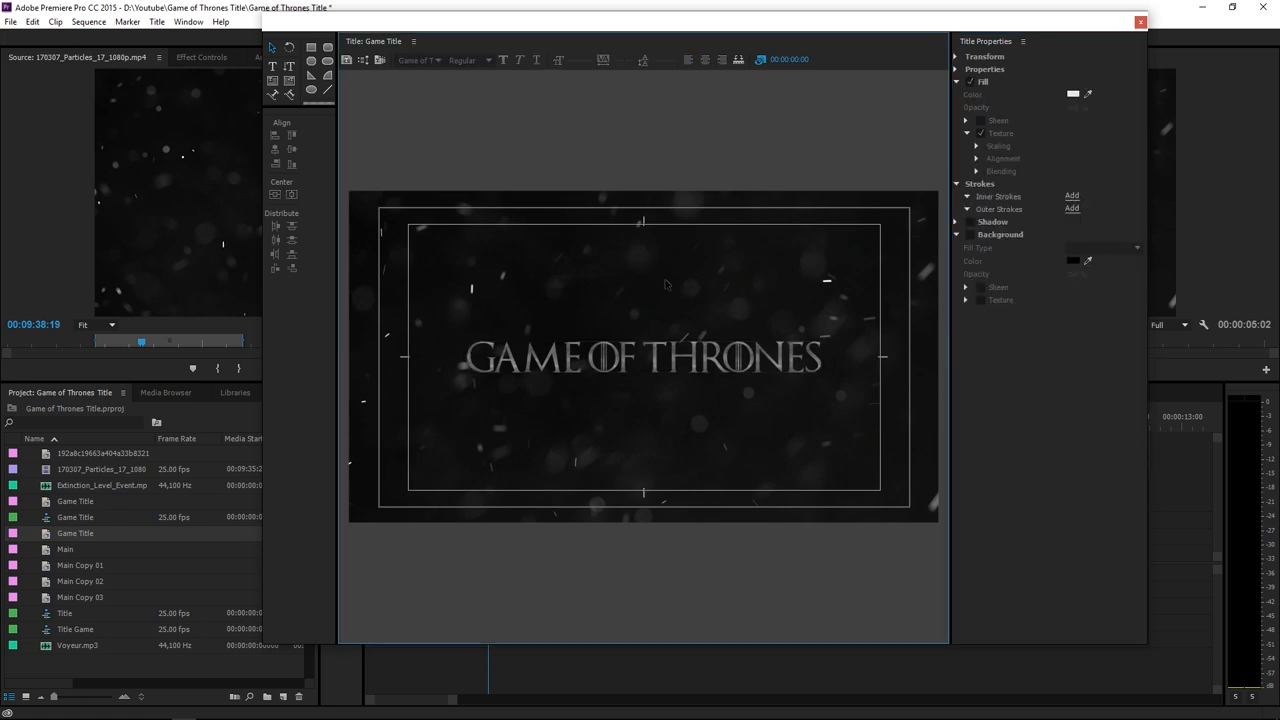
pyautogui.click(652, 347)
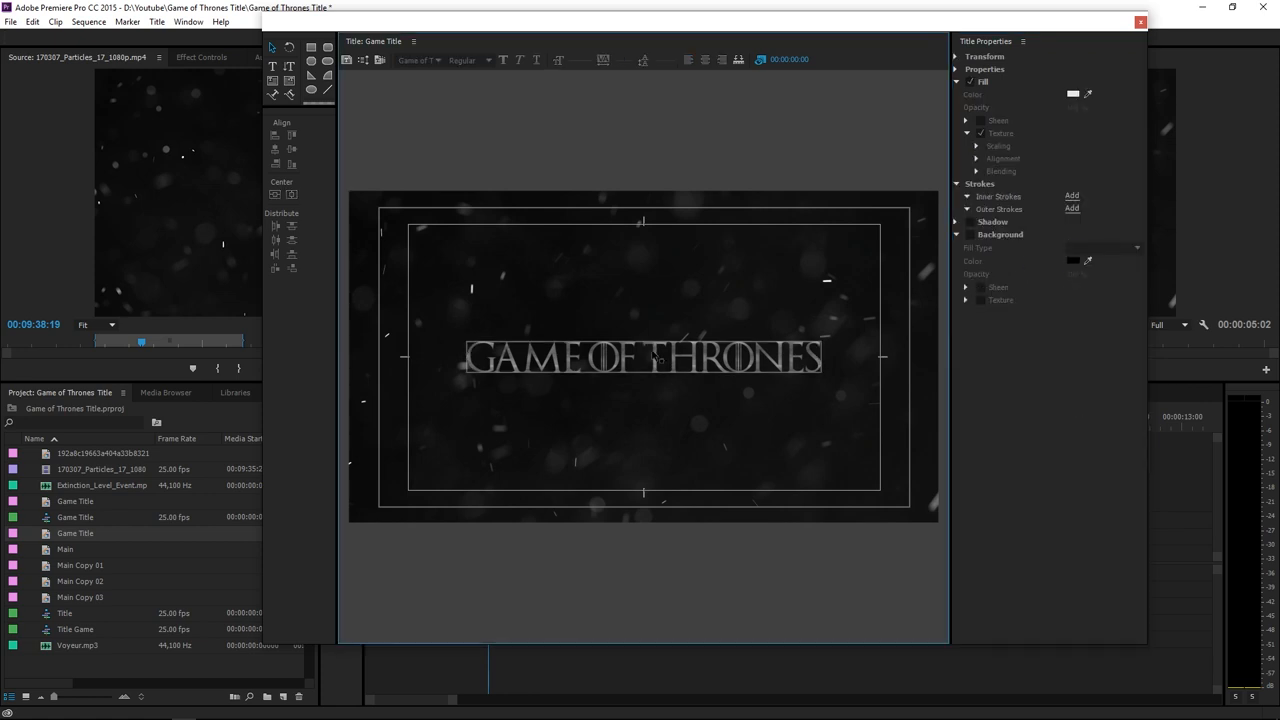
pyautogui.click(655, 357)
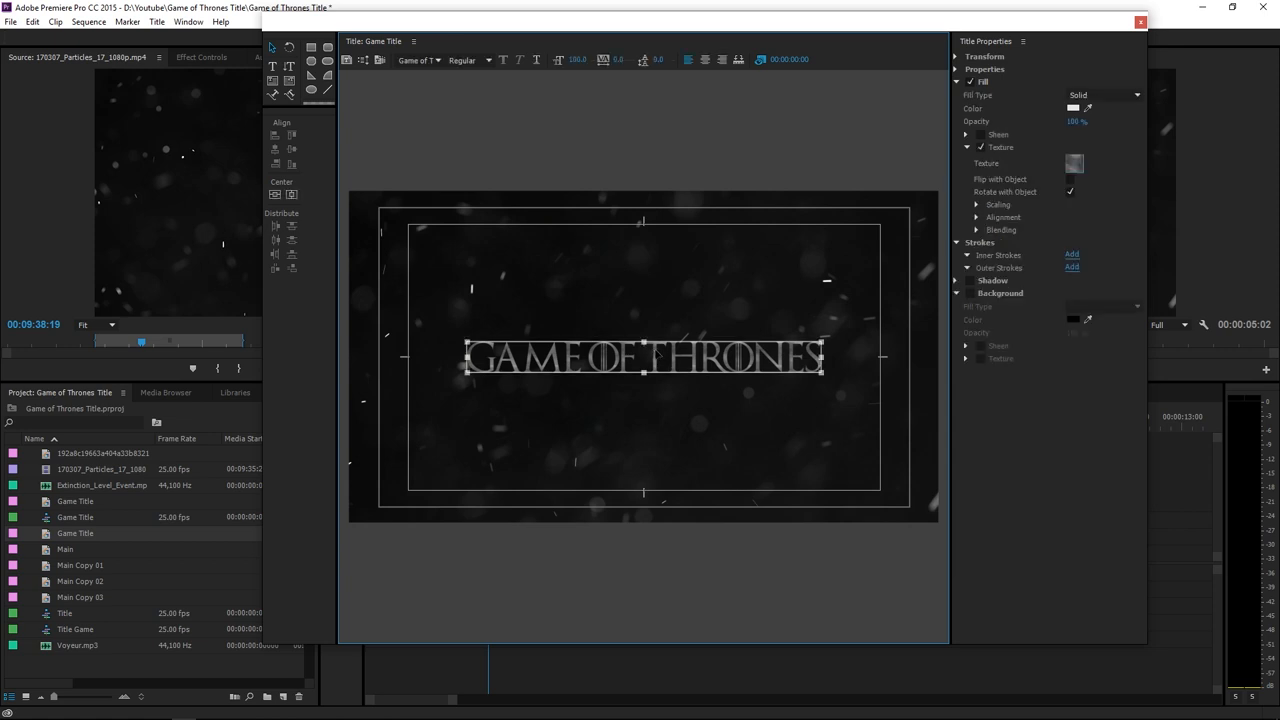
pyautogui.click(958, 281)
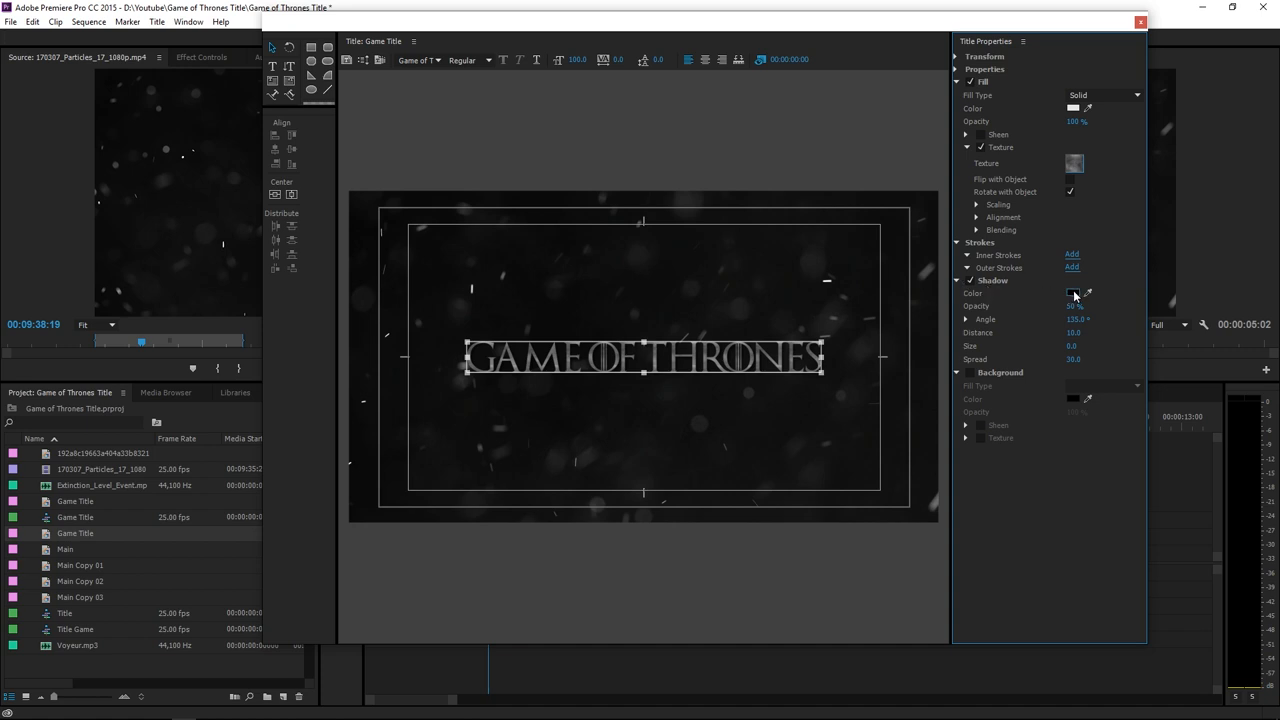
pyautogui.click(1075, 294)
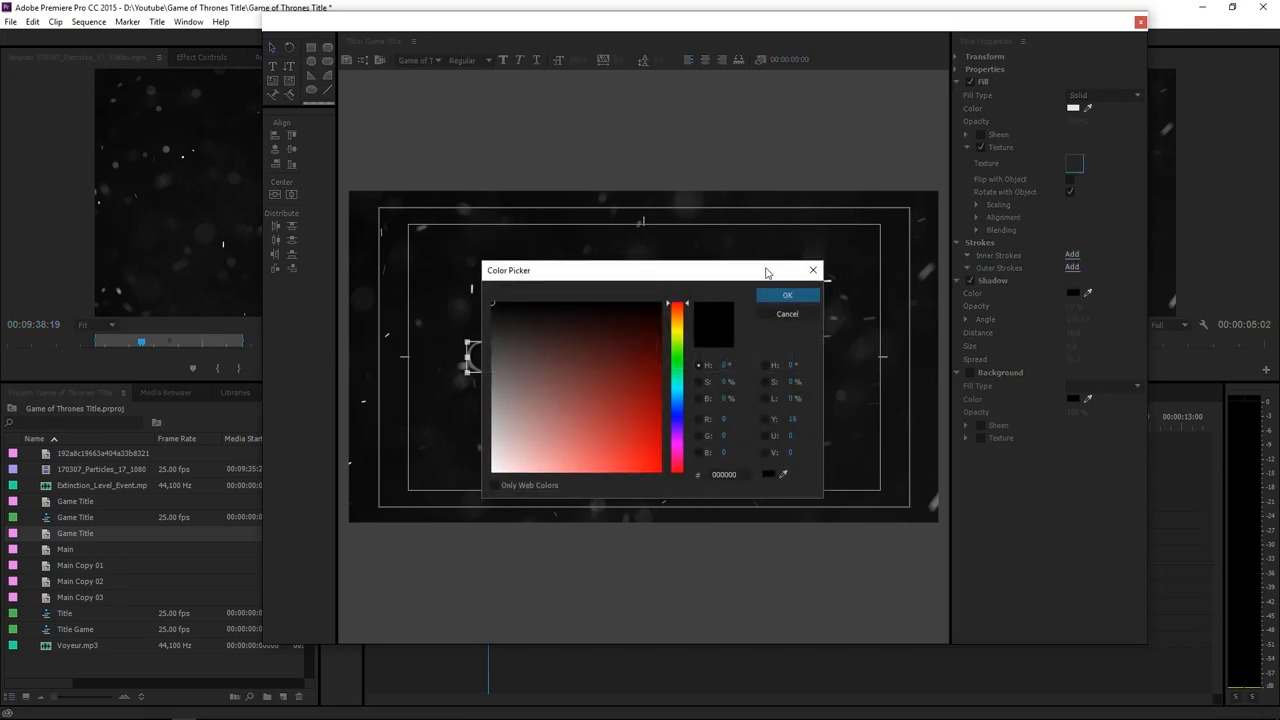
pyautogui.moveTo(766, 263); pyautogui.dragTo(1030, 205)
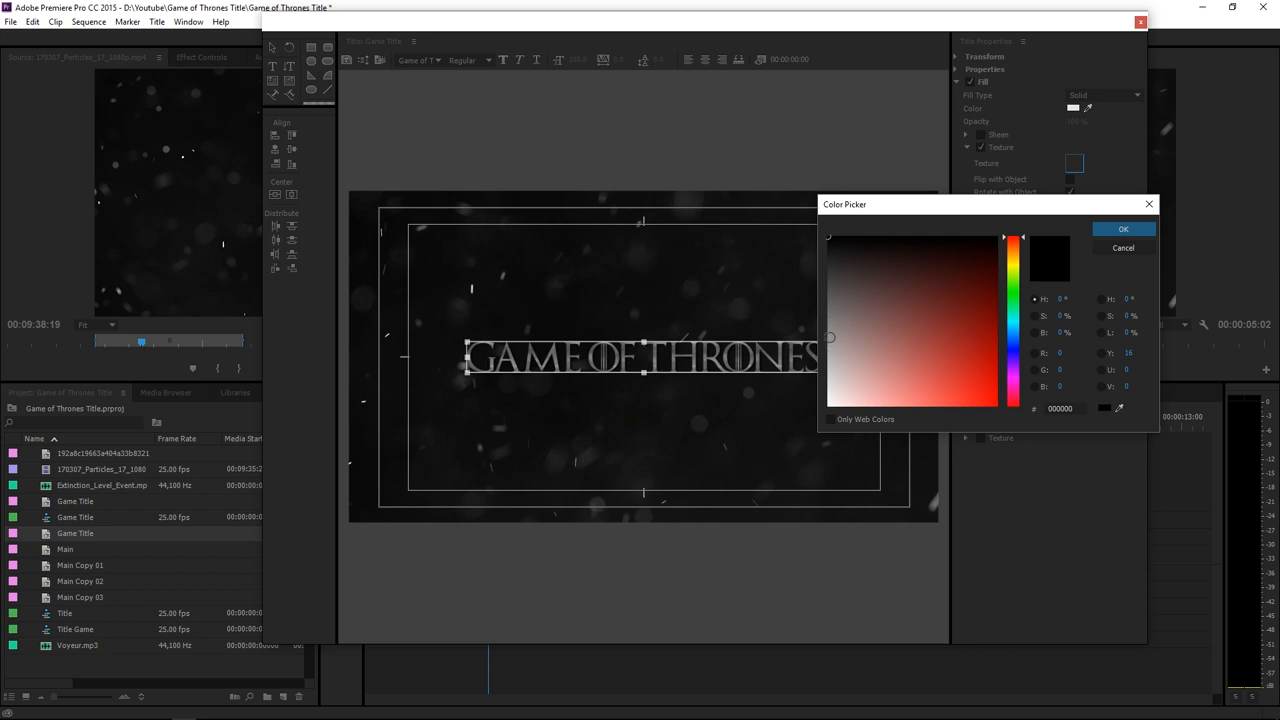
pyautogui.click(829, 337)
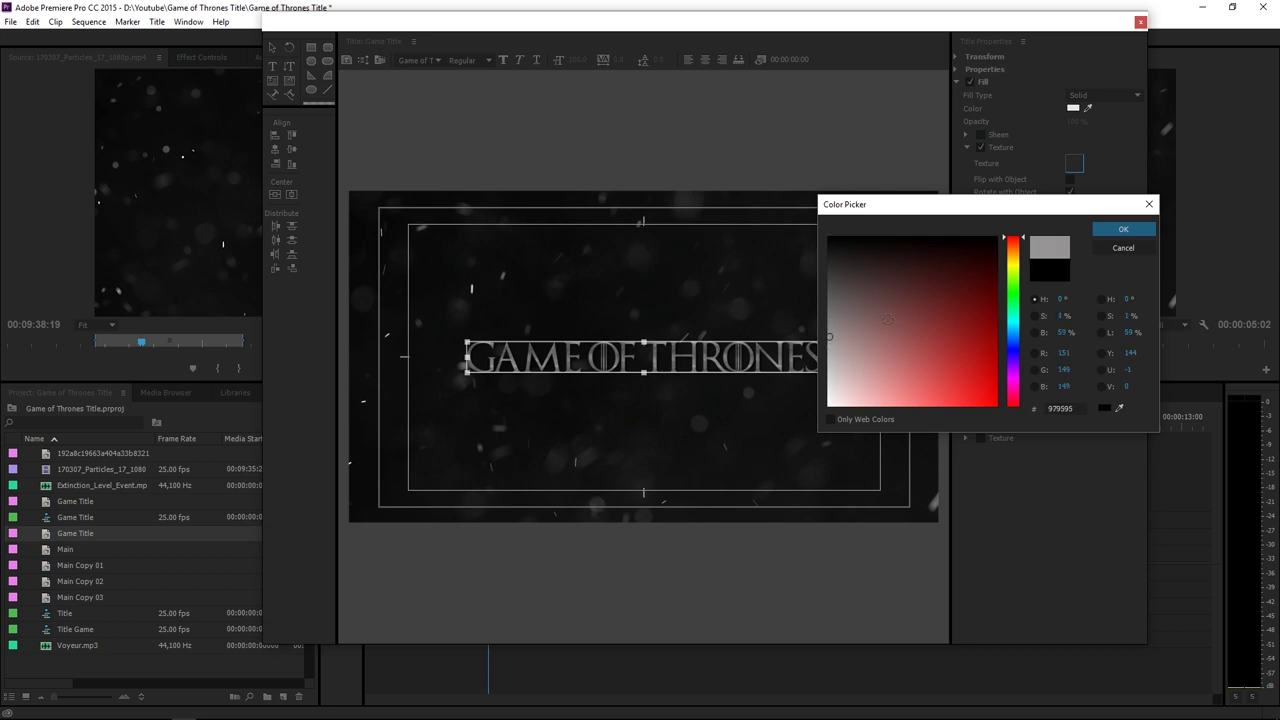
pyautogui.click(1122, 232)
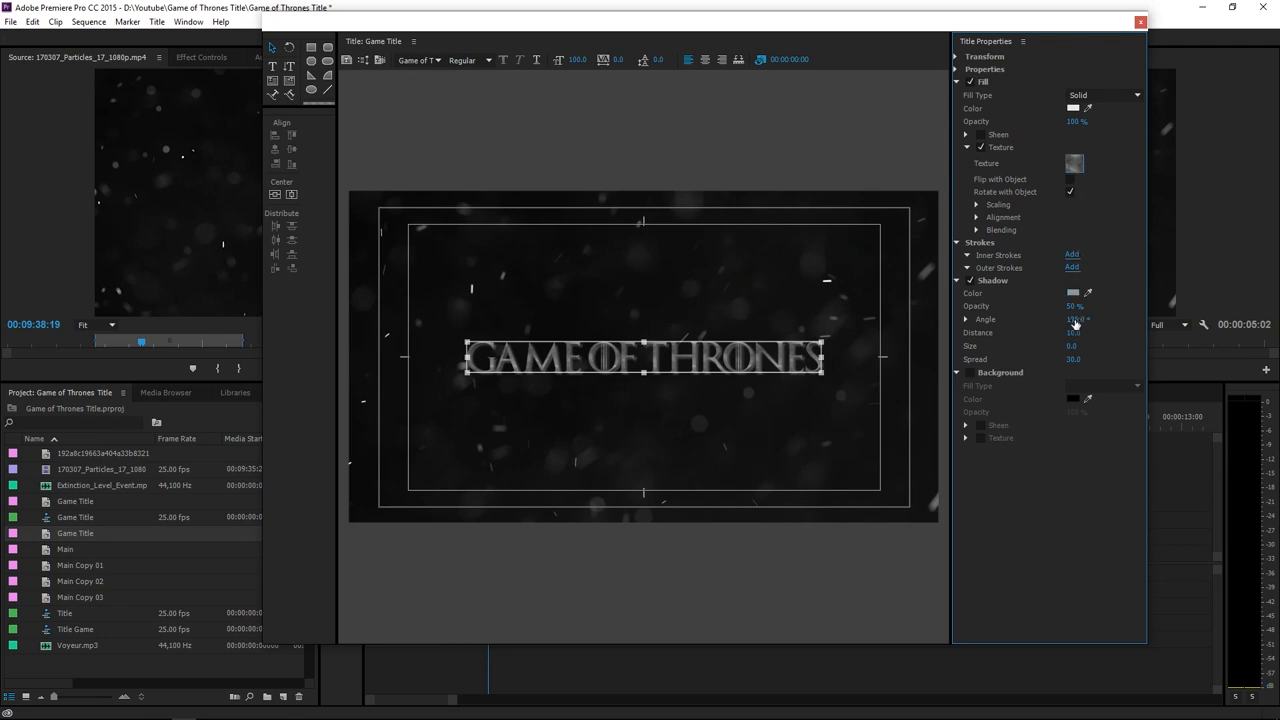
# Set the shadow to a -80° angle with distance 7 and spread 7.
pyautogui.moveTo(1077, 319)
pyautogui.mouseDown()
pyautogui.moveTo(1060, 319)
pyautogui.moveTo(1095, 322)
pyautogui.mouseUp()
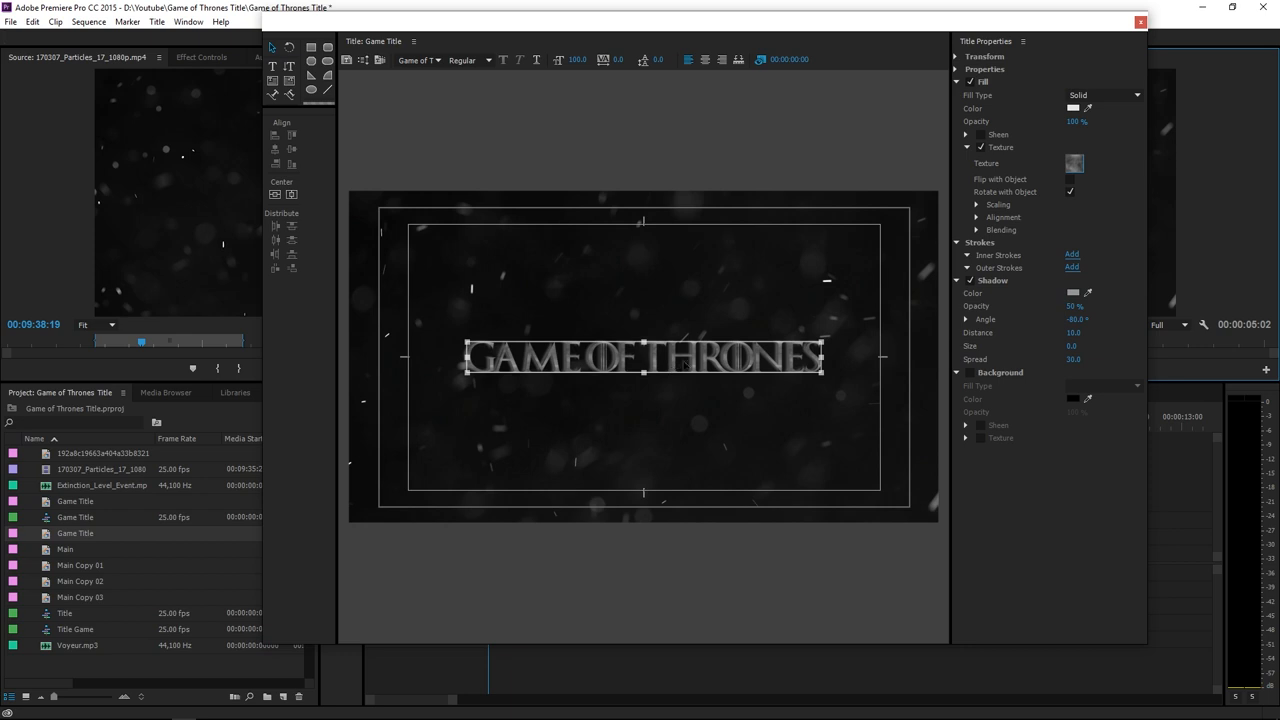
pyautogui.click(1072, 334)
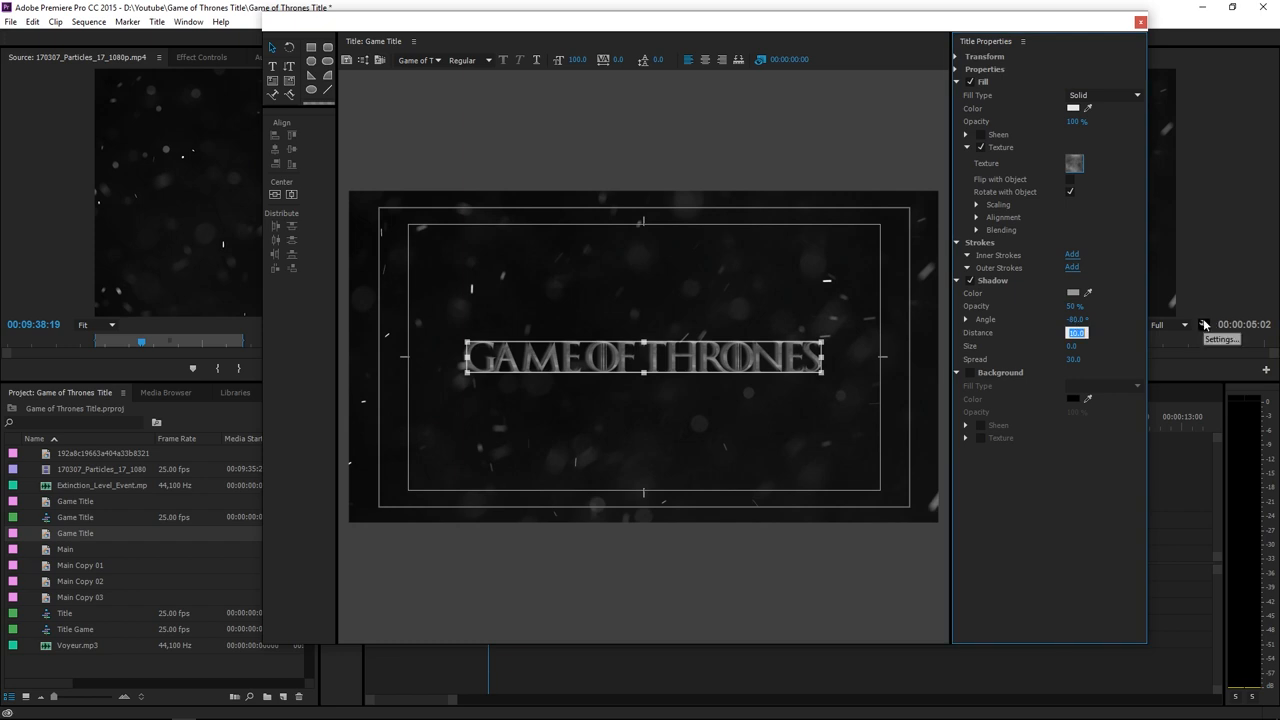
pyautogui.write('7')
pyautogui.press('Return')
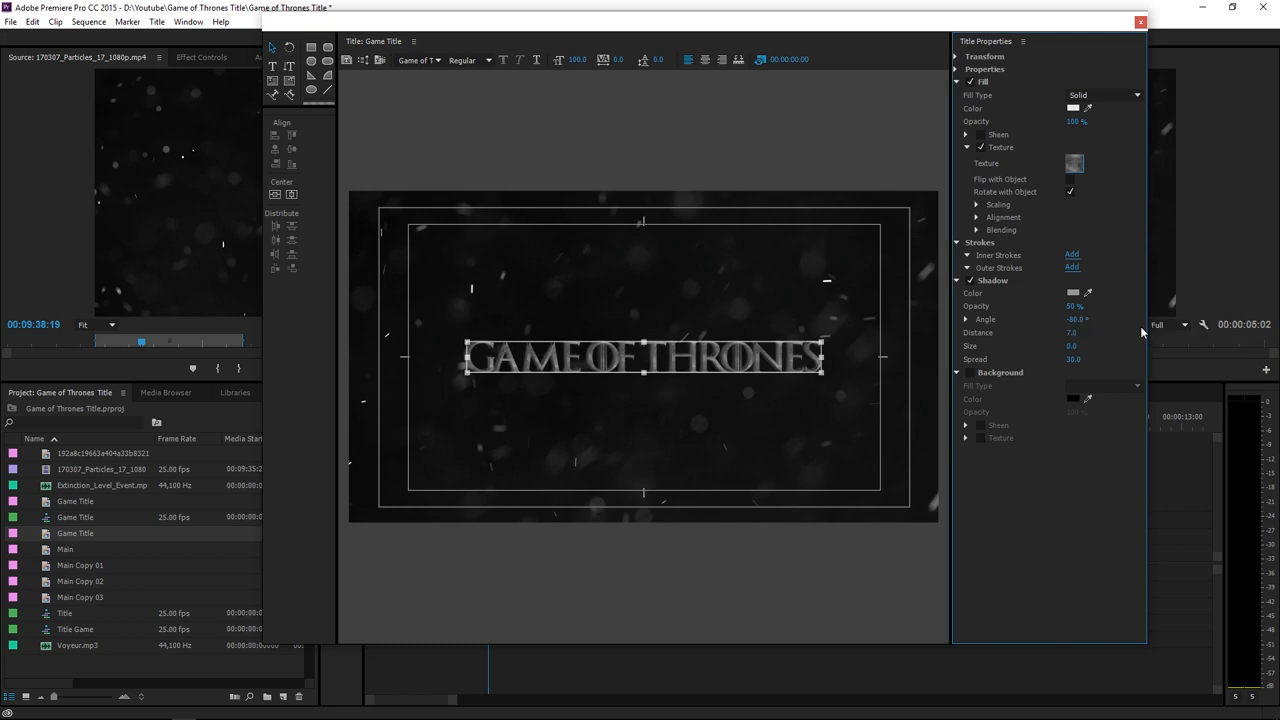
pyautogui.click(1073, 359)
pyautogui.write('0')
pyautogui.press('Return')
pyautogui.write('7')
pyautogui.press('Return')
pyautogui.click(957, 281)
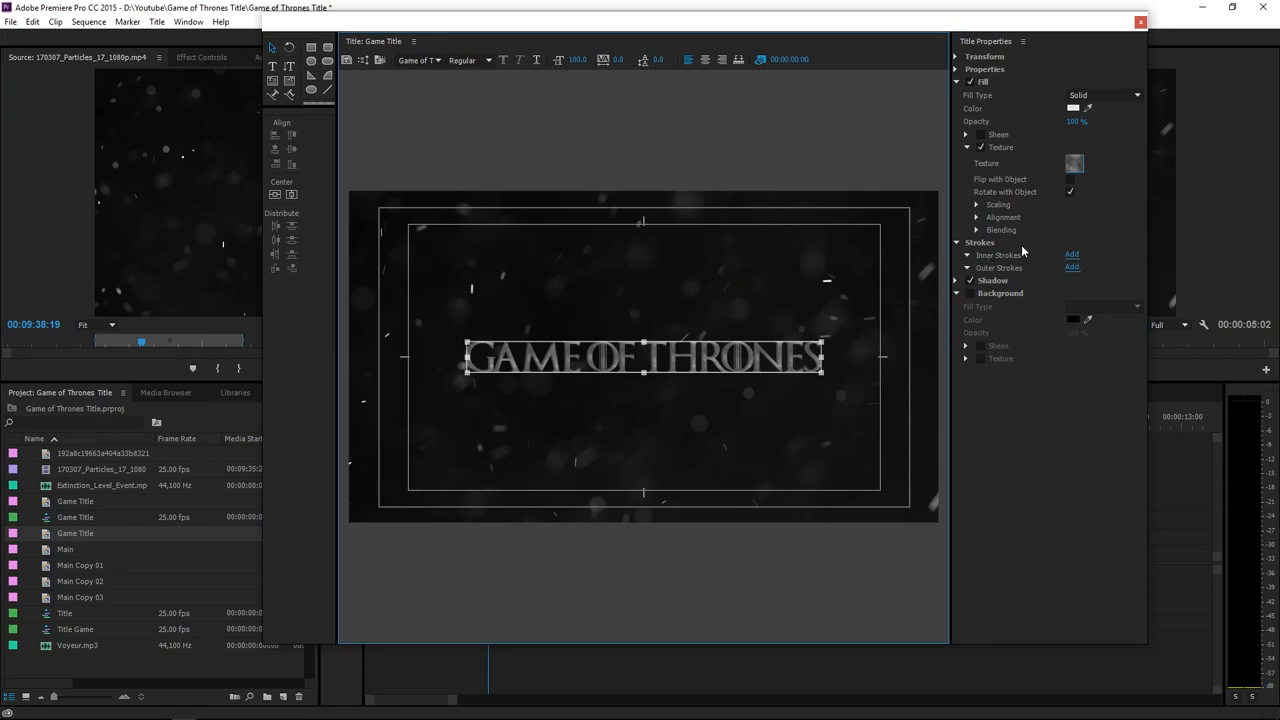
# Add an inner stroke, enable its Texture and load the lighter second texture image.
pyautogui.click(1074, 256)
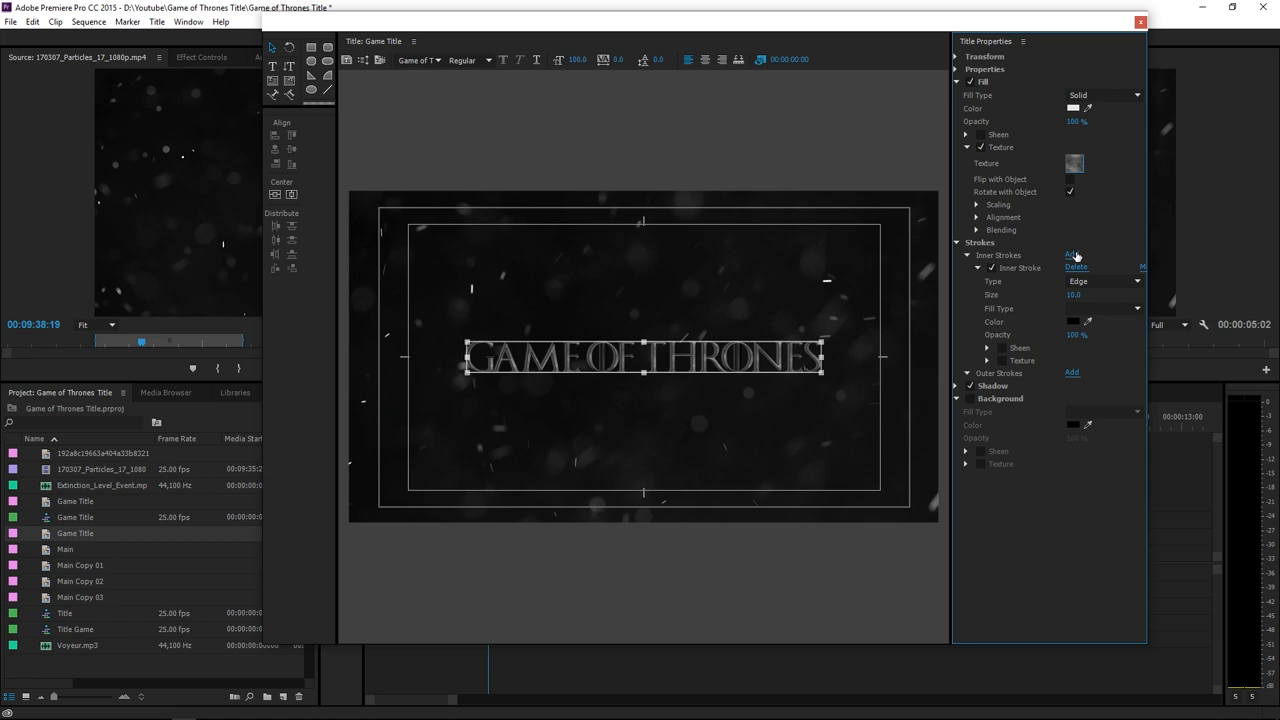
pyautogui.click(1003, 361)
pyautogui.click(988, 361)
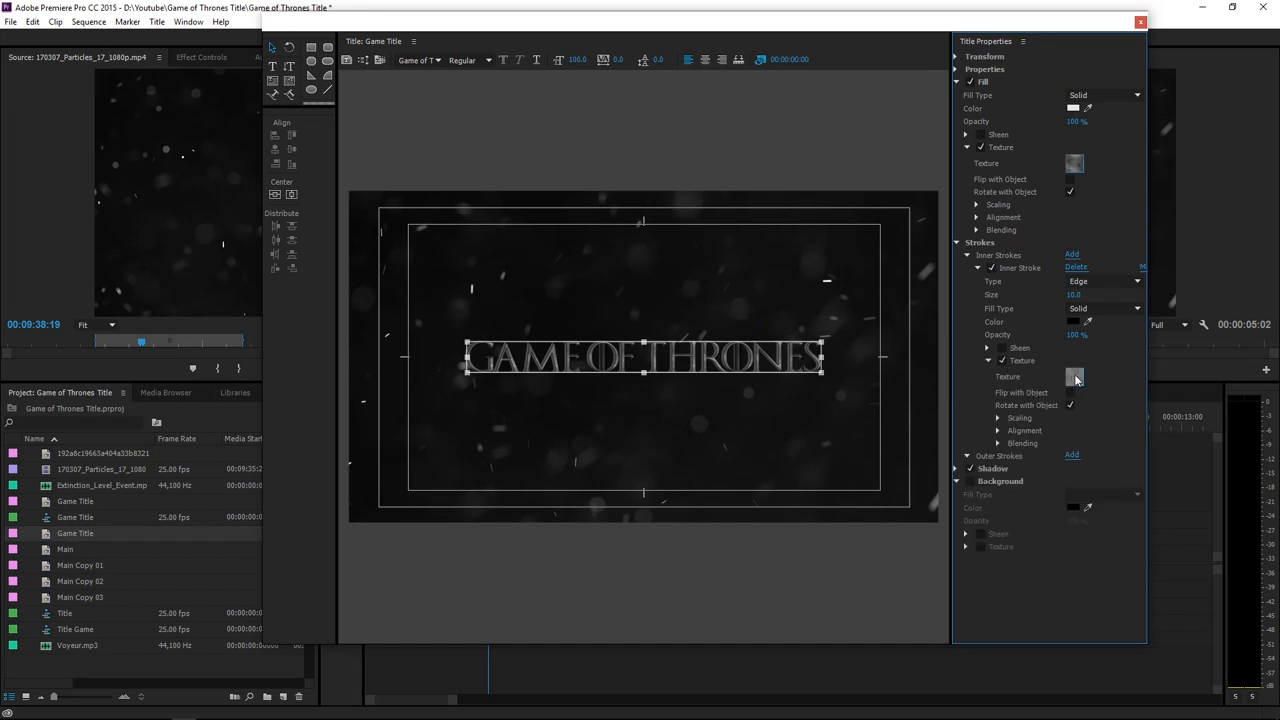
pyautogui.click(1075, 378)
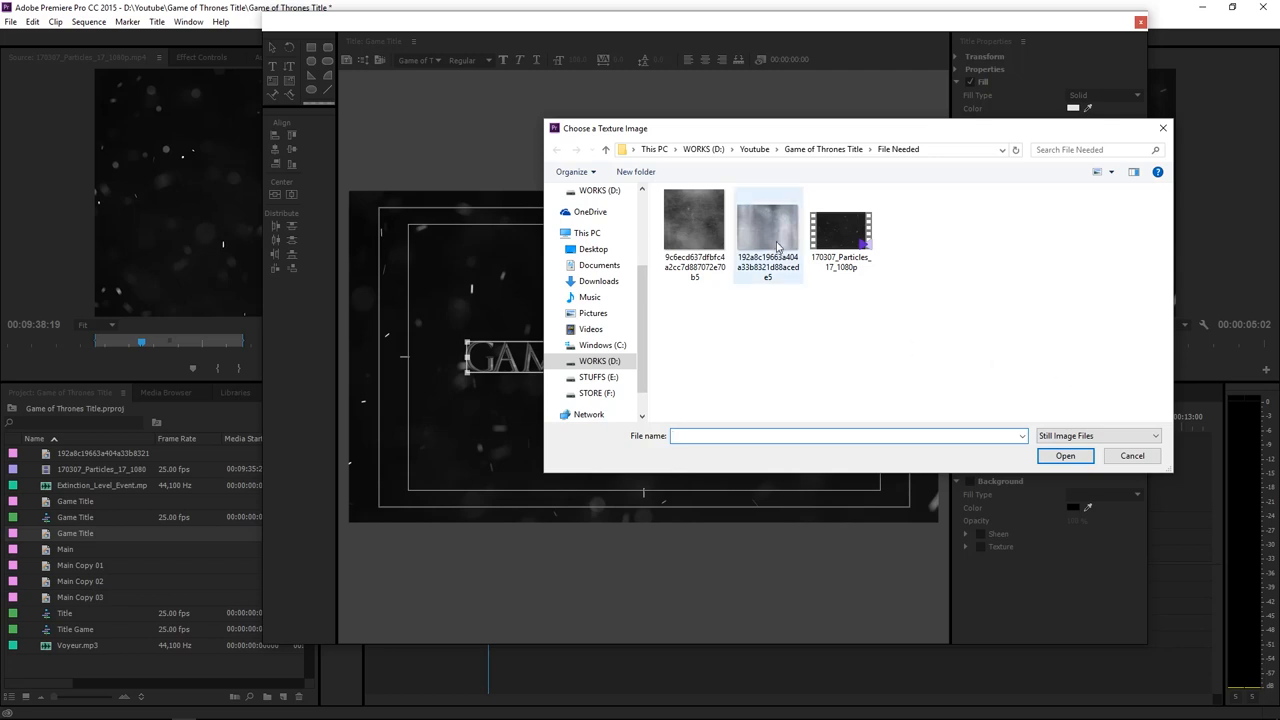
pyautogui.click(769, 232)
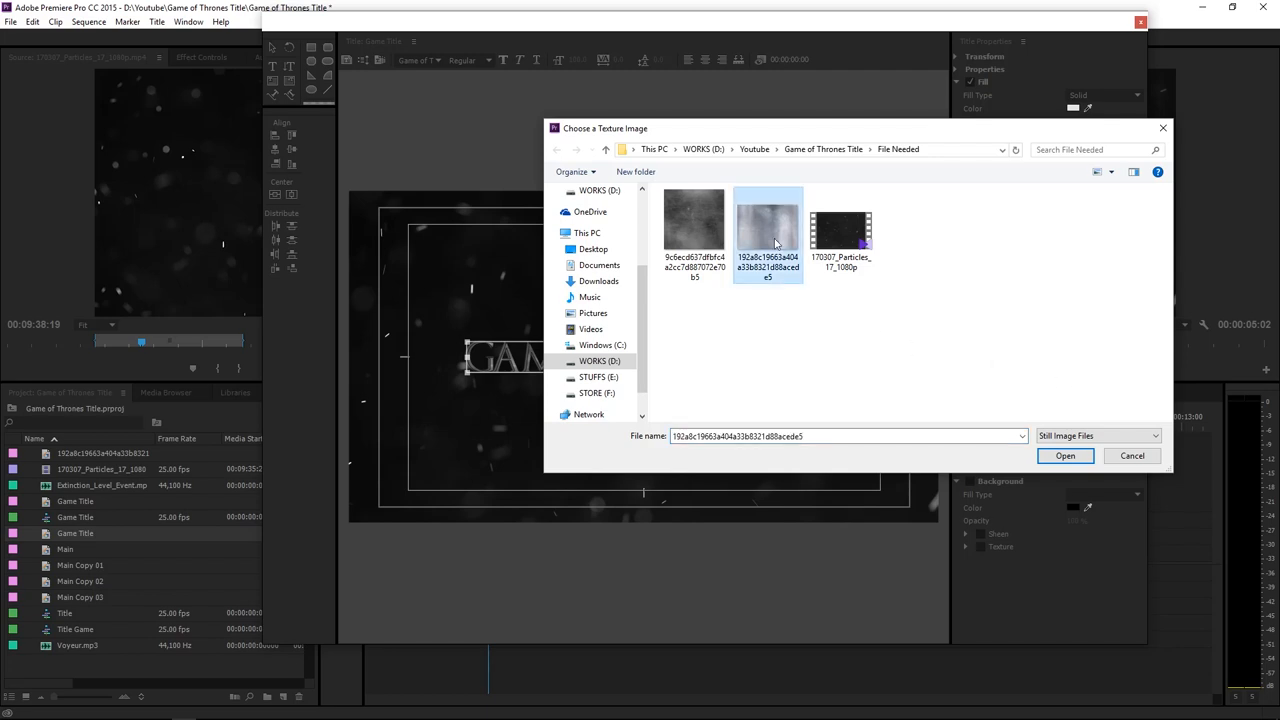
pyautogui.doubleClick(775, 243)
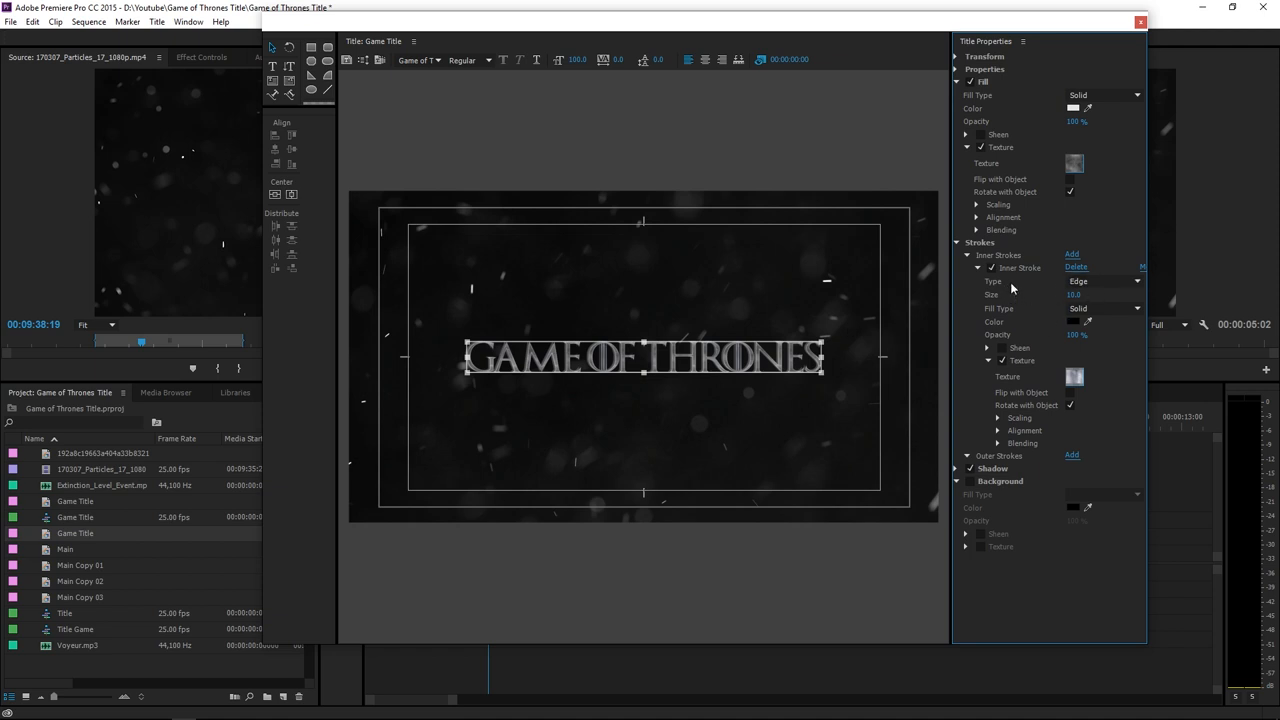
# Make the inner stroke a Depth stroke of size 22 at 55°, with texture mix 80%.
pyautogui.click(1093, 286)
pyautogui.click(1090, 300)
pyautogui.moveTo(1074, 294); pyautogui.dragTo(1095, 294)
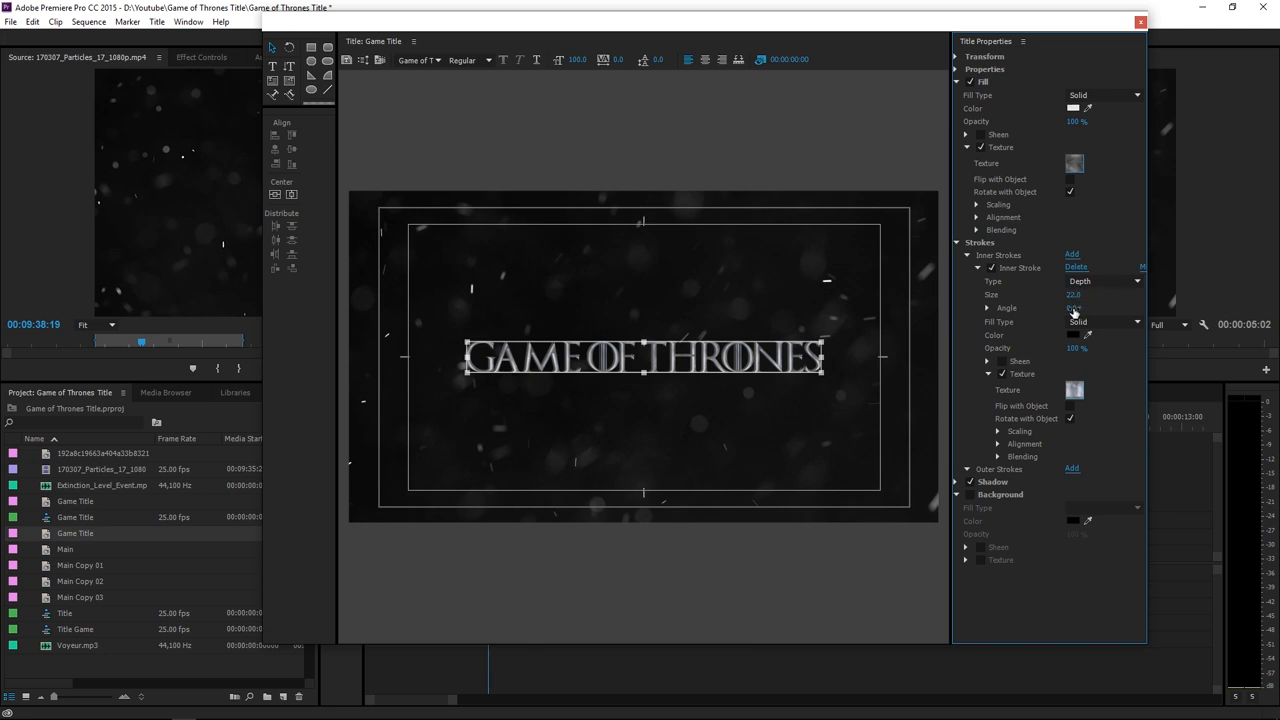
pyautogui.moveTo(1075, 311); pyautogui.dragTo(1075, 307)
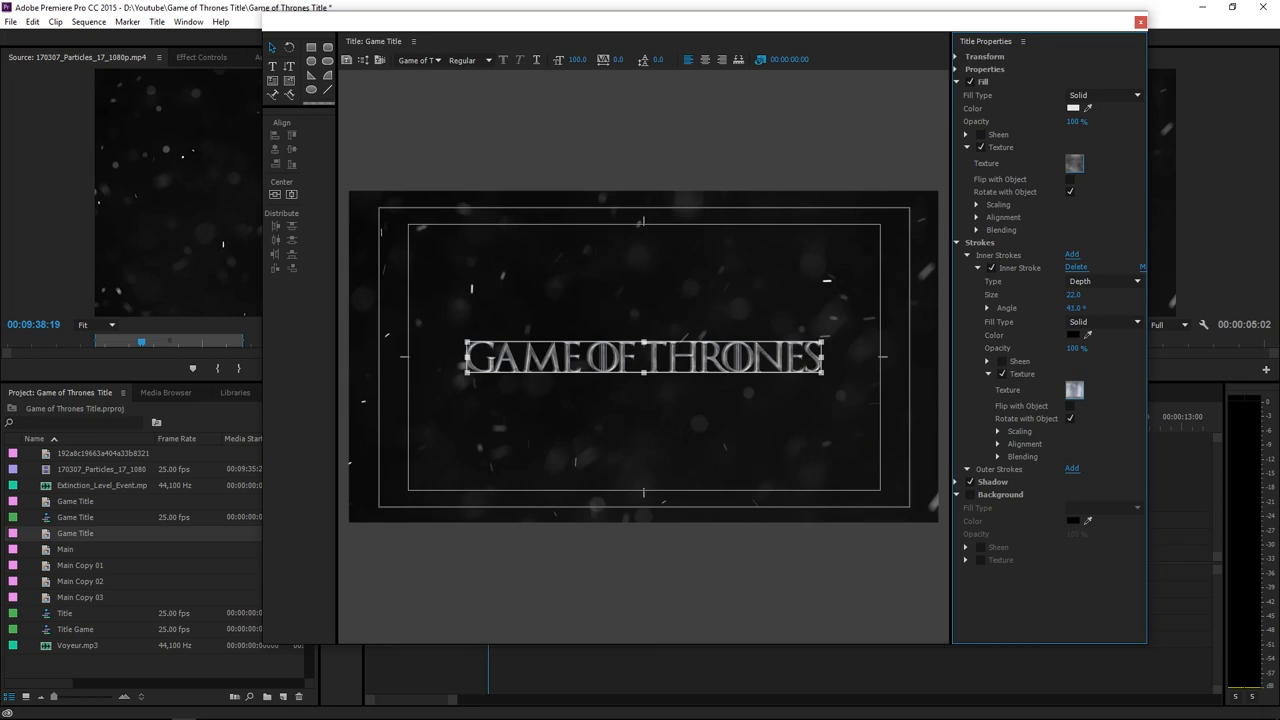
pyautogui.moveTo(1075, 307); pyautogui.dragTo(1078, 307)
pyautogui.click(998, 457)
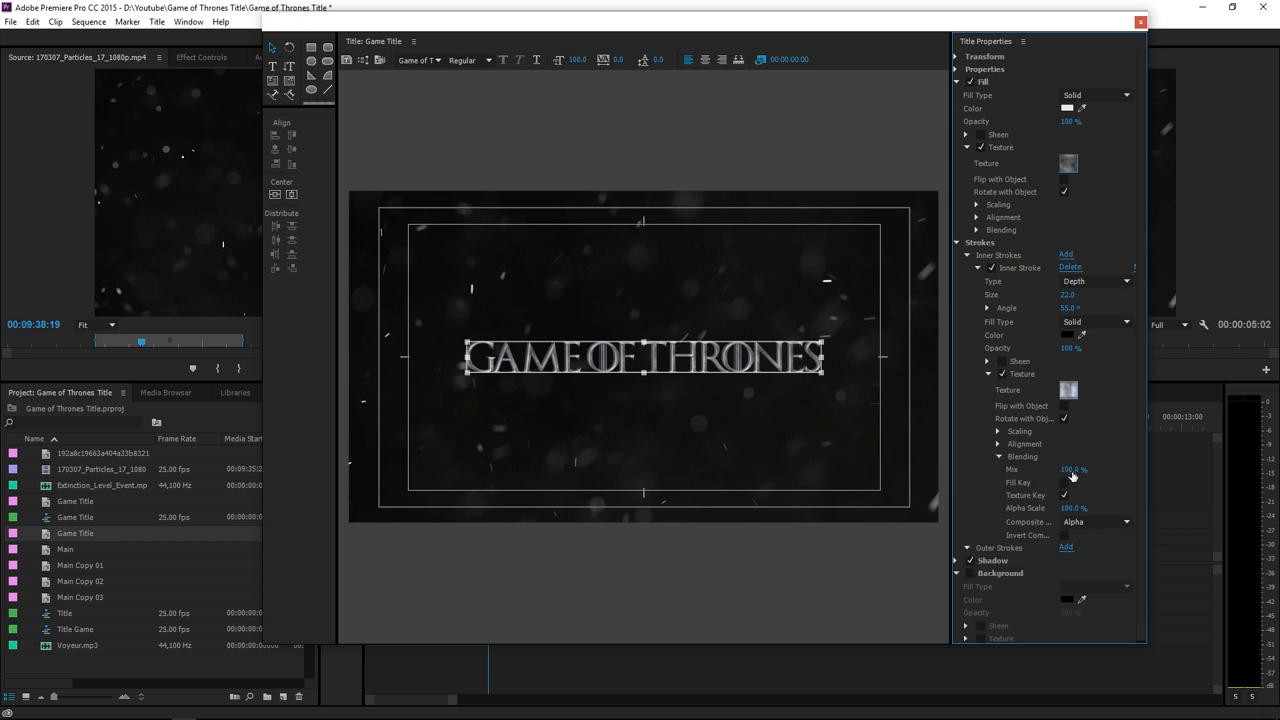
pyautogui.moveTo(1072, 470); pyautogui.dragTo(1070, 470)
# Drop Game Title onto V2 above the particles clip and preview a later frame.
pyautogui.click(1141, 24)
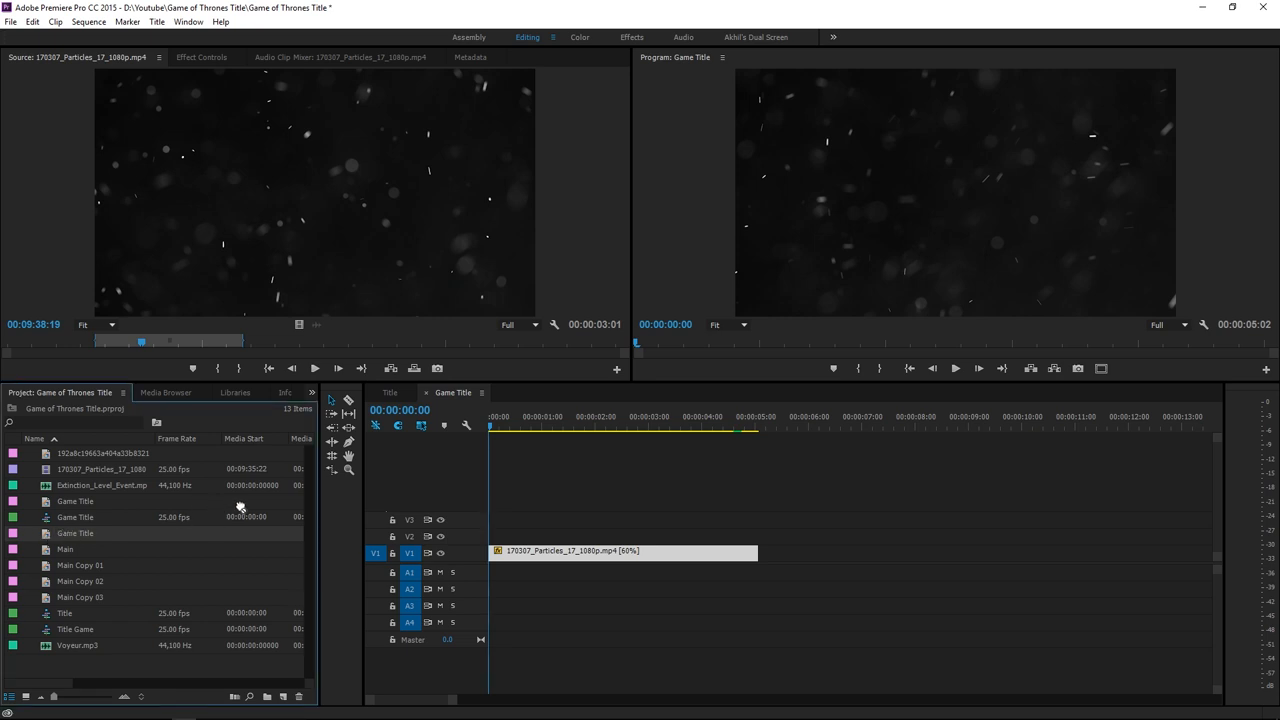
pyautogui.moveTo(60, 533)
pyautogui.mouseDown()
pyautogui.moveTo(492, 500)
pyautogui.moveTo(497, 545)
pyautogui.mouseUp()
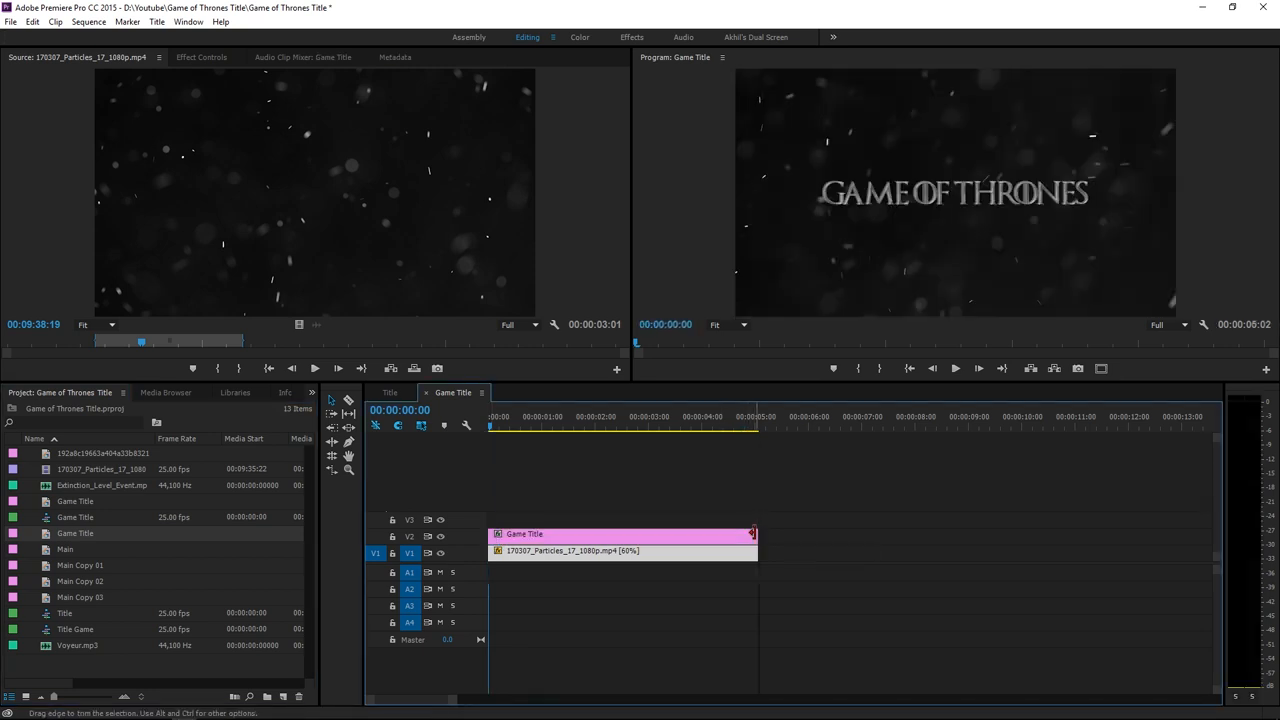
pyautogui.click(537, 428)
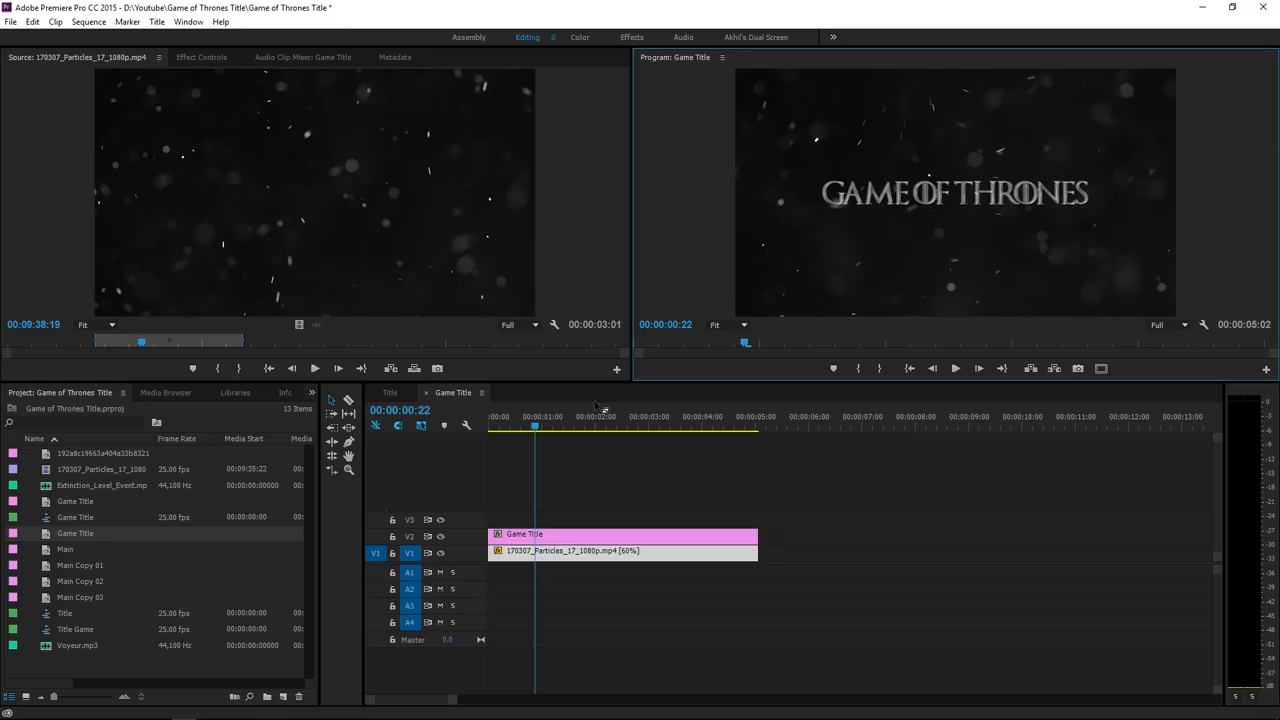
# Reopen the Title Designer with Ctrl+T and collapse Strokes to reach the Shadow settings.
pyautogui.hotkey('ctrl', 't')
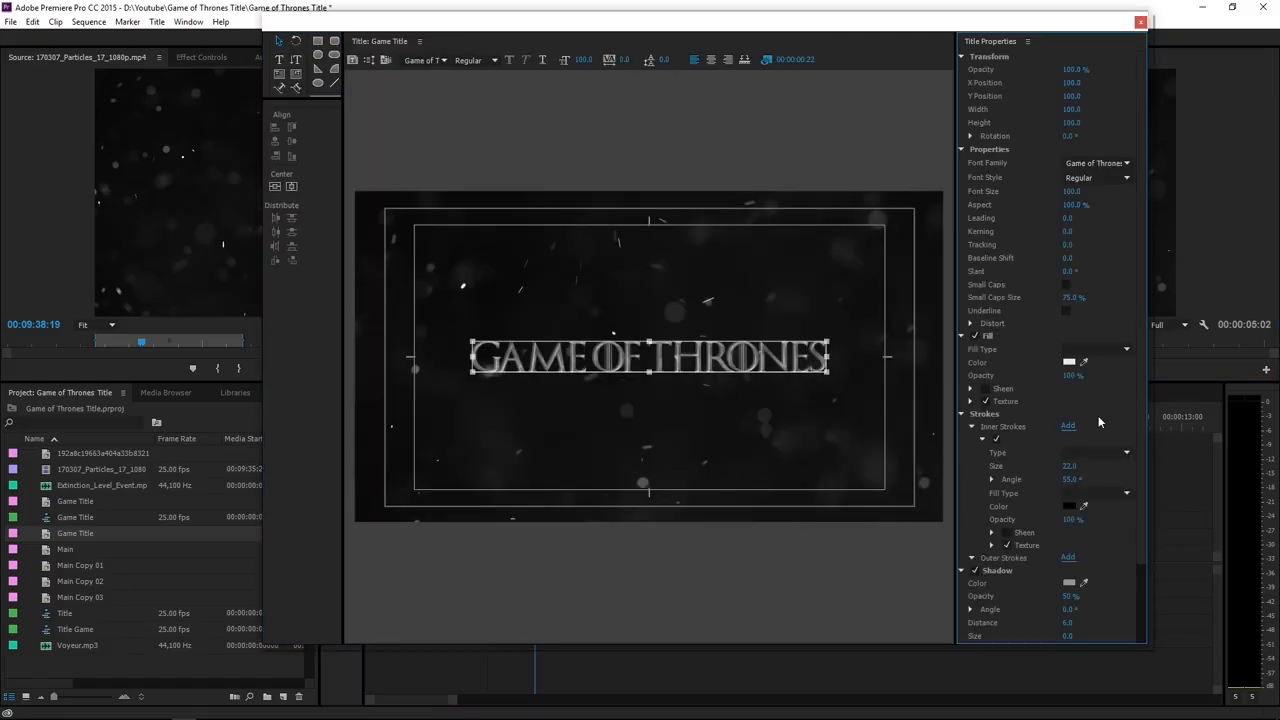
pyautogui.click(962, 414)
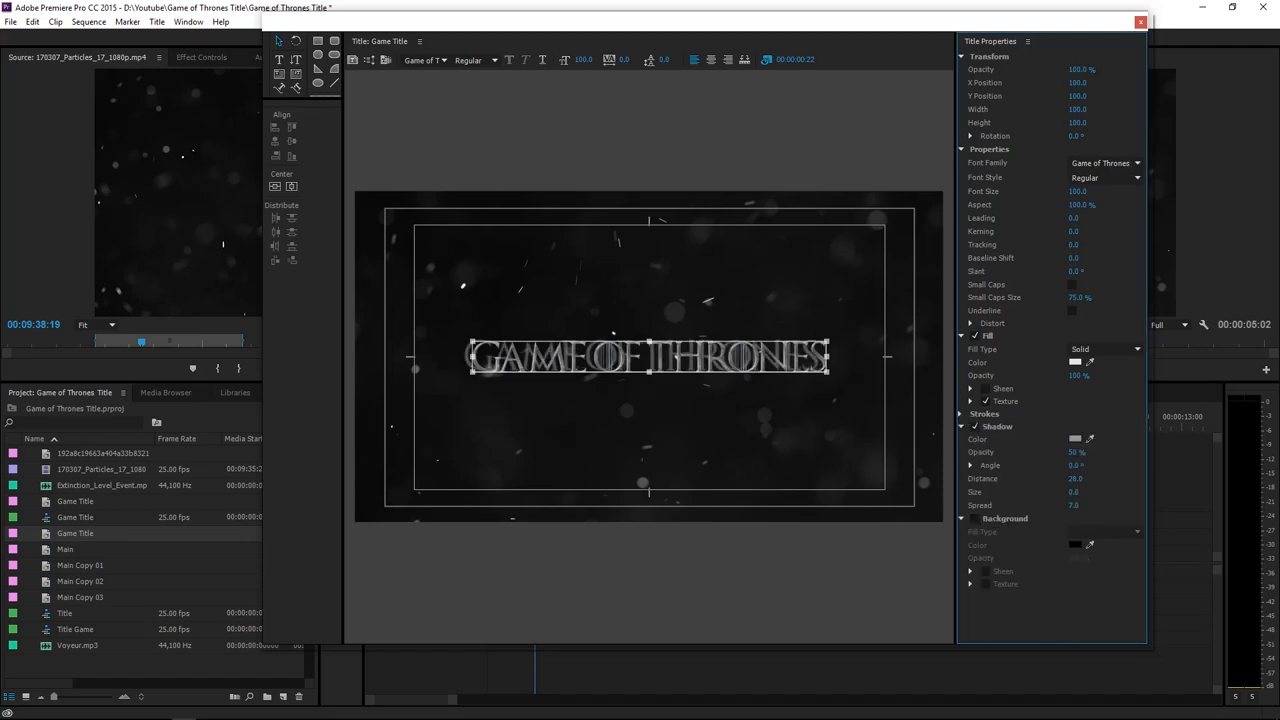
pyautogui.write('4')
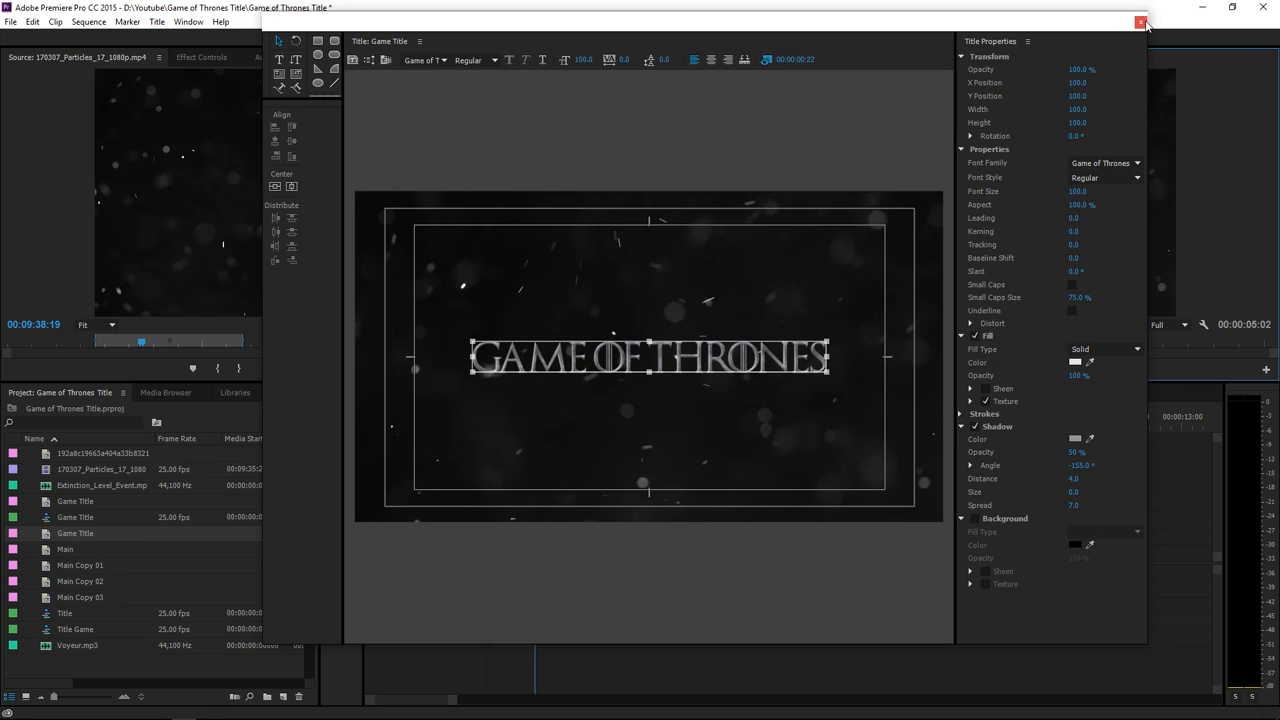
# Close the designer and return the playhead to 00:00:00:00 to review the shadowed title.
pyautogui.click(1142, 22)
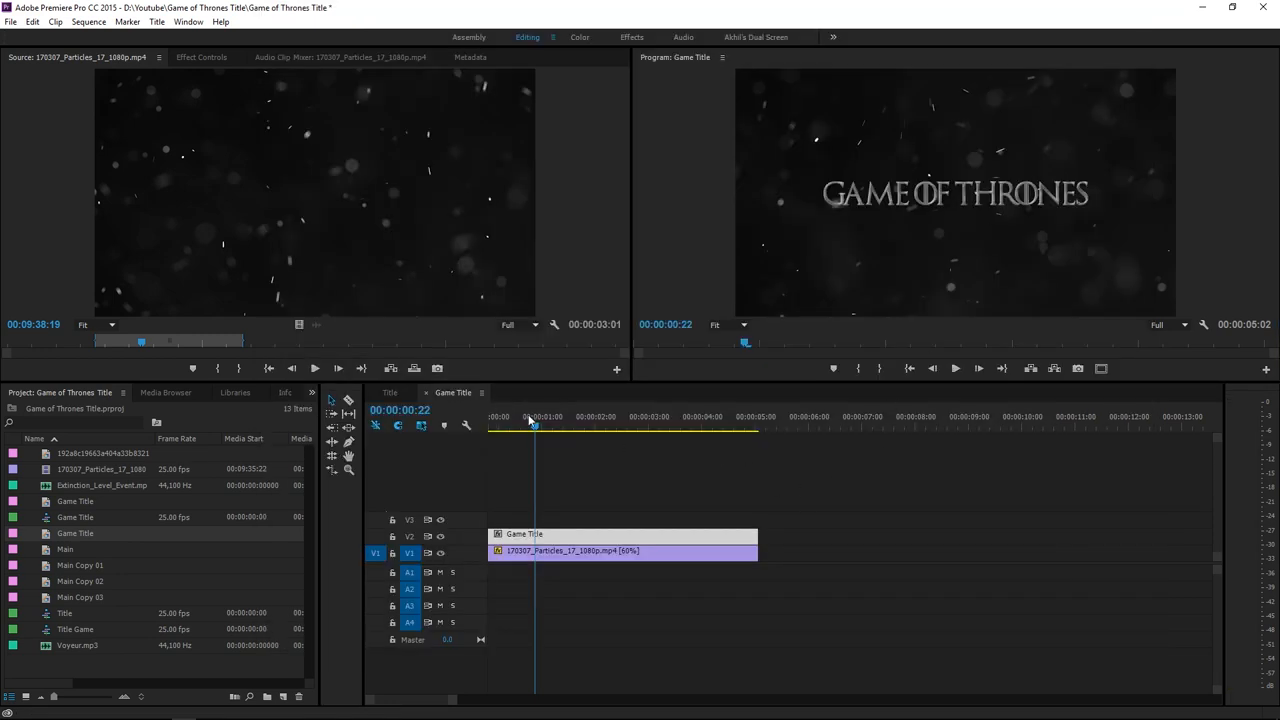
pyautogui.click(491, 428)
pyautogui.moveTo(491, 434); pyautogui.dragTo(480, 443)
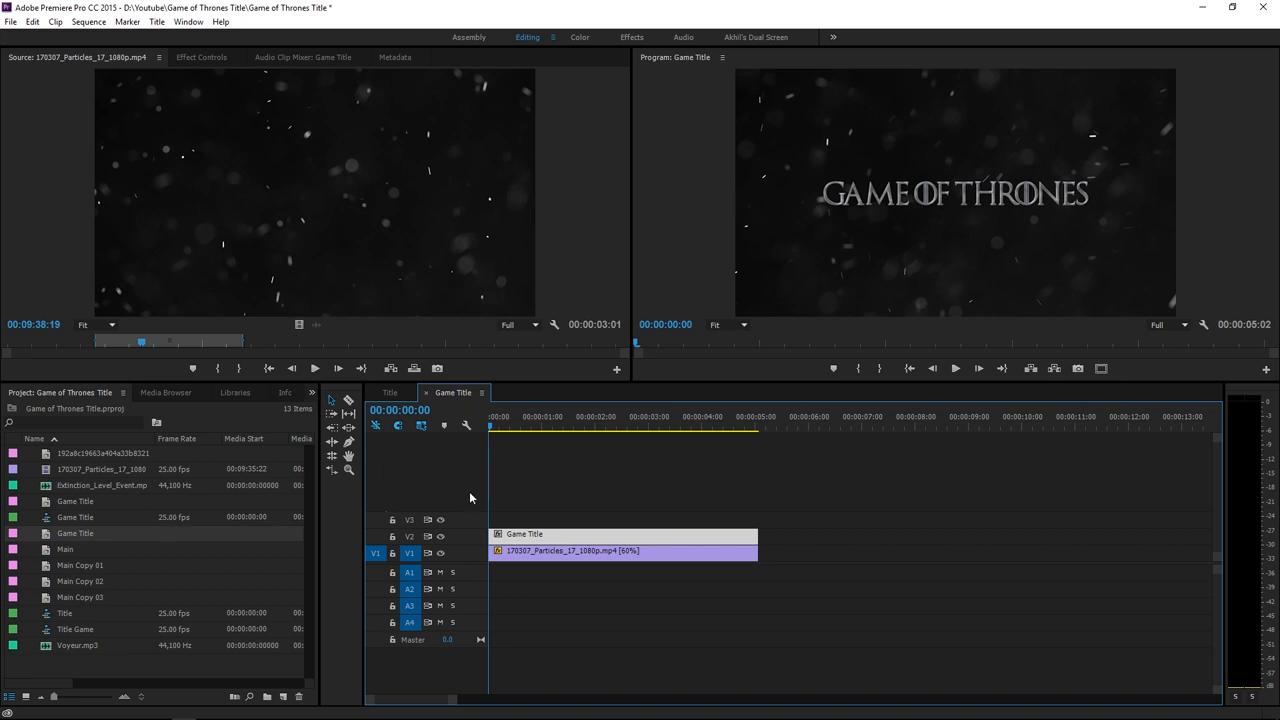
pyautogui.click(514, 573)
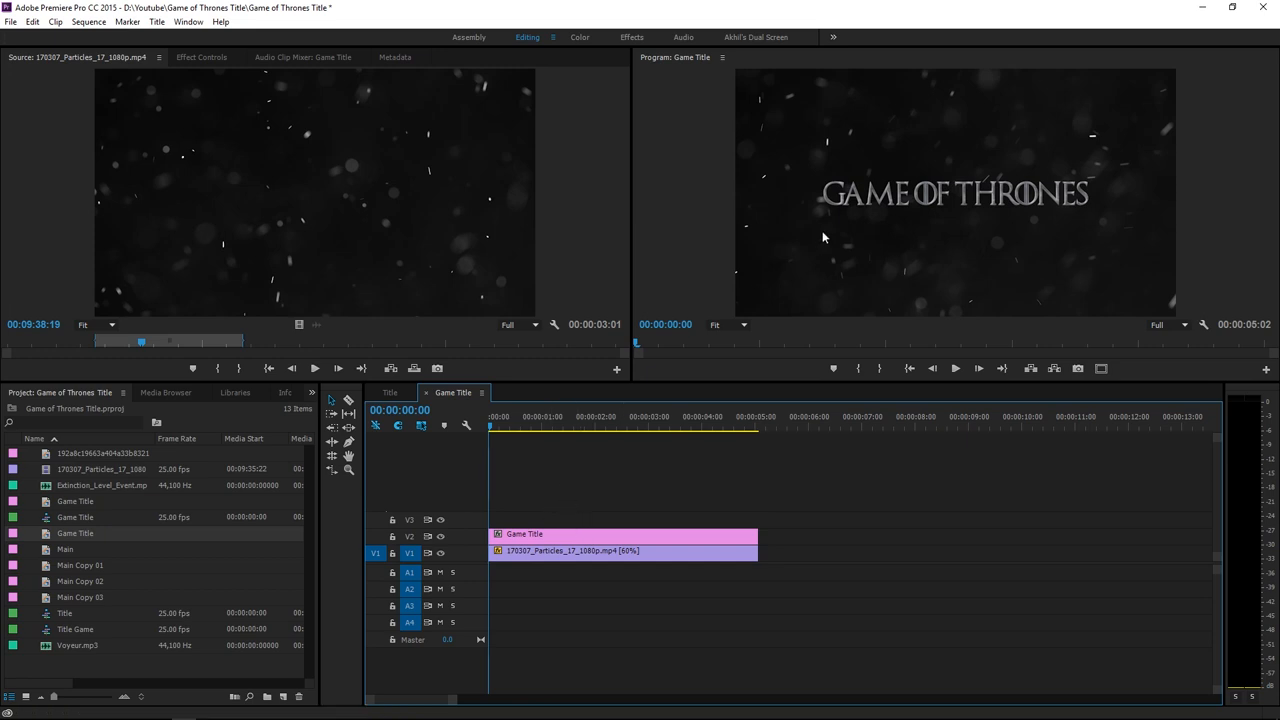
# Widen GAME OF THRONES letter spacing to kerning 9 and recentre the title horizontally.
pyautogui.doubleClick(585, 532)
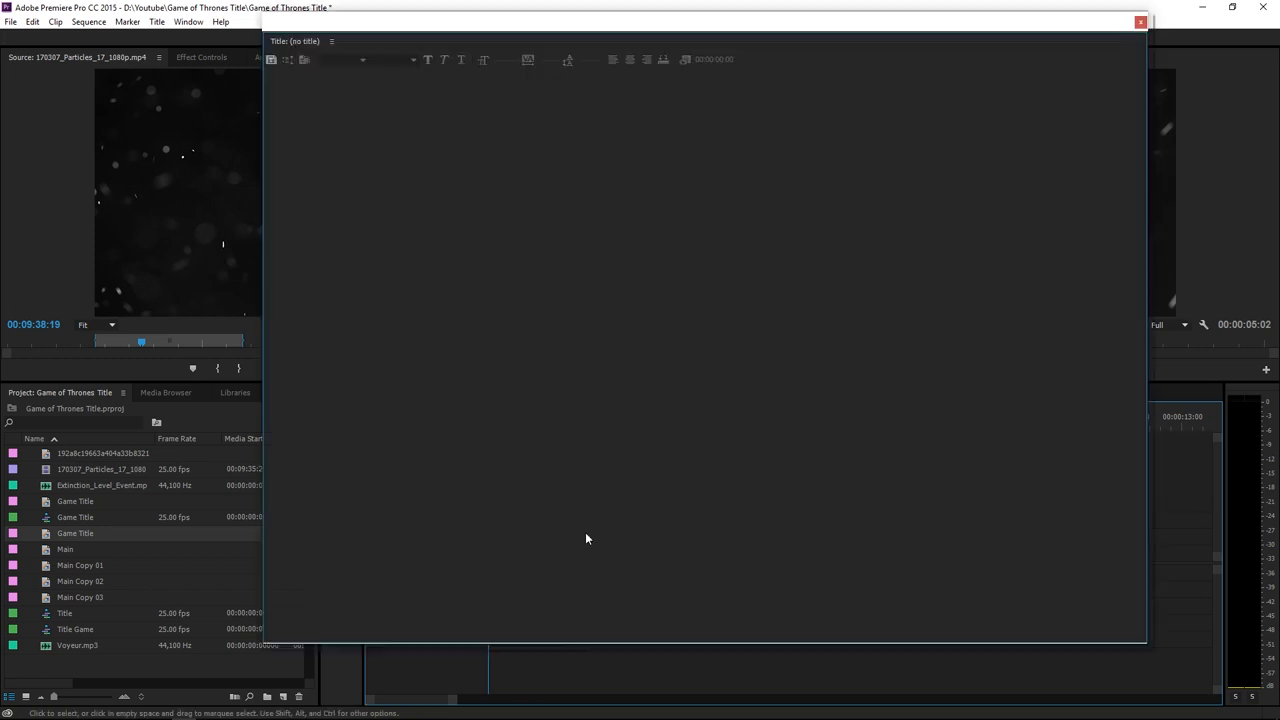
pyautogui.click(565, 357)
pyautogui.hotkey('ctrl', 'a')
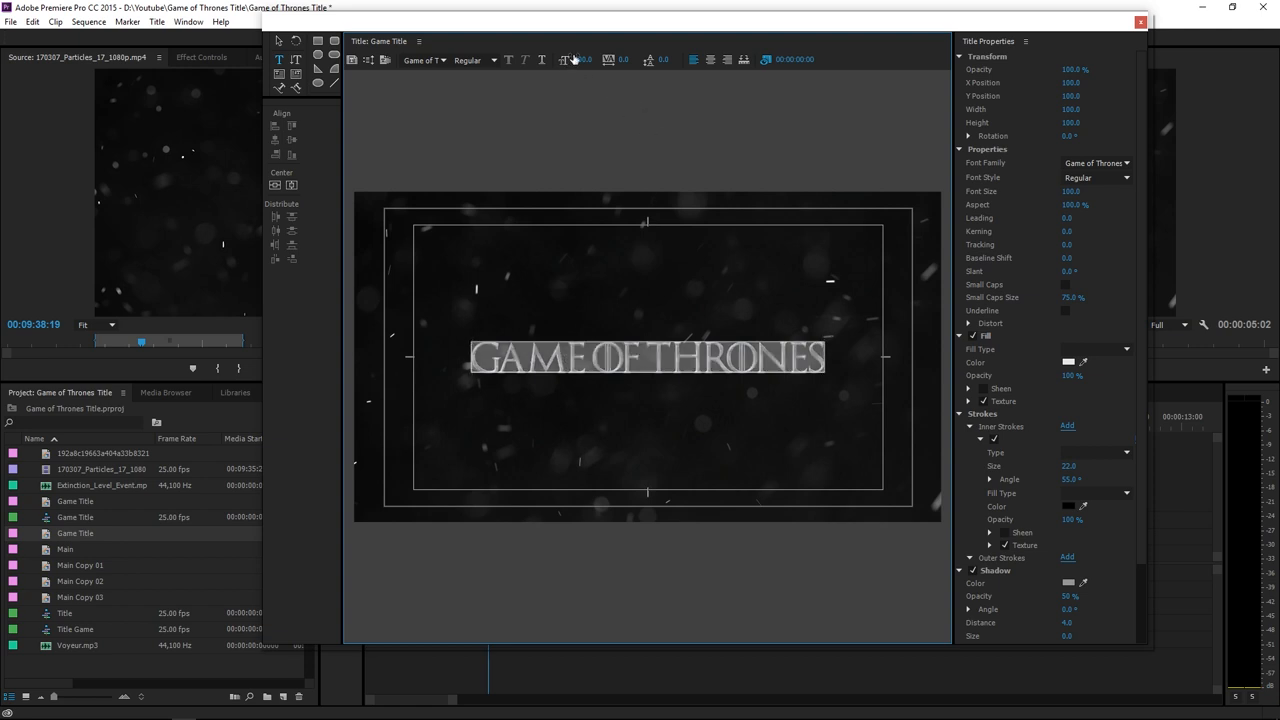
pyautogui.moveTo(623, 60); pyautogui.dragTo(685, 95)
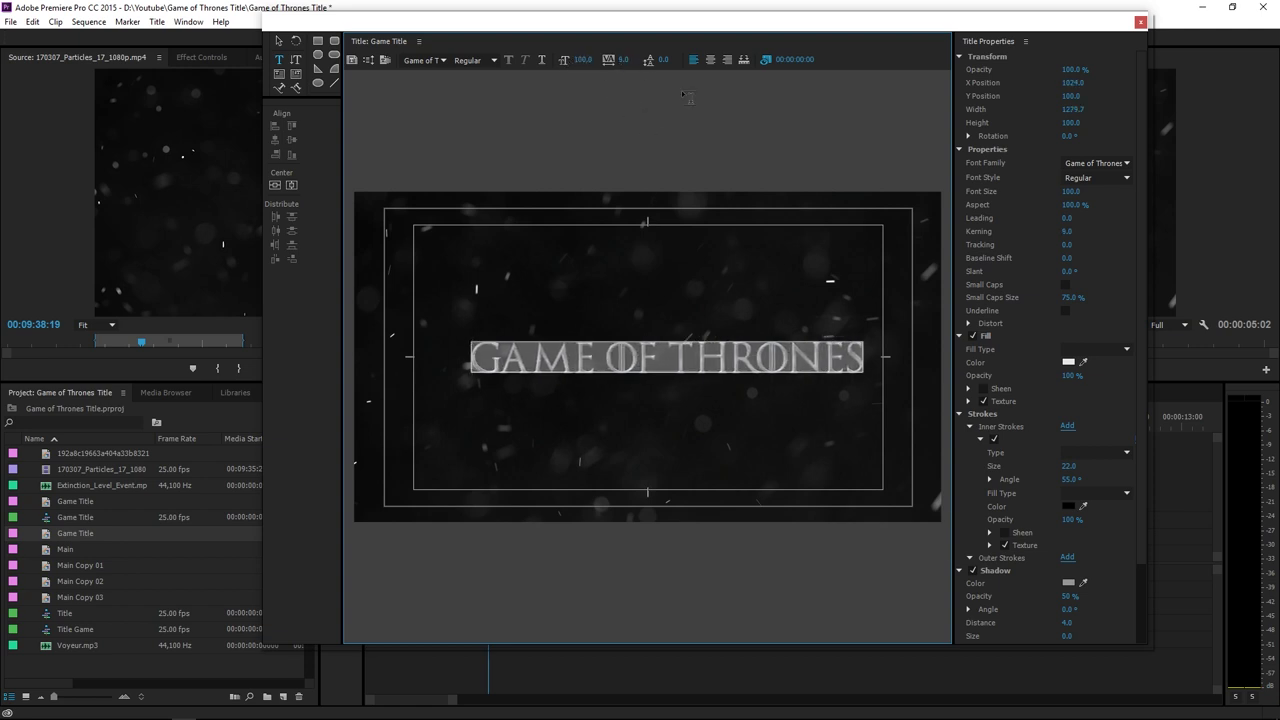
pyautogui.click(277, 187)
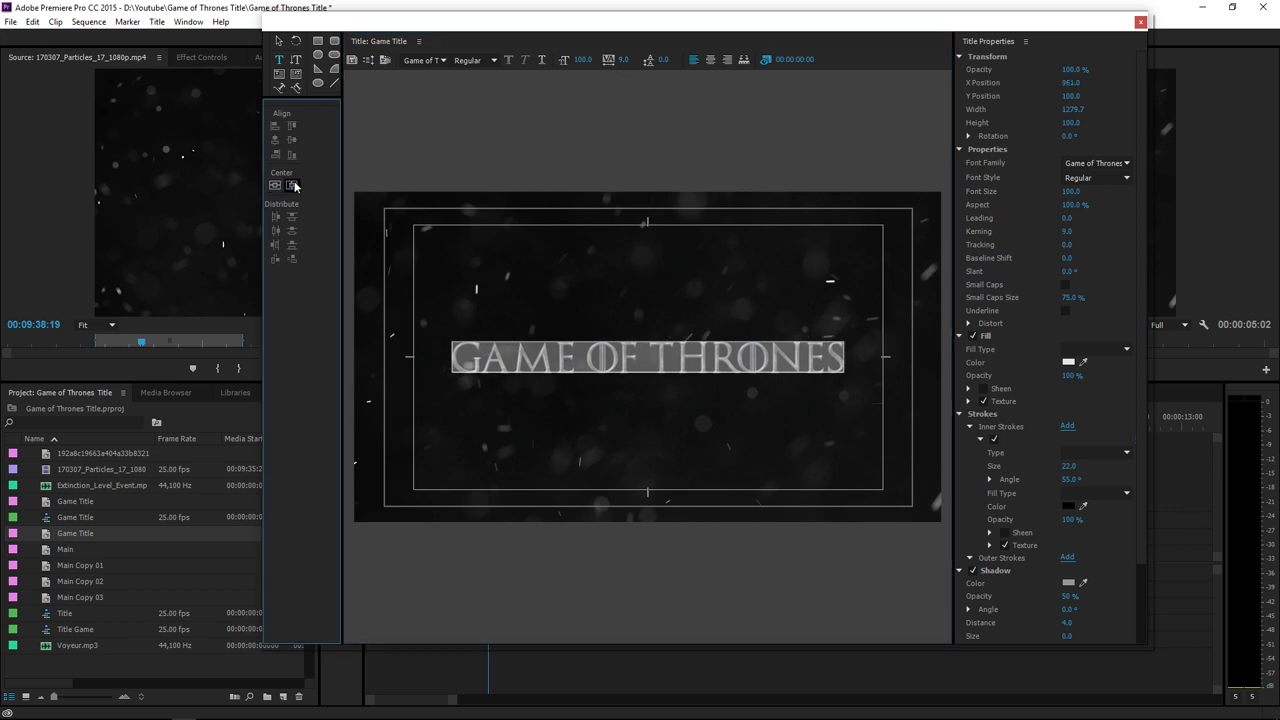
pyautogui.click(1140, 23)
# Select the Game Title clip and start a Scale keyframe at 100 on its first frame.
pyautogui.click(658, 535)
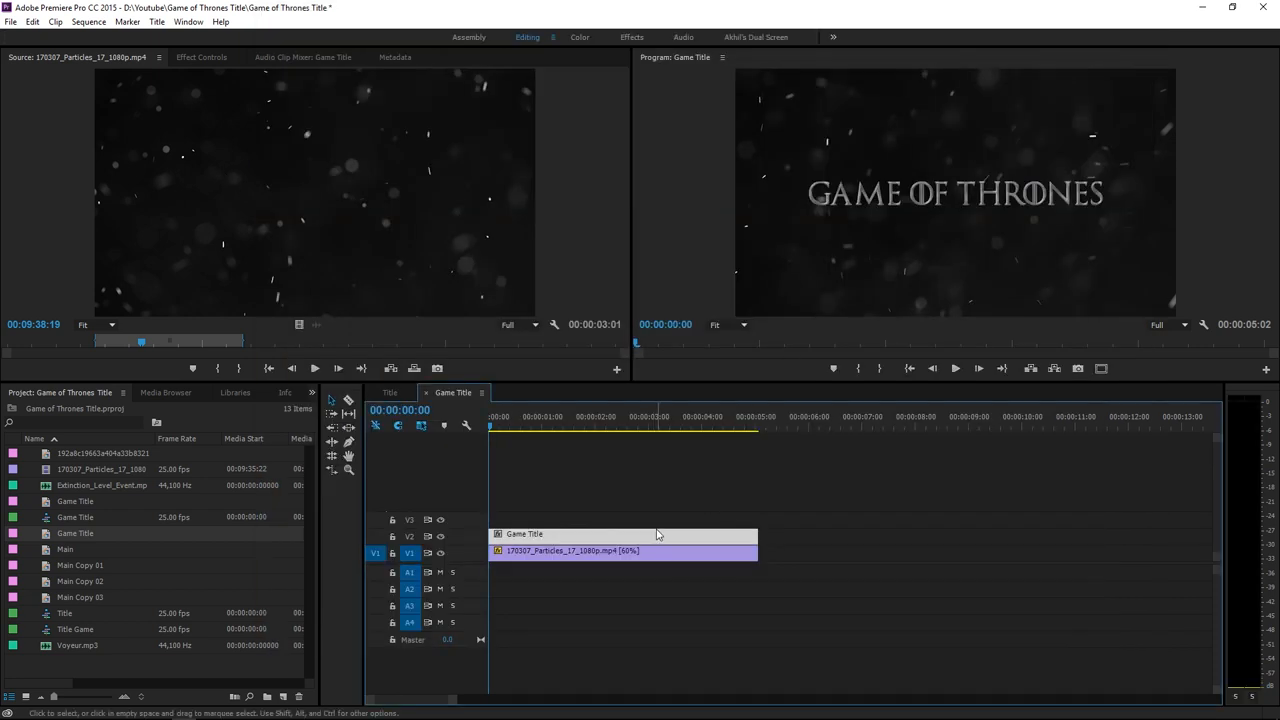
pyautogui.click(201, 57)
pyautogui.click(17, 111)
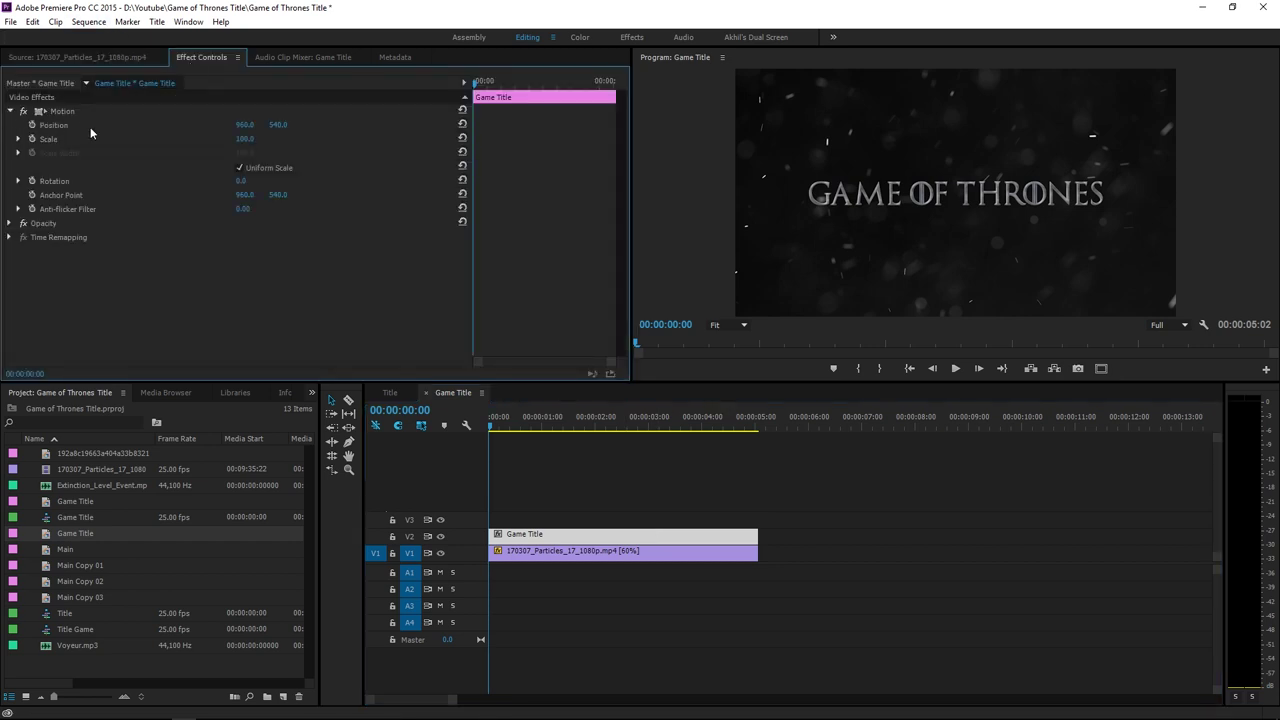
pyautogui.click(545, 512)
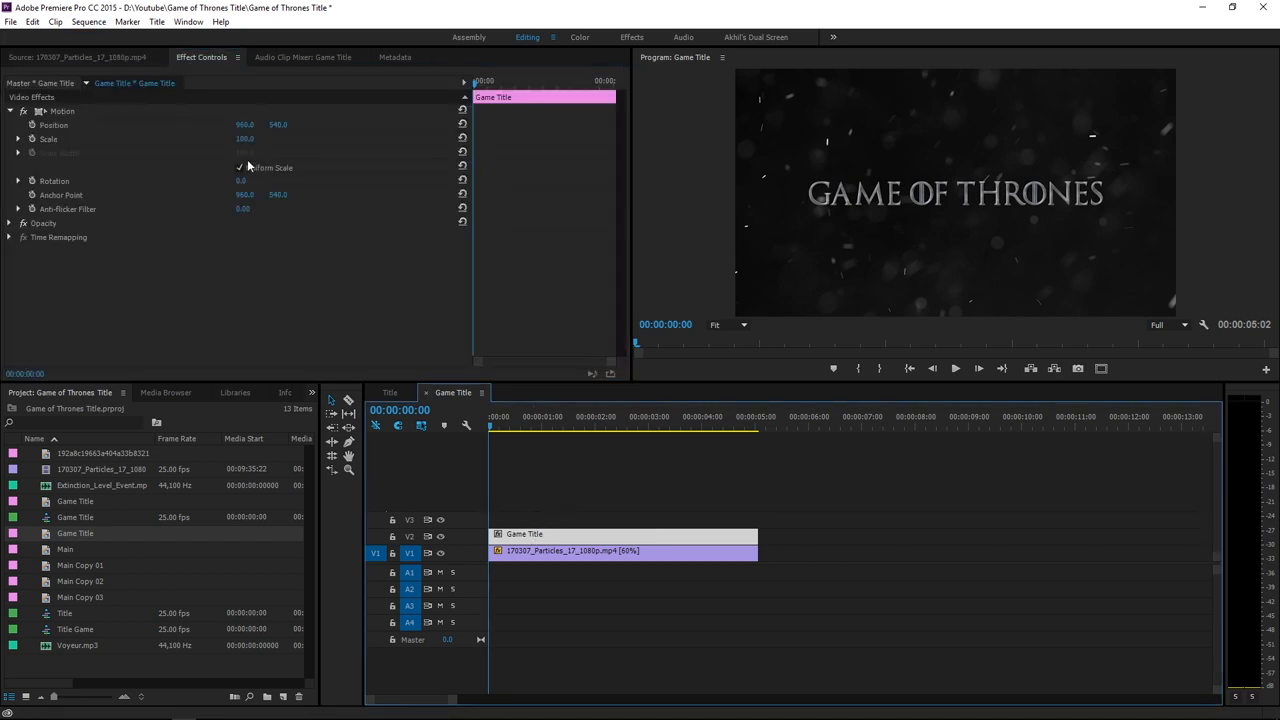
pyautogui.click(31, 139)
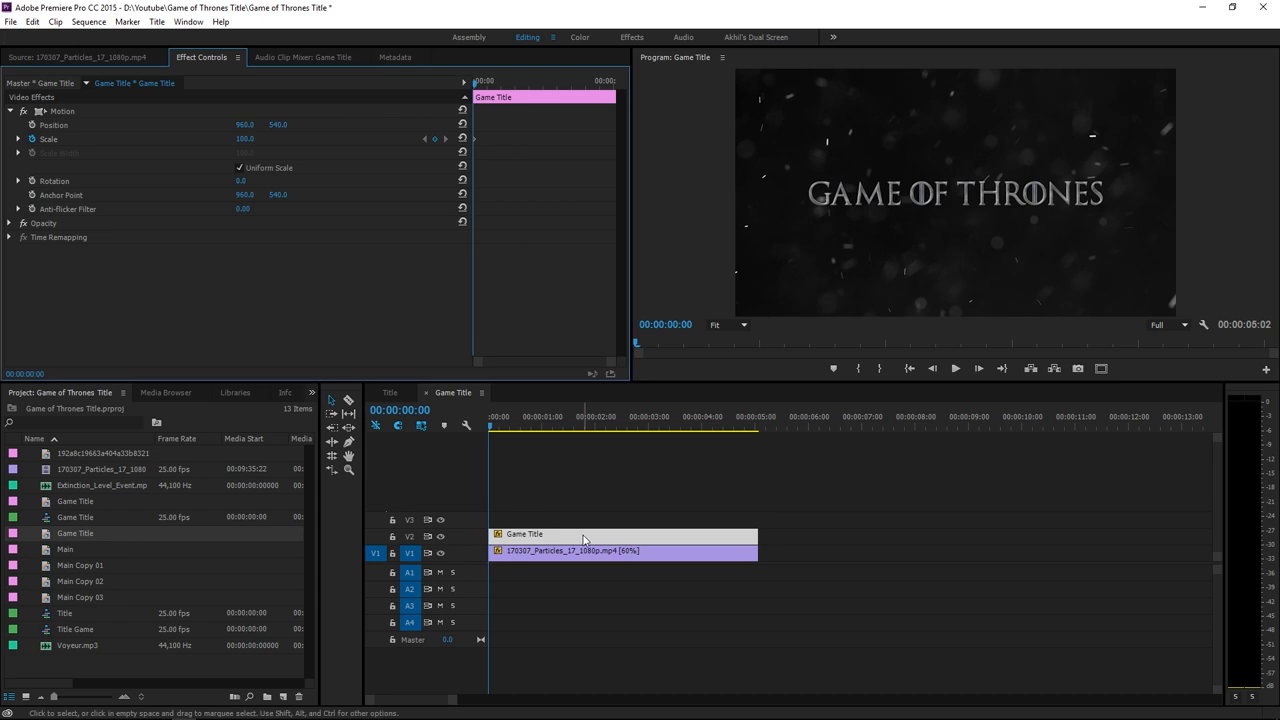
# Add a Scale keyframe of 110 at the clip's last frame and return the playhead to the start.
pyautogui.press('End')
pyautogui.press('Left')
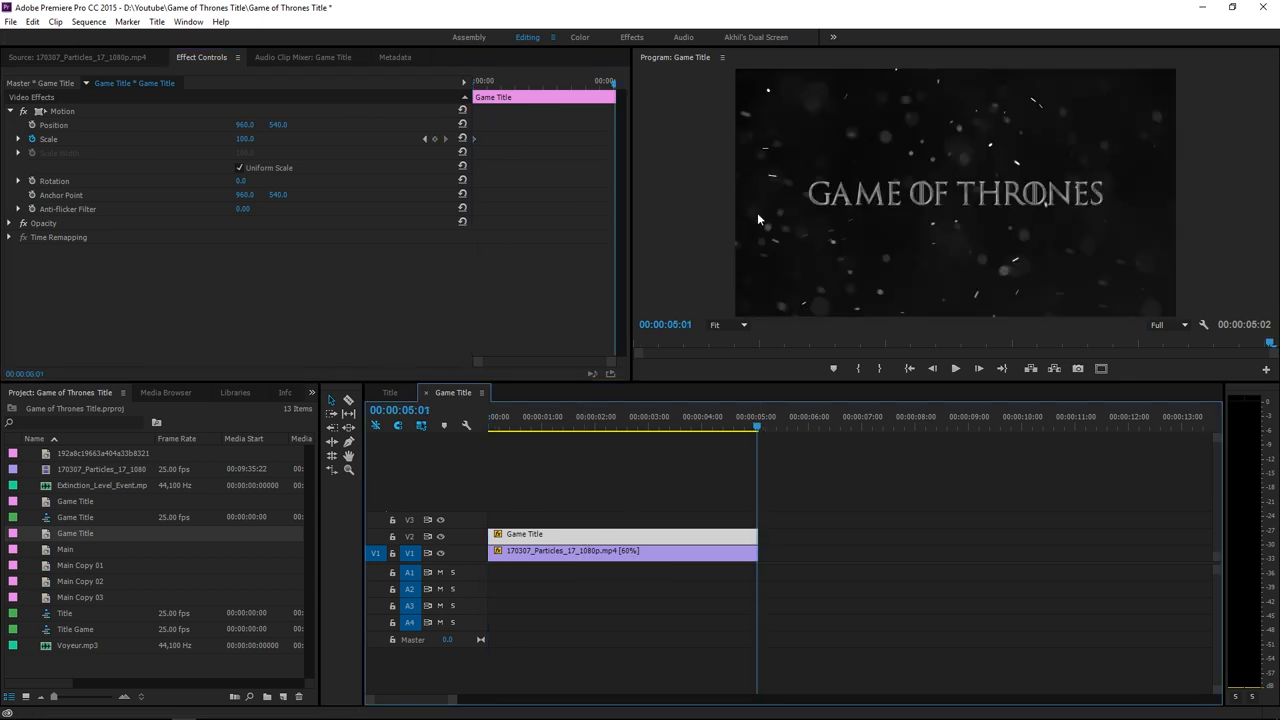
pyautogui.click(435, 138)
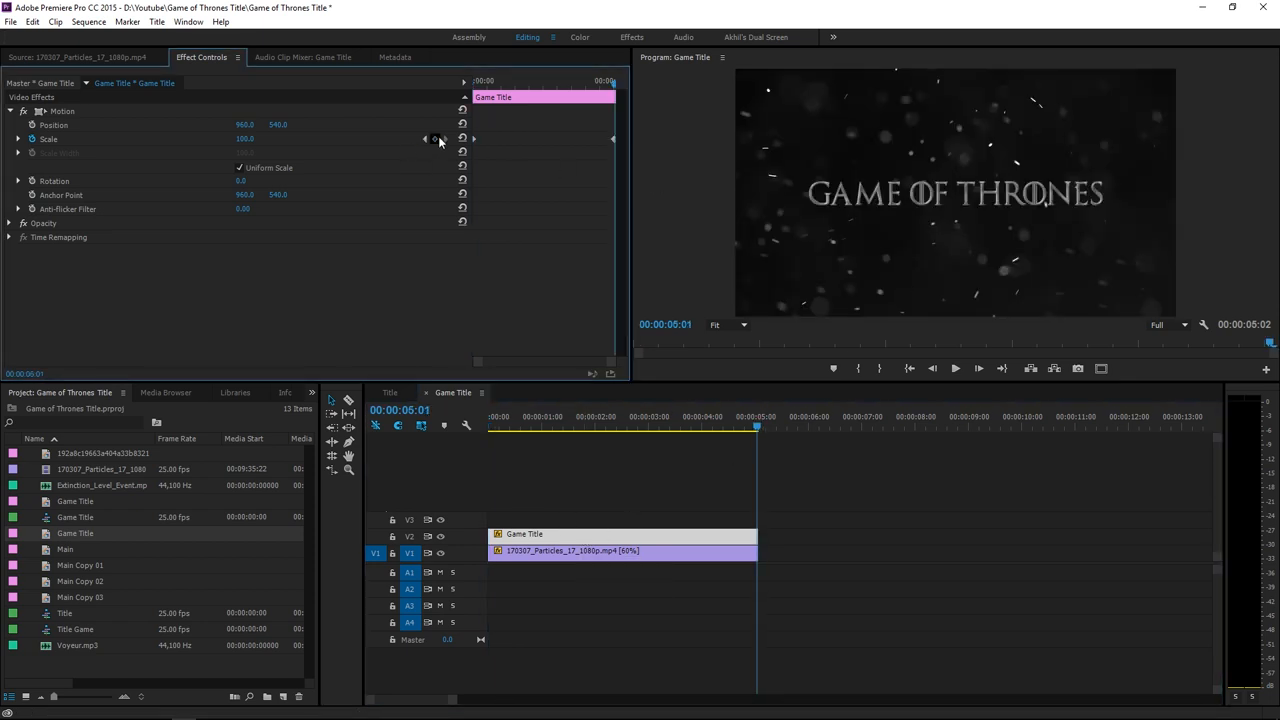
pyautogui.click(245, 139)
pyautogui.write('110')
pyautogui.press('Return')
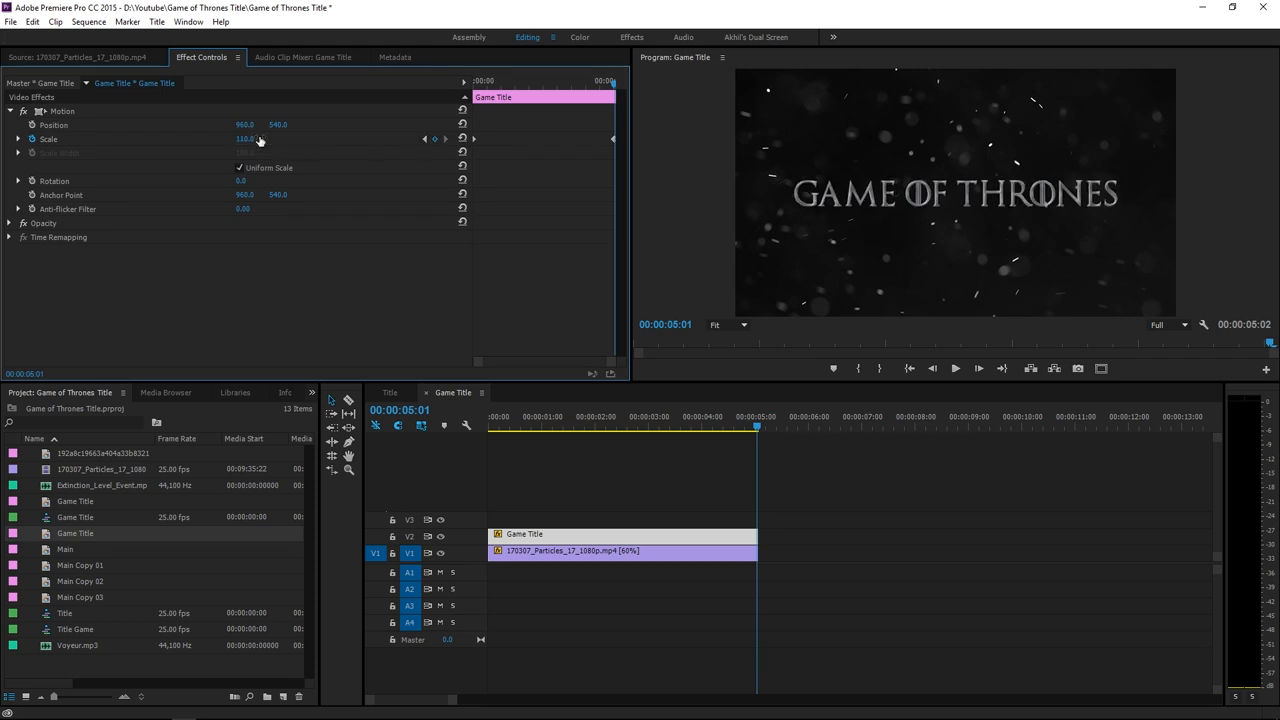
pyautogui.click(489, 416)
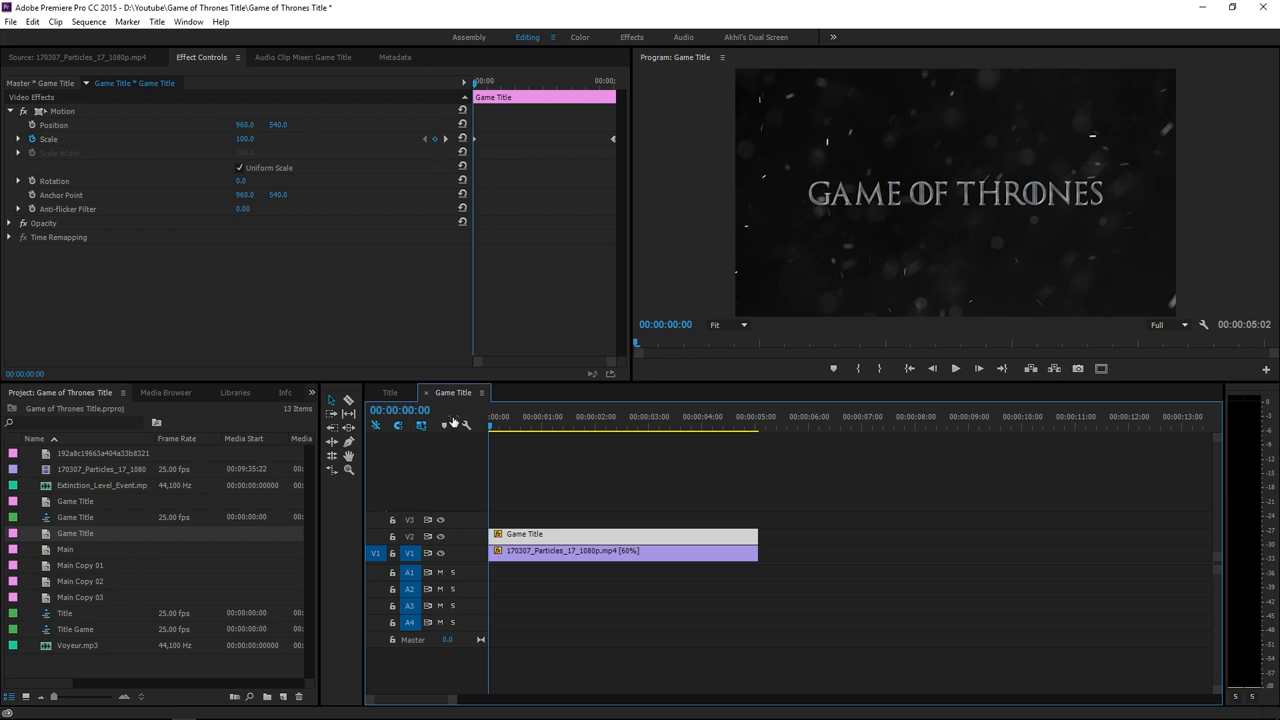
pyautogui.click(89, 22)
# Render effects In to Out, save with Ctrl+S, play back and return to the first frame.
pyautogui.click(140, 40)
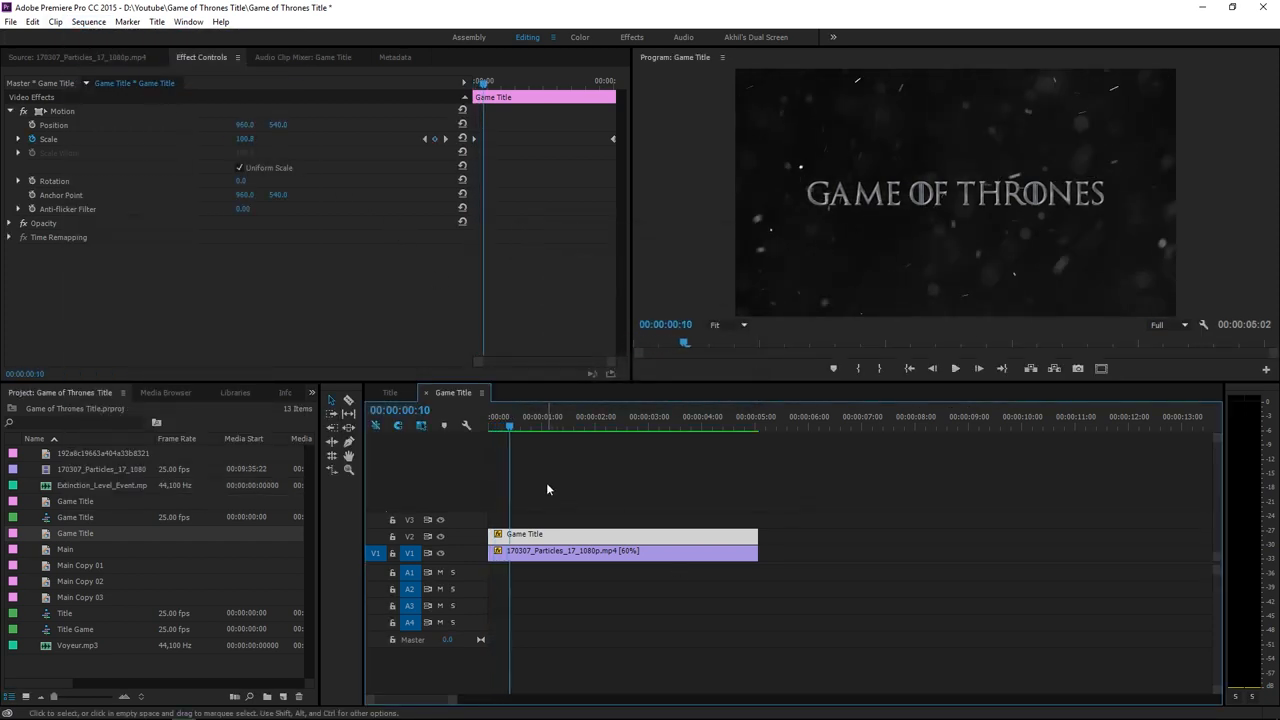
pyautogui.hotkey('ctrl', 's')
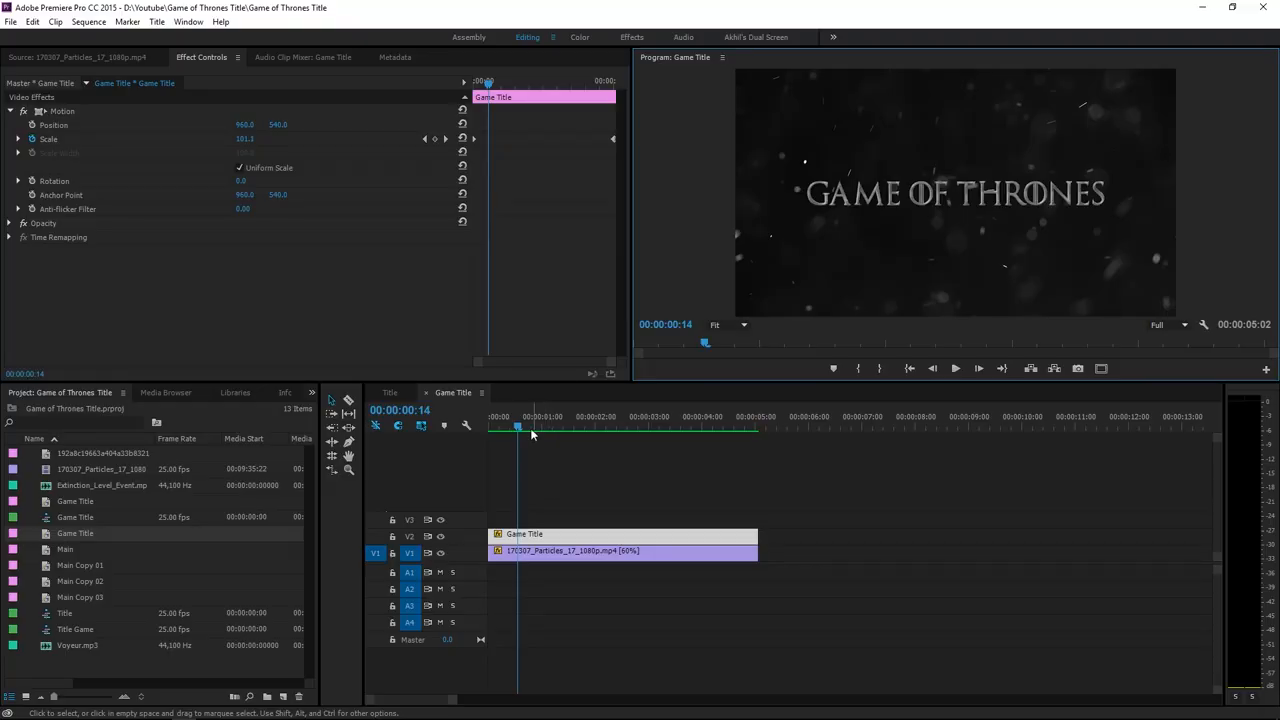
pyautogui.click(516, 430)
pyautogui.moveTo(516, 430); pyautogui.dragTo(489, 430)
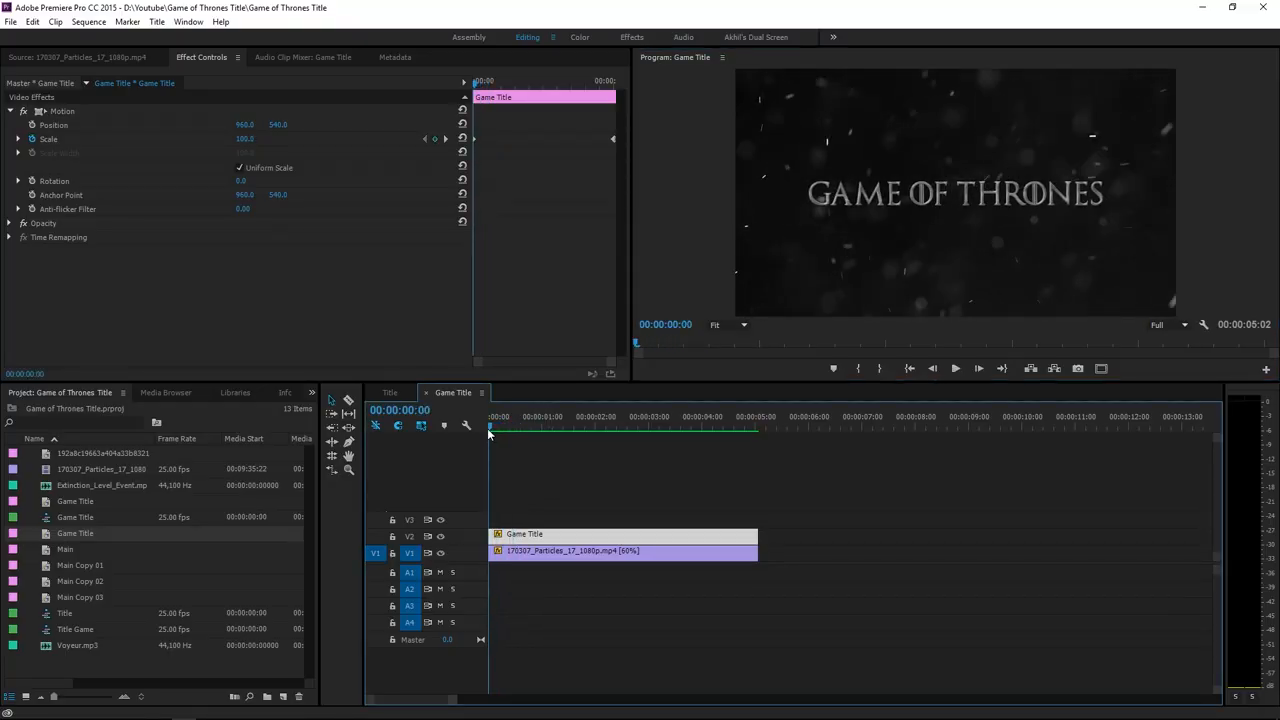